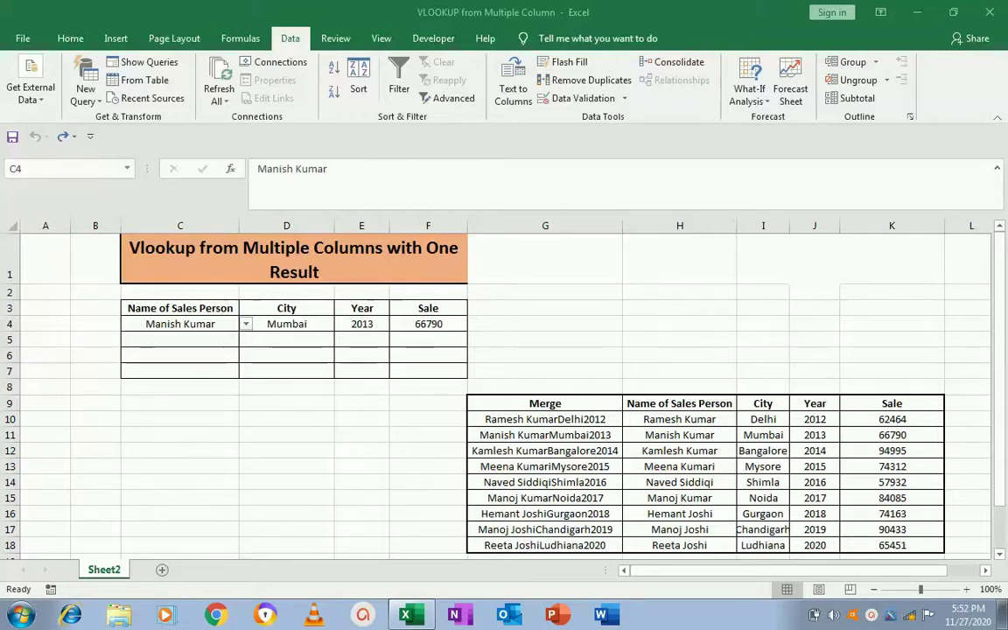
- Examine the source table's Name of Sales Person, City and Year columns, its Merge keys and the Sale formula in F4
{"action": "left_click", "coordinate": [678, 405]}
{"action": "left_click", "coordinate": [756, 404]}
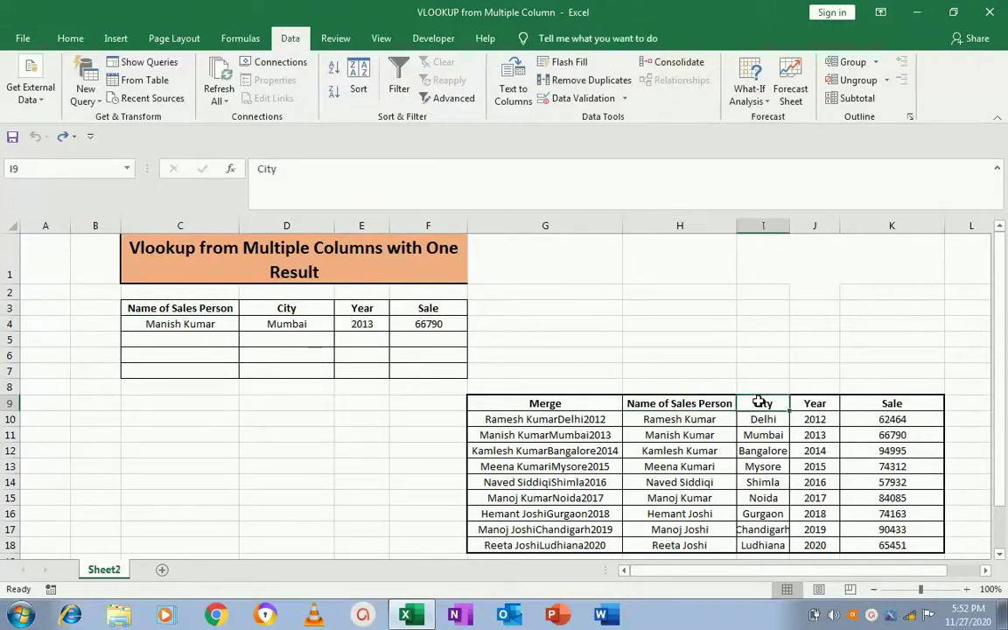
{"action": "left_click", "coordinate": [812, 402]}
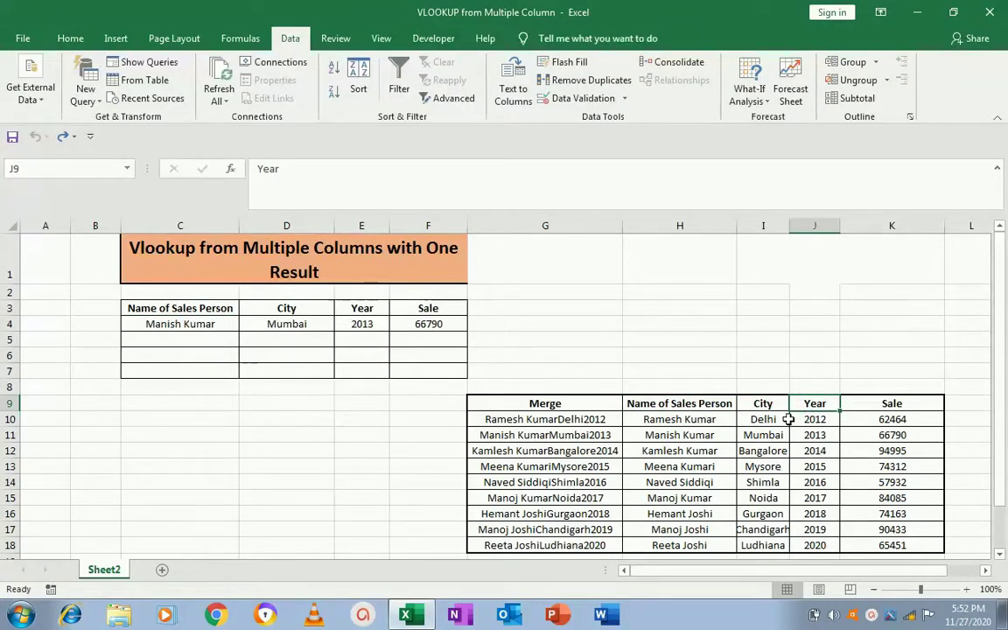
{"action": "left_click", "coordinate": [423, 323]}
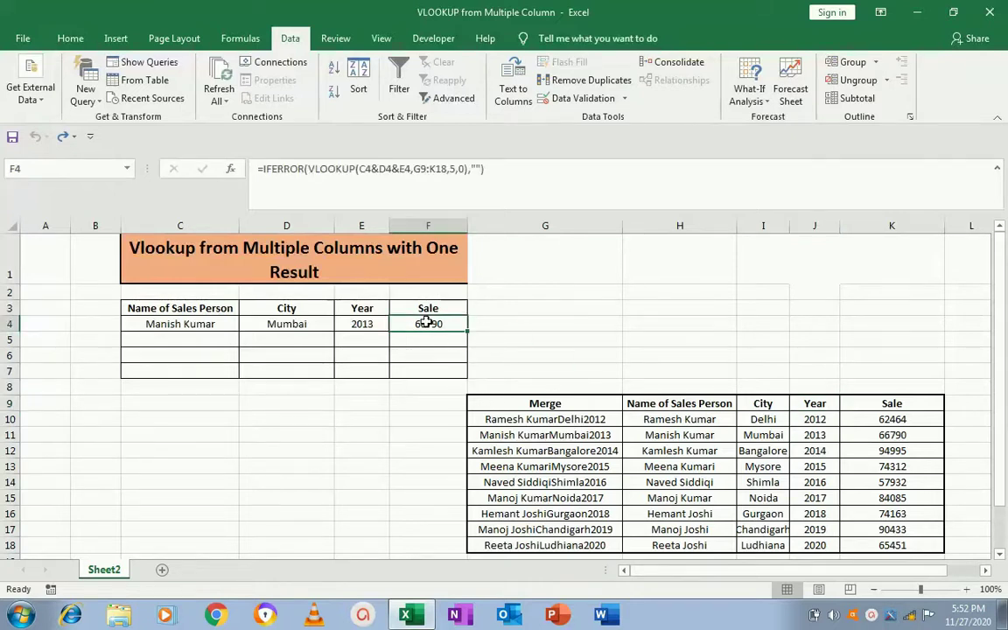
{"action": "left_click", "coordinate": [690, 418]}
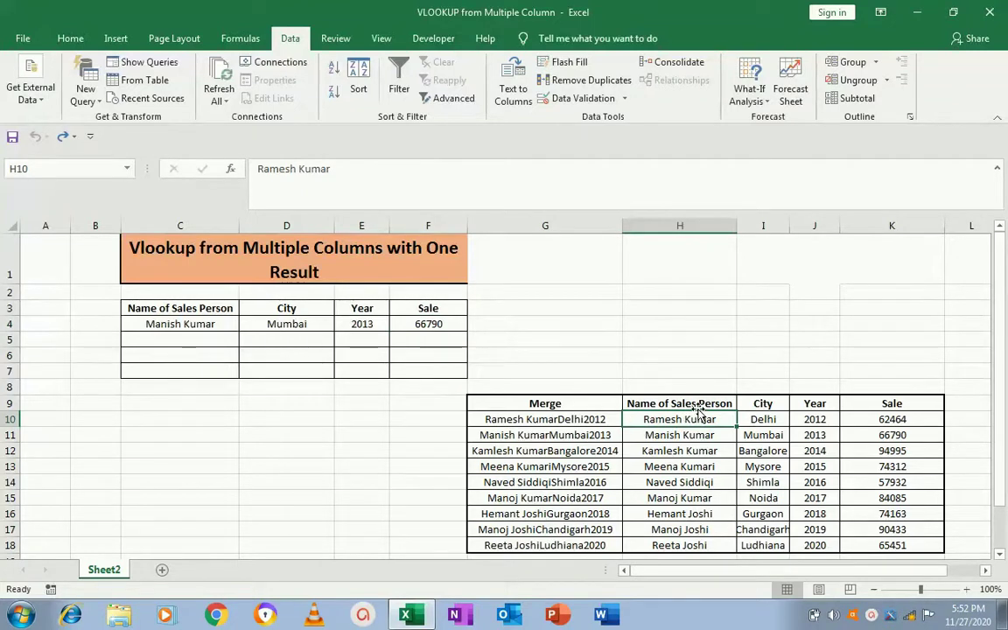
{"action": "left_click", "coordinate": [546, 418]}
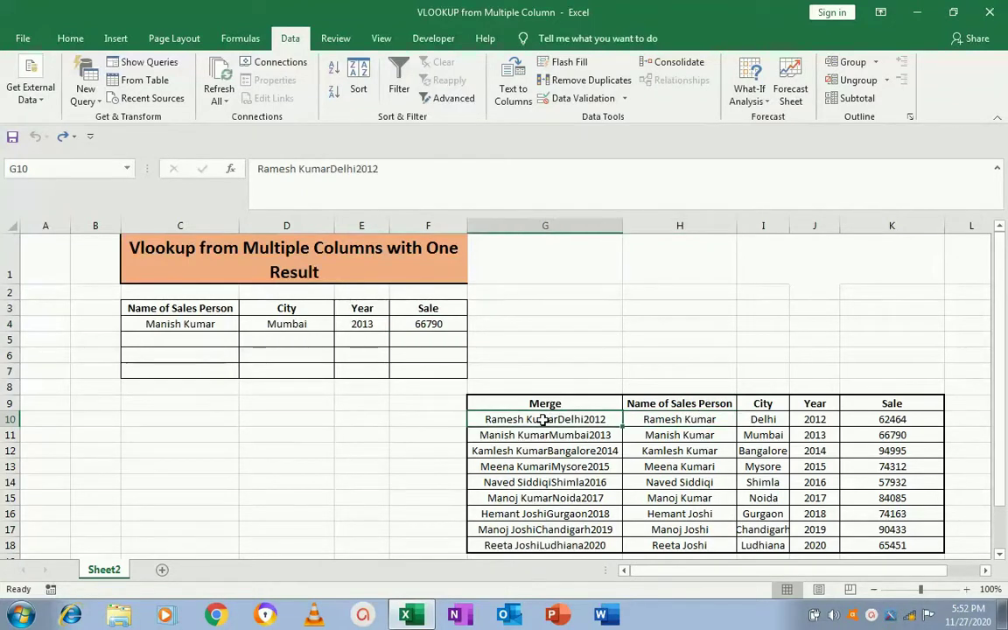
{"action": "left_click", "coordinate": [695, 416]}
{"action": "left_click", "coordinate": [774, 402]}
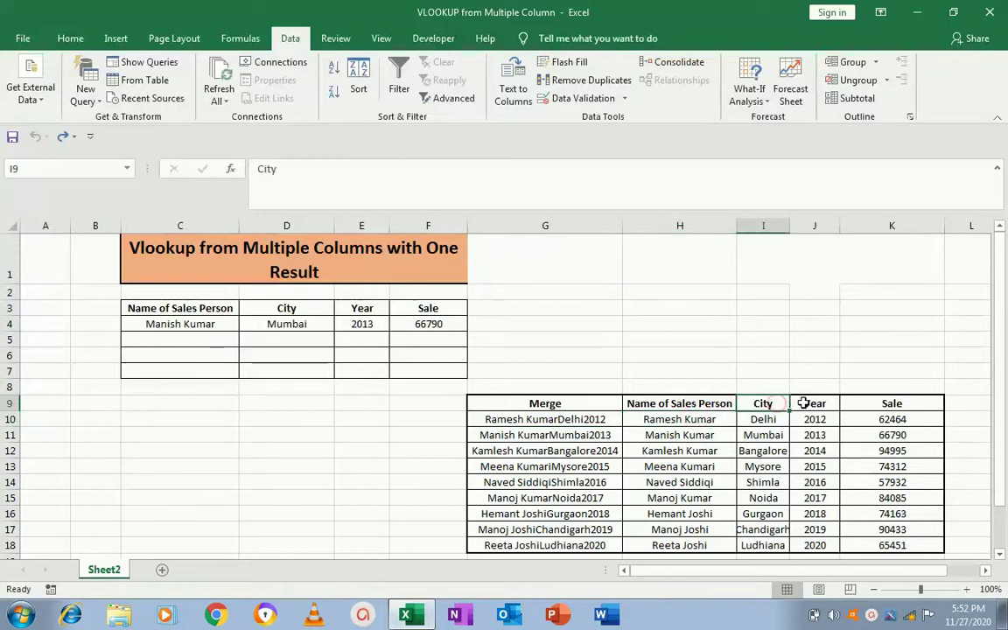
{"action": "left_click", "coordinate": [795, 401]}
{"action": "left_click", "coordinate": [579, 419]}
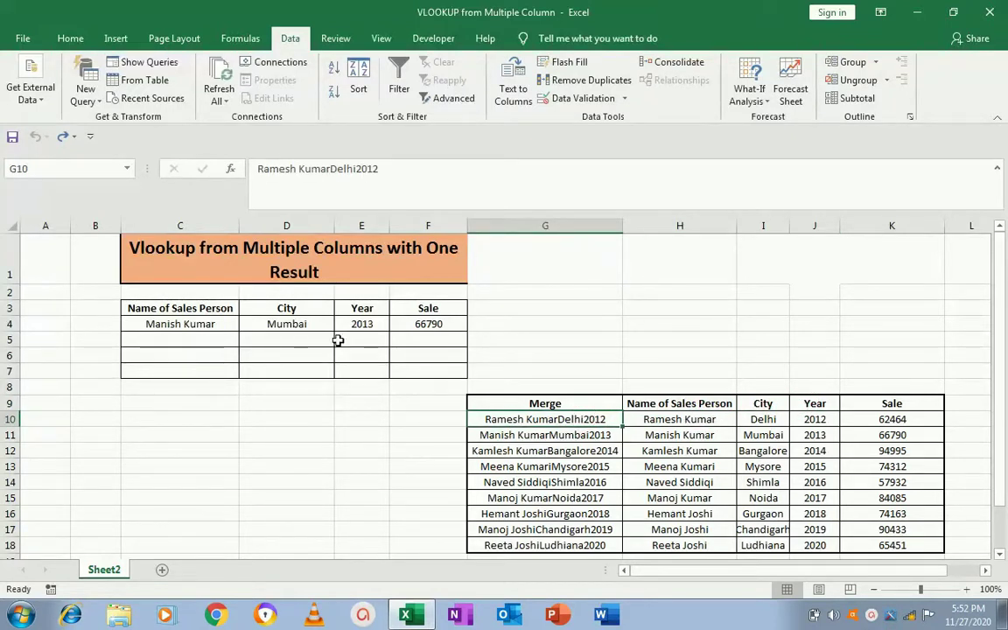
- Review the lookup row's name, city, year and Sale cells in C4:F4 against the source table's columns
{"action": "left_click", "coordinate": [195, 323]}
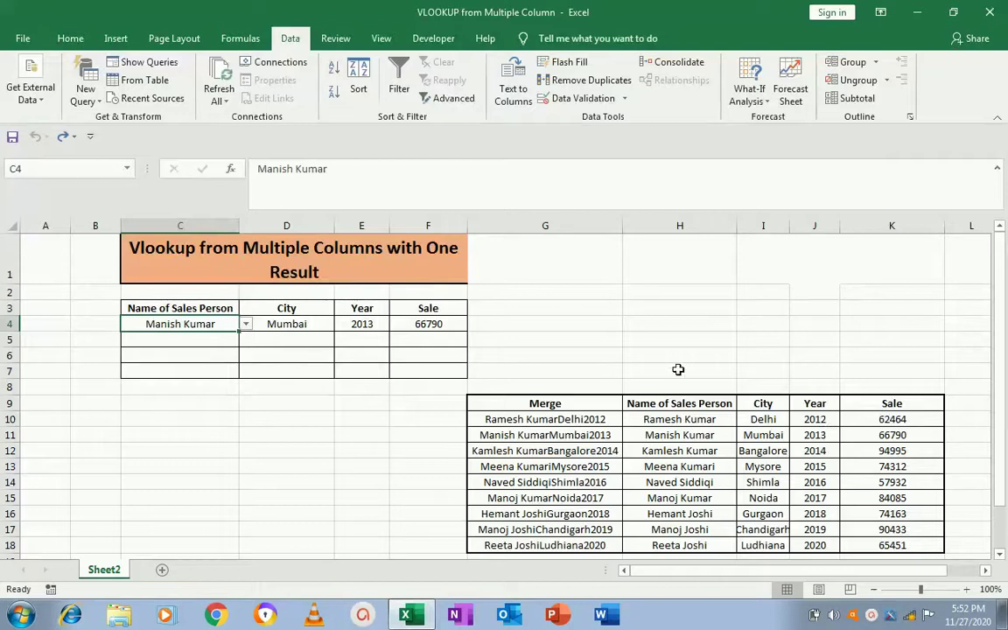
{"action": "left_click", "coordinate": [451, 323]}
{"action": "key", "text": "Left"}
{"action": "key", "text": "Left"}
{"action": "key", "text": "Left"}
{"action": "left_click", "coordinate": [683, 400]}
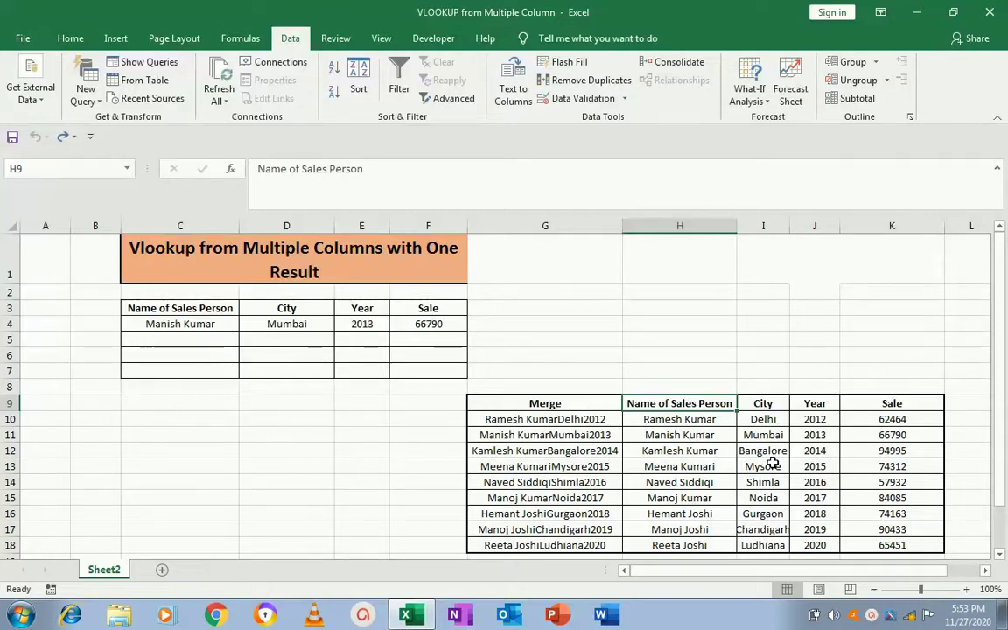
{"action": "left_click", "coordinate": [164, 328]}
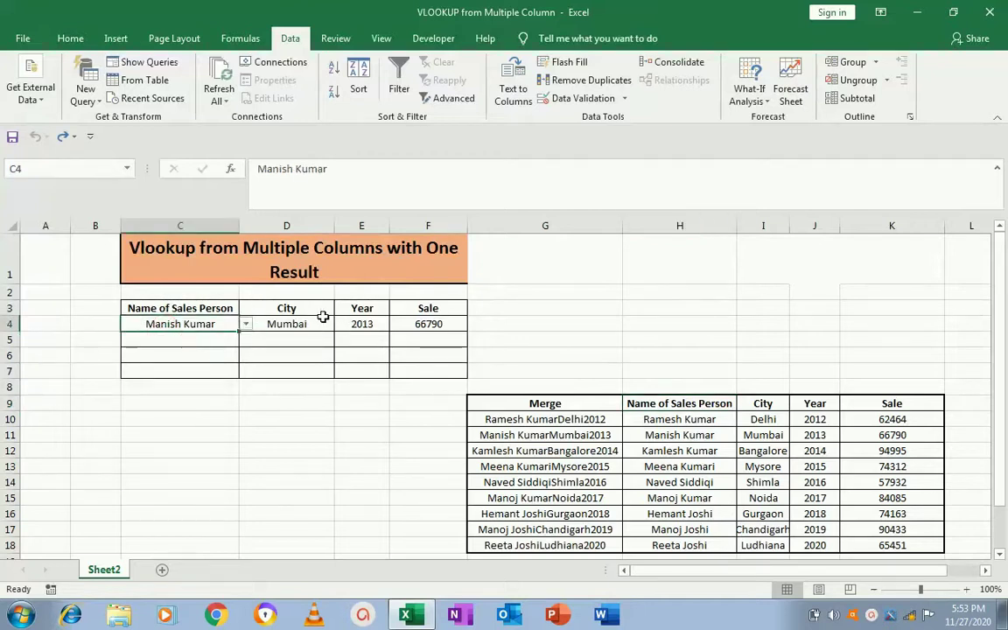
{"action": "left_click", "coordinate": [312, 320]}
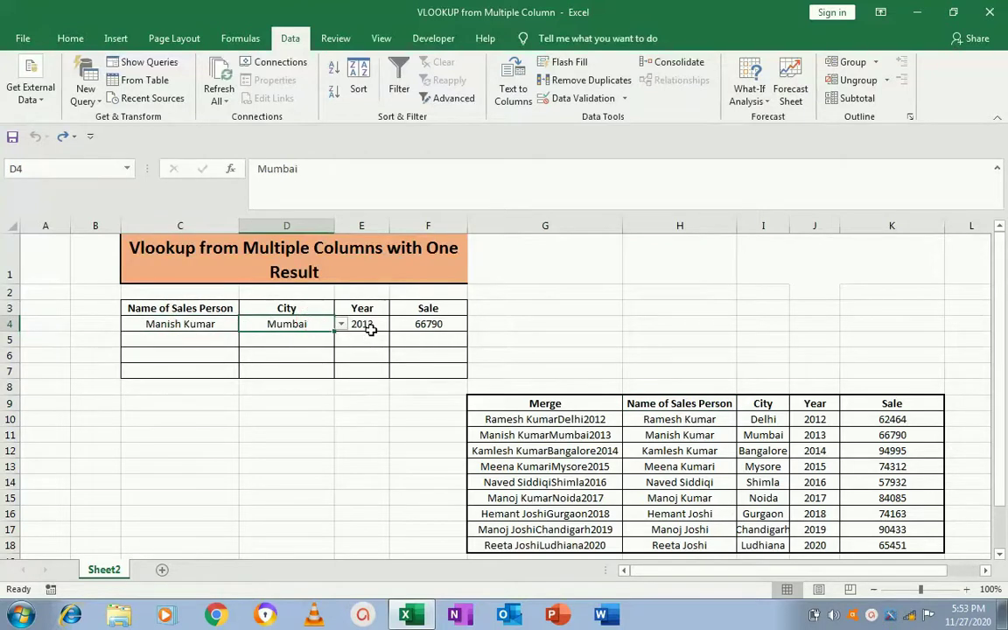
{"action": "left_click", "coordinate": [364, 325]}
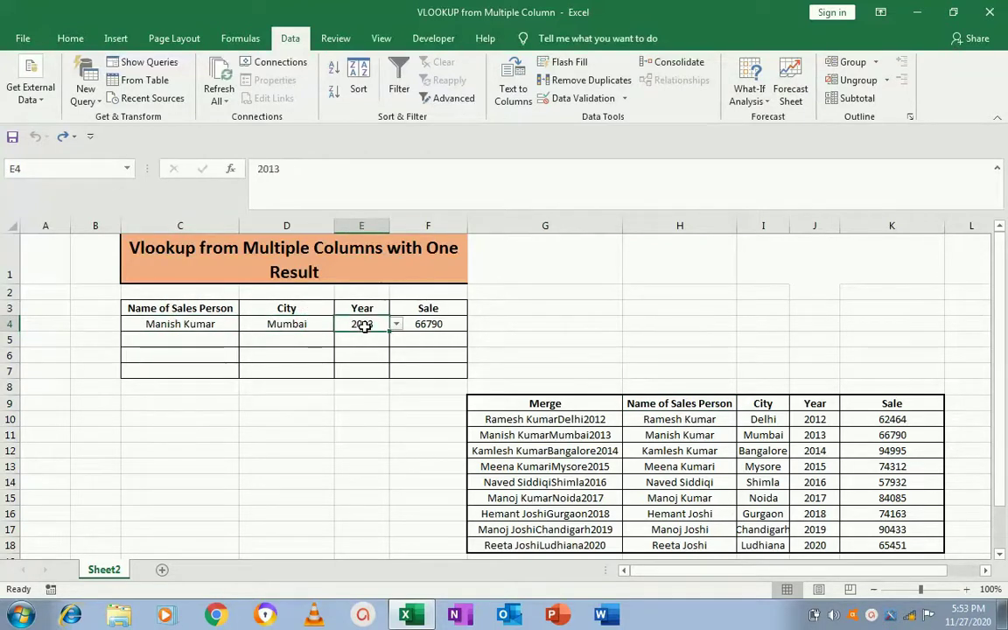
{"action": "left_click", "coordinate": [433, 329]}
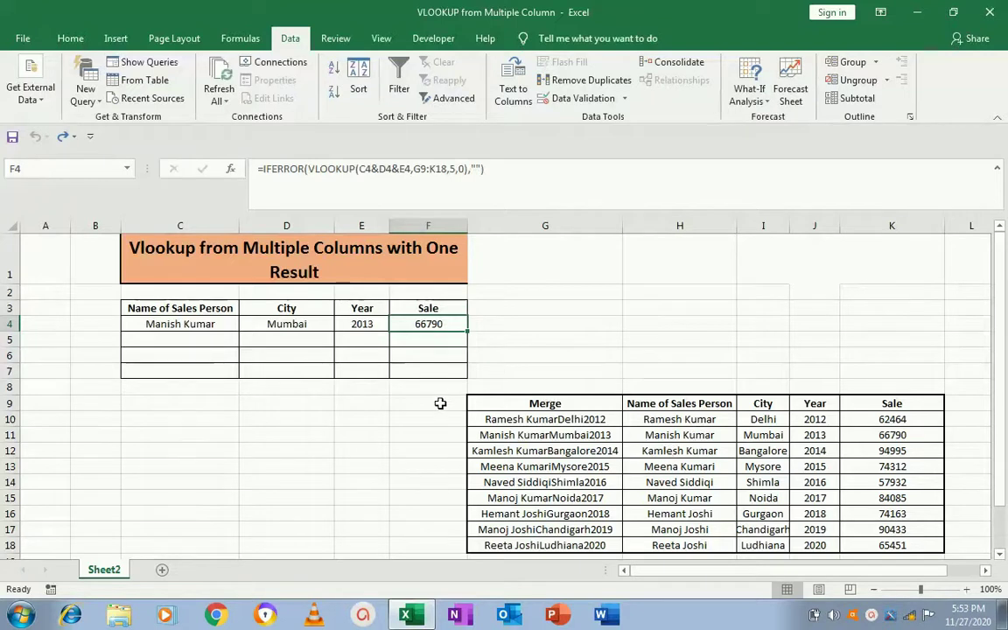
- Choose the sales person of the source table's first record in lookup cell C4
{"action": "left_click", "coordinate": [218, 324]}
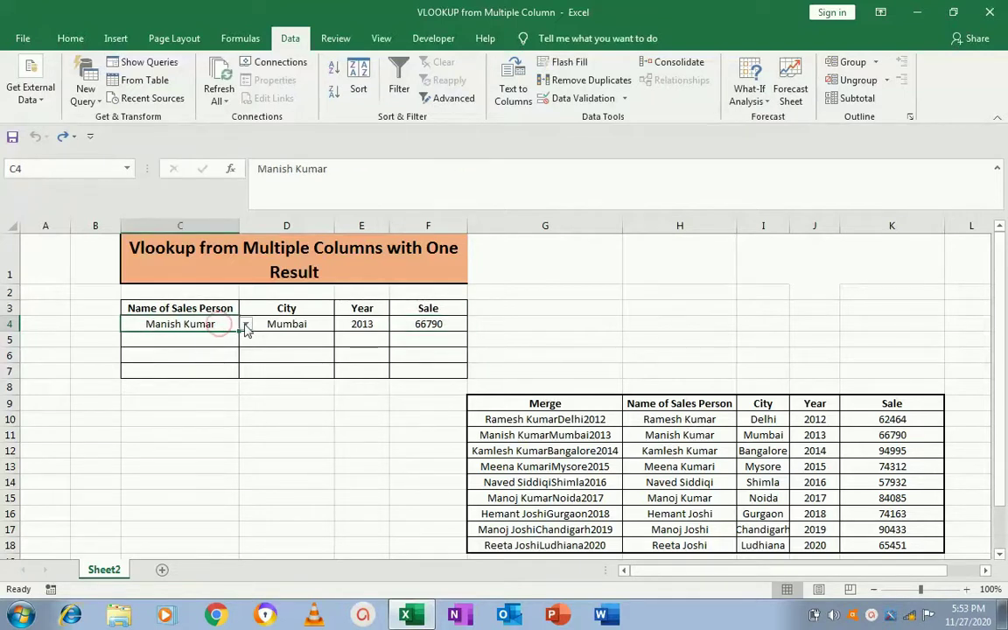
{"action": "left_click", "coordinate": [246, 325]}
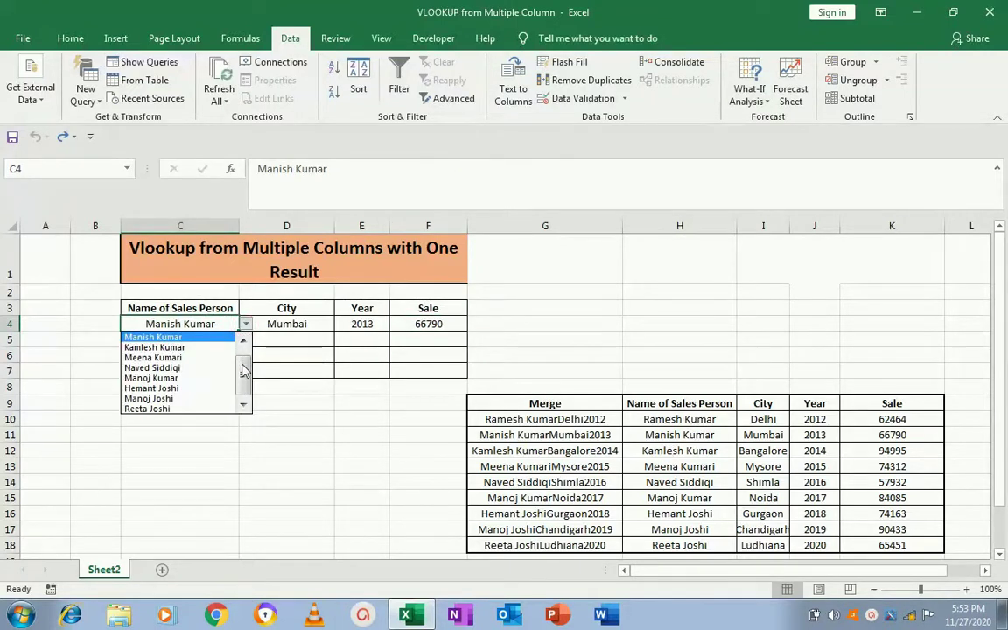
{"action": "scroll", "coordinate": [219, 341], "scroll_direction": "up", "scroll_amount": 1}
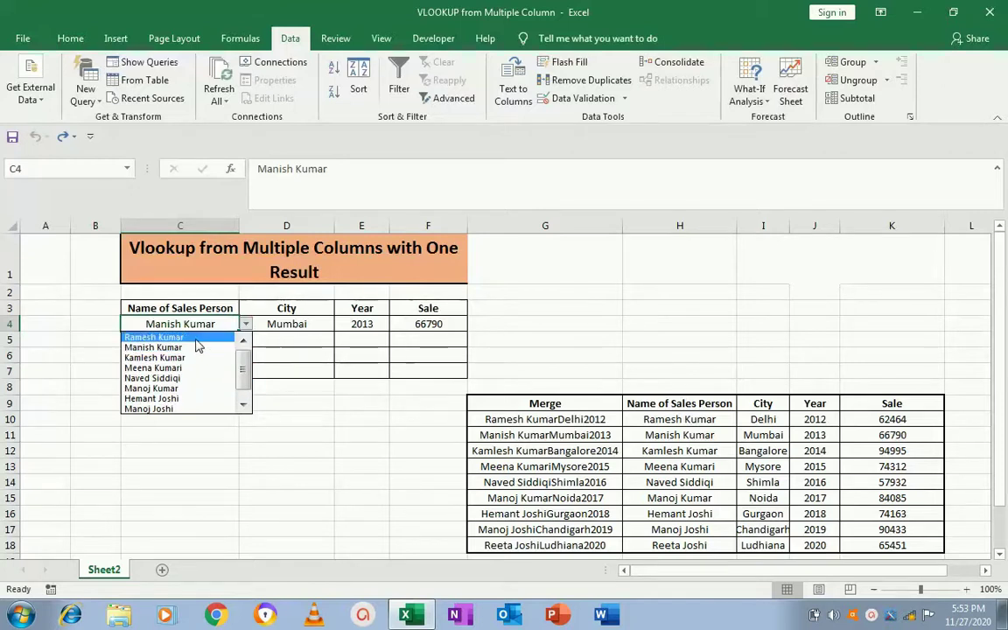
{"action": "left_click", "coordinate": [196, 338]}
- Try to set the lookup city in D4 to Delhi
{"action": "left_click", "coordinate": [277, 328]}
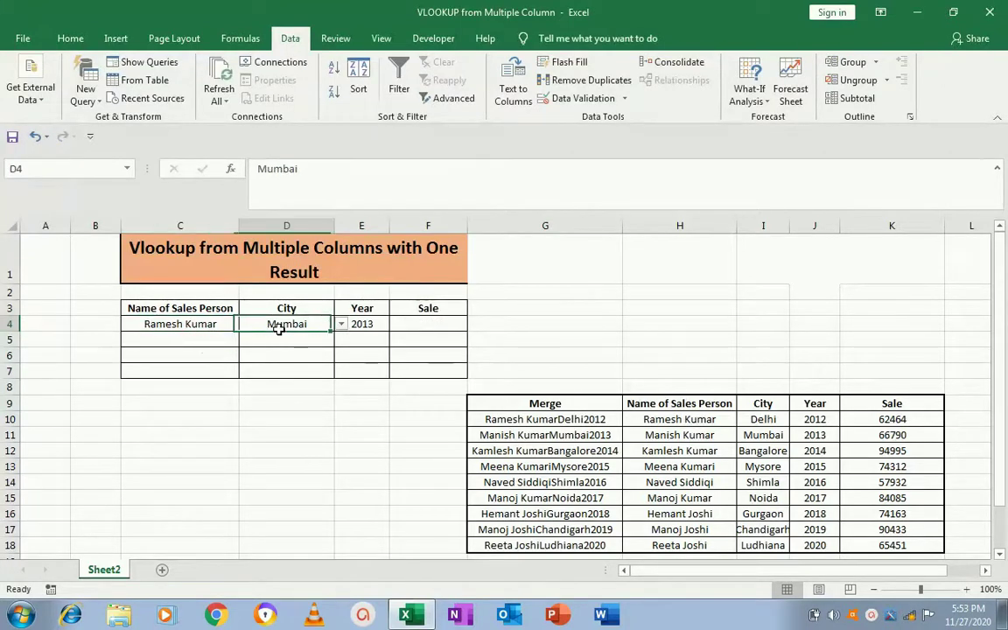
{"action": "left_click", "coordinate": [340, 323]}
{"action": "left_click_drag", "start_coordinate": [339, 378], "coordinate": [339, 354]}
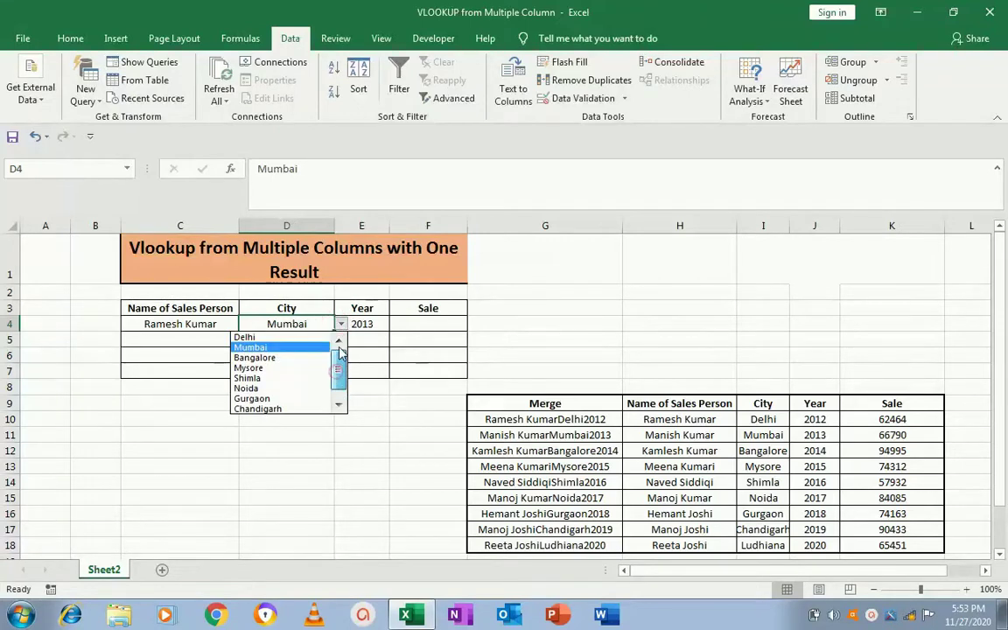
{"action": "left_click", "coordinate": [282, 336]}
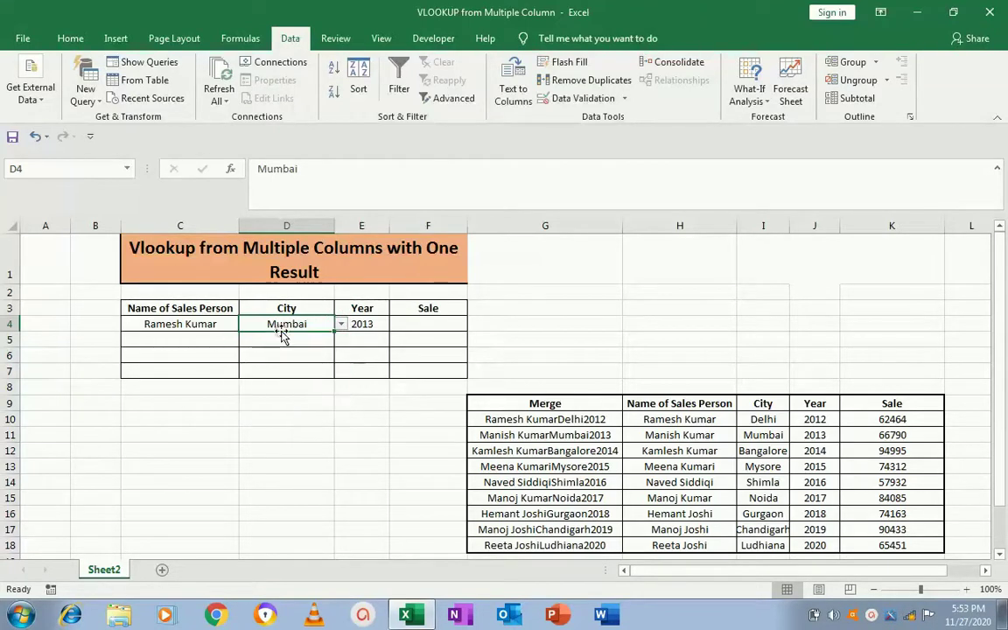
- Set the lookup year in E4 to 2012 and check the Sale cell
{"action": "left_click", "coordinate": [382, 325]}
{"action": "left_click", "coordinate": [396, 326]}
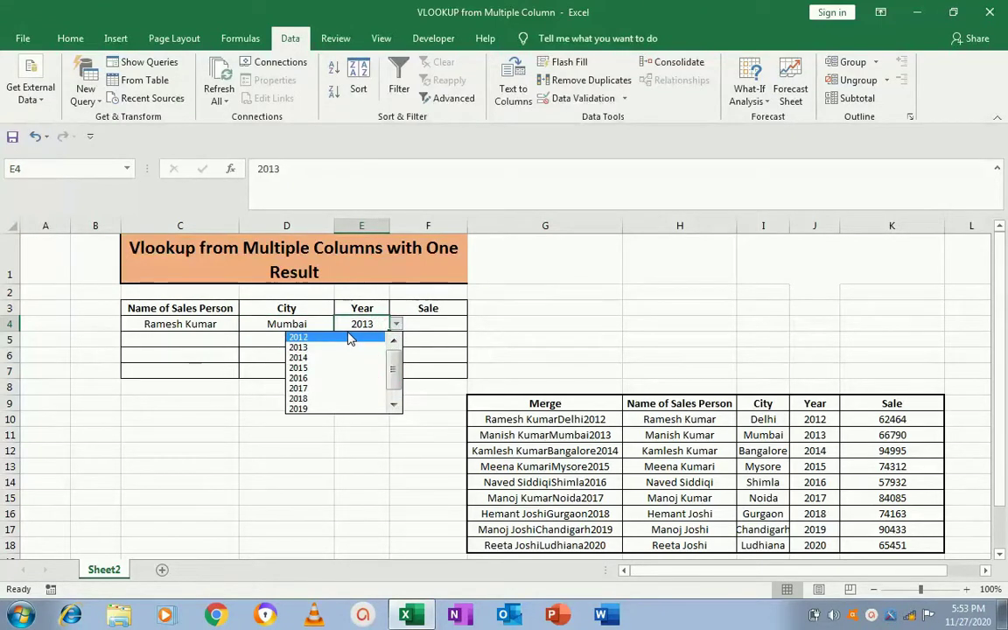
{"action": "left_click", "coordinate": [350, 336]}
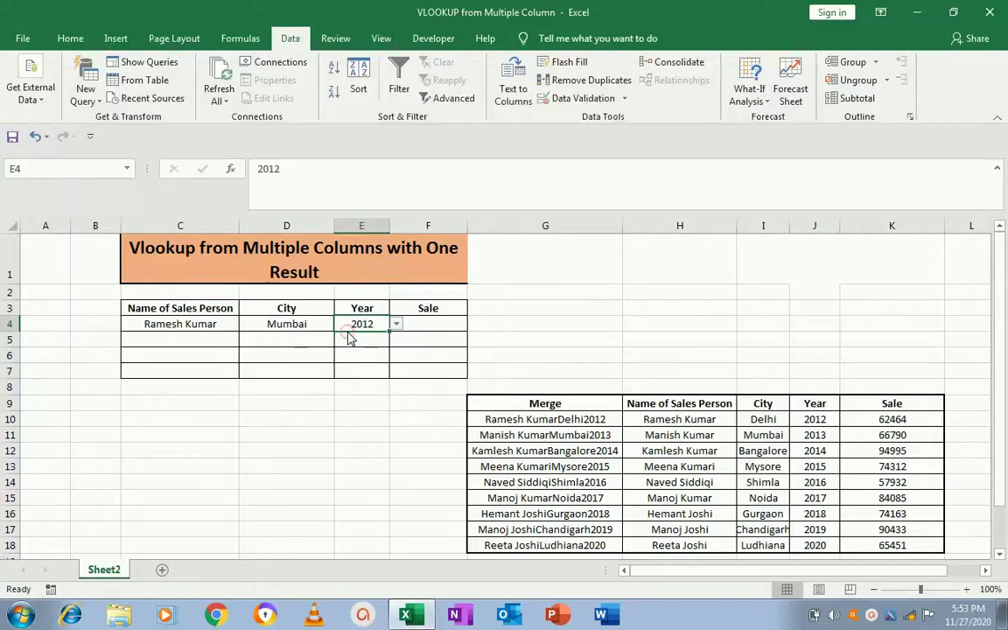
{"action": "left_click", "coordinate": [418, 326]}
- Change the lookup city in D4 to Delhi and check the first record's Sale value in the source table
{"action": "left_click", "coordinate": [376, 323]}
{"action": "left_click", "coordinate": [300, 327]}
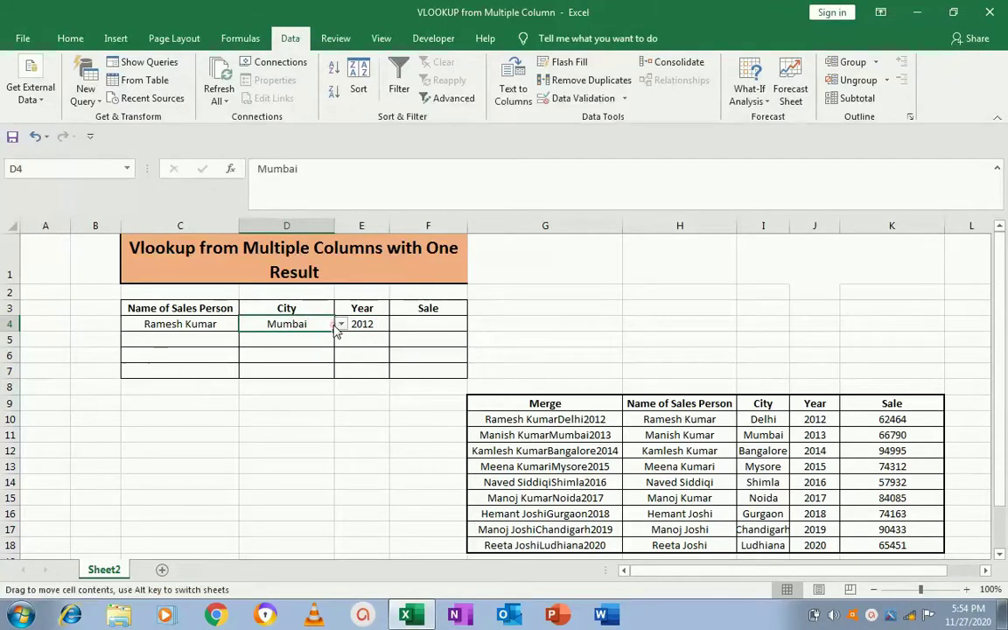
{"action": "left_click", "coordinate": [341, 325]}
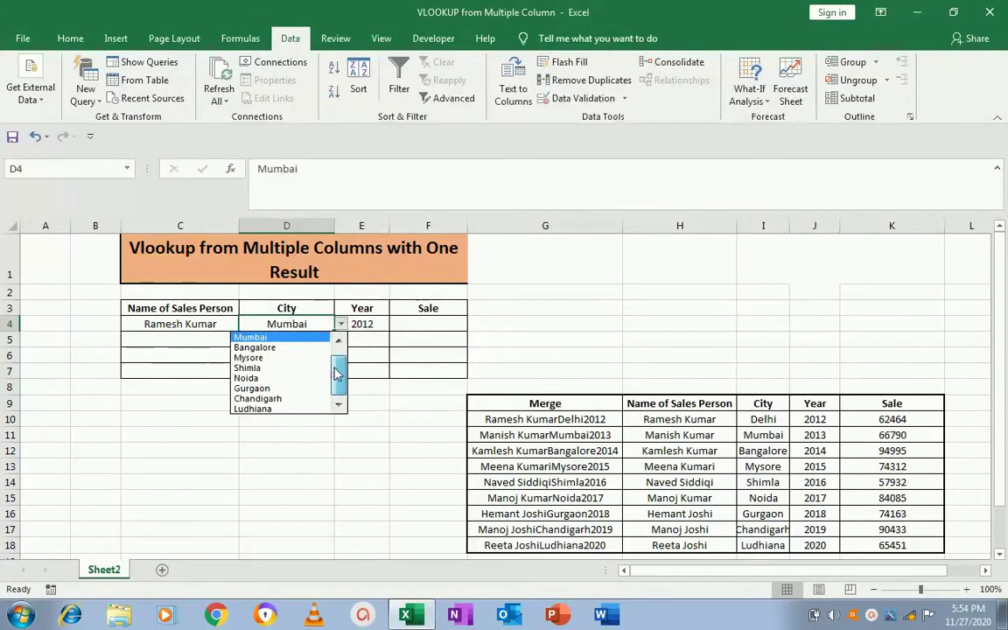
{"action": "scroll", "coordinate": [337, 374], "scroll_direction": "up", "scroll_amount": 1}
{"action": "left_click", "coordinate": [290, 337]}
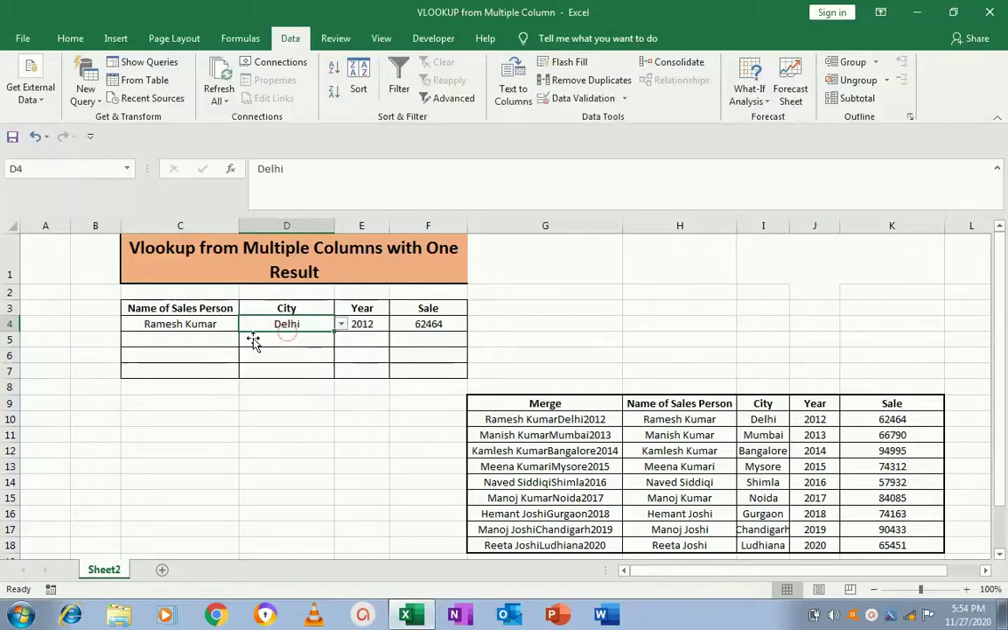
{"action": "left_click", "coordinate": [889, 419]}
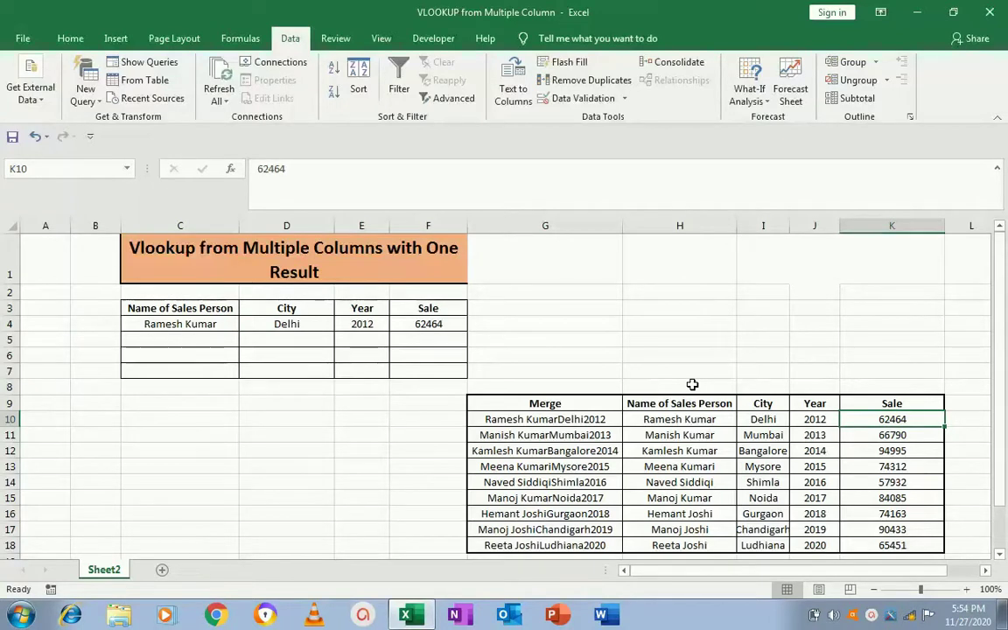
- Delete the merged keys in G10:G18, keeping the Merge header
{"action": "left_click", "coordinate": [548, 420]}
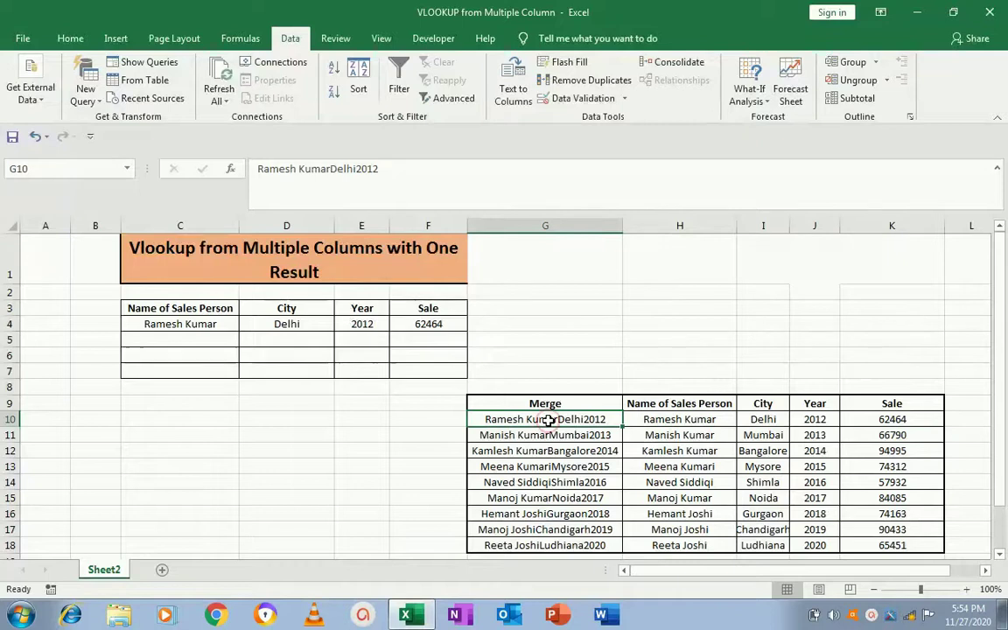
{"action": "key", "text": "Right"}
{"action": "key", "text": "Left"}
{"action": "key", "text": "shift+Down"}
{"action": "key", "text": "shift+Down"}
{"action": "key", "text": "shift+Down"}
{"action": "key", "text": "shift+Down"}
{"action": "key", "text": "shift+Down"}
{"action": "key", "text": "shift+Down"}
{"action": "key", "text": "shift+Down"}
{"action": "key", "text": "shift+Down"}
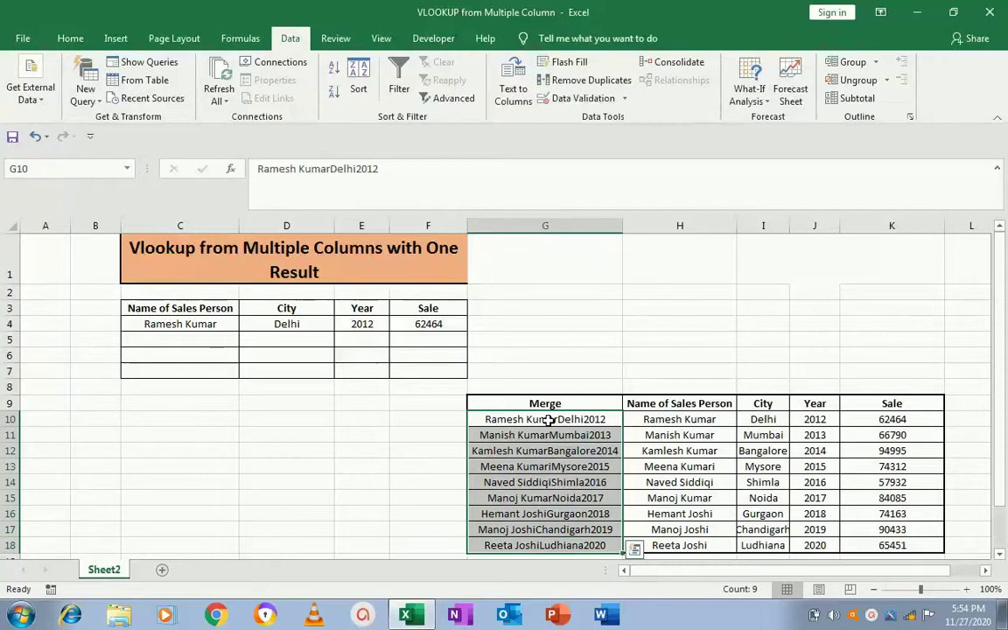
{"action": "key", "text": "Delete"}
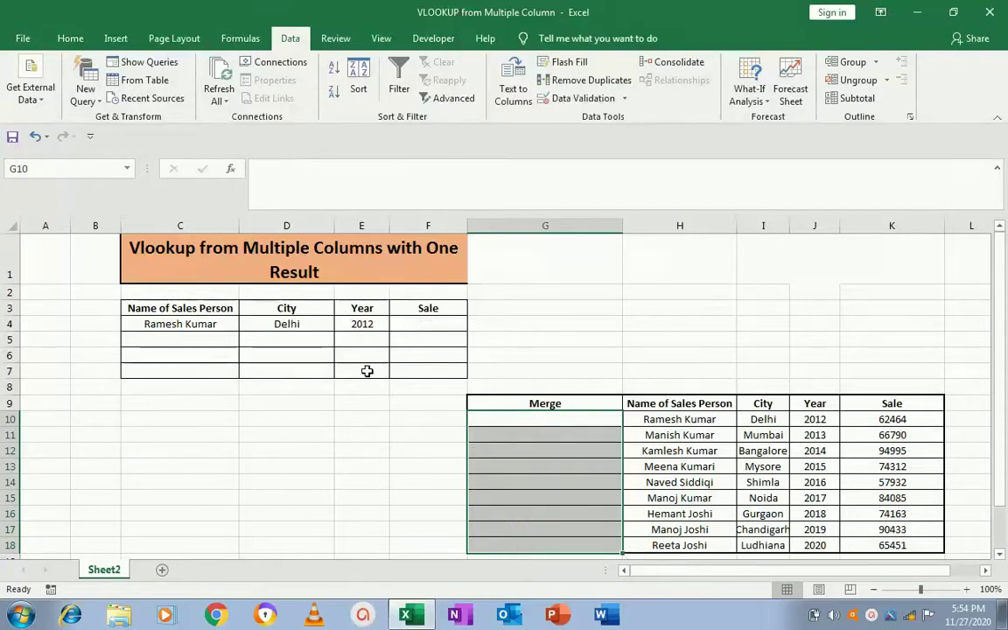
- Clear all data validation settings from the lookup table cells C4:F7
{"action": "left_click", "coordinate": [195, 320]}
{"action": "key", "text": "shift+Right"}
{"action": "key", "text": "shift+Right"}
{"action": "key", "text": "shift+Right"}
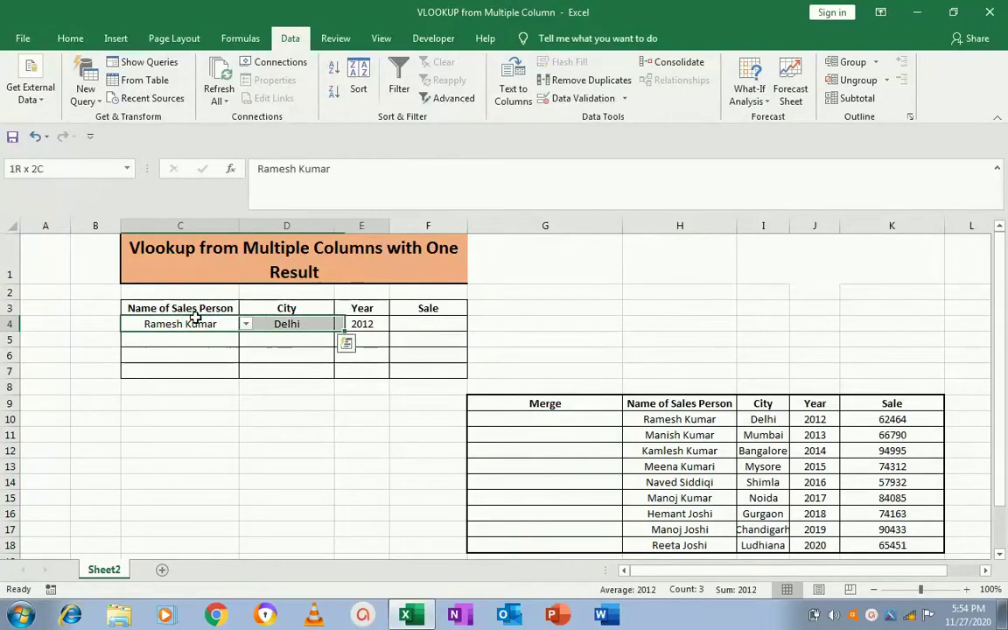
{"action": "key", "text": "shift+Down"}
{"action": "key", "text": "shift+Down"}
{"action": "key", "text": "shift+Down"}
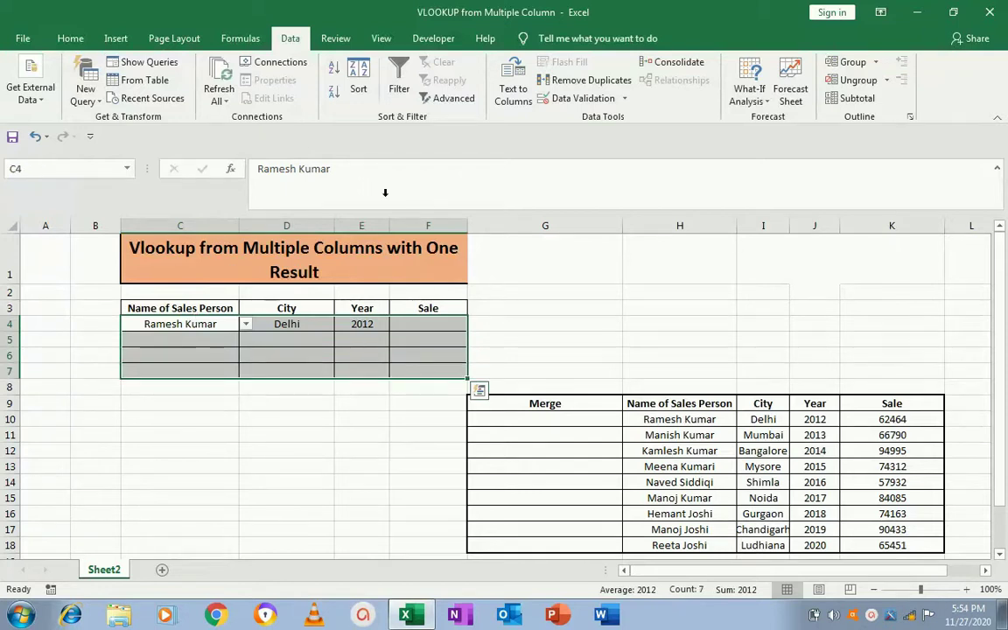
{"action": "left_click", "coordinate": [626, 99]}
{"action": "left_click", "coordinate": [618, 116]}
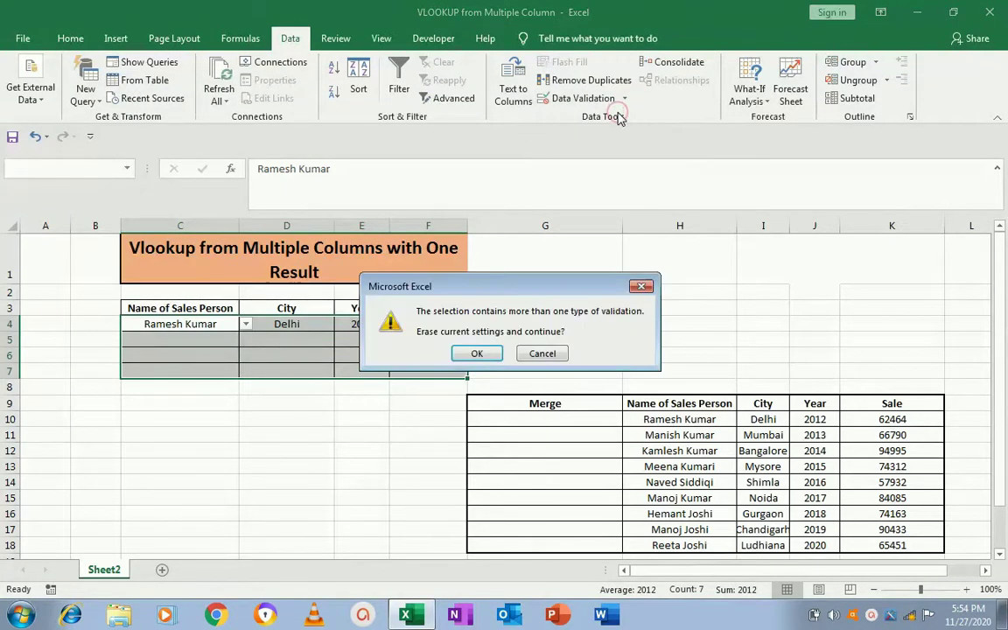
{"action": "left_click", "coordinate": [476, 353]}
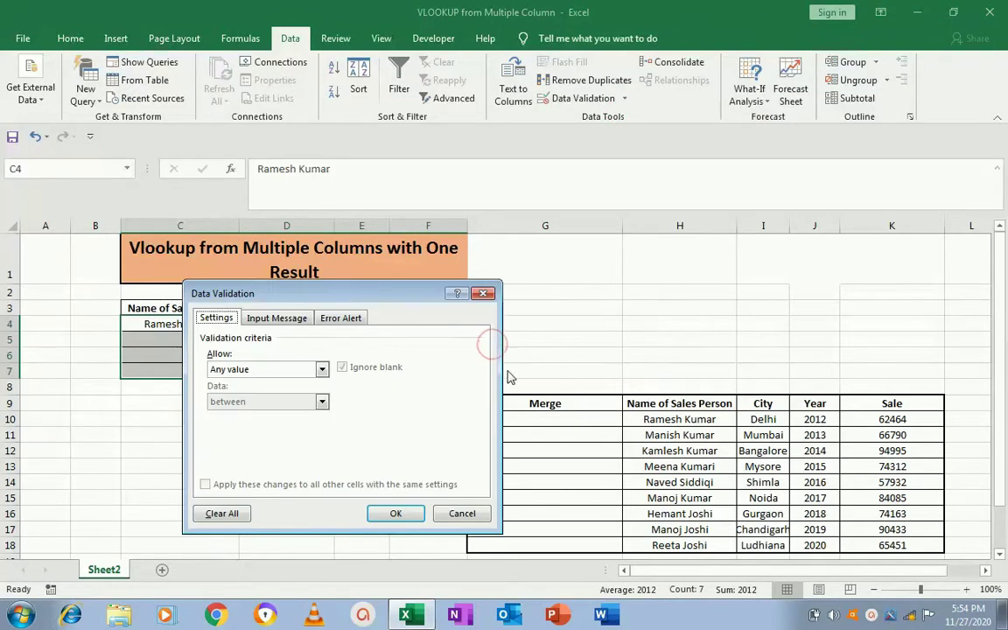
{"action": "left_click", "coordinate": [224, 513]}
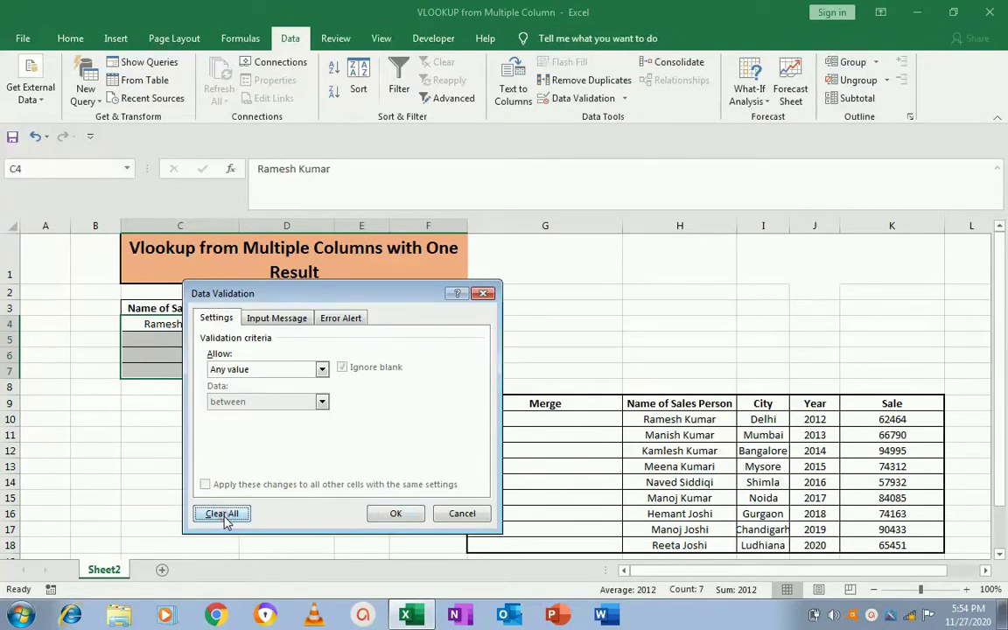
{"action": "left_click", "coordinate": [395, 514]}
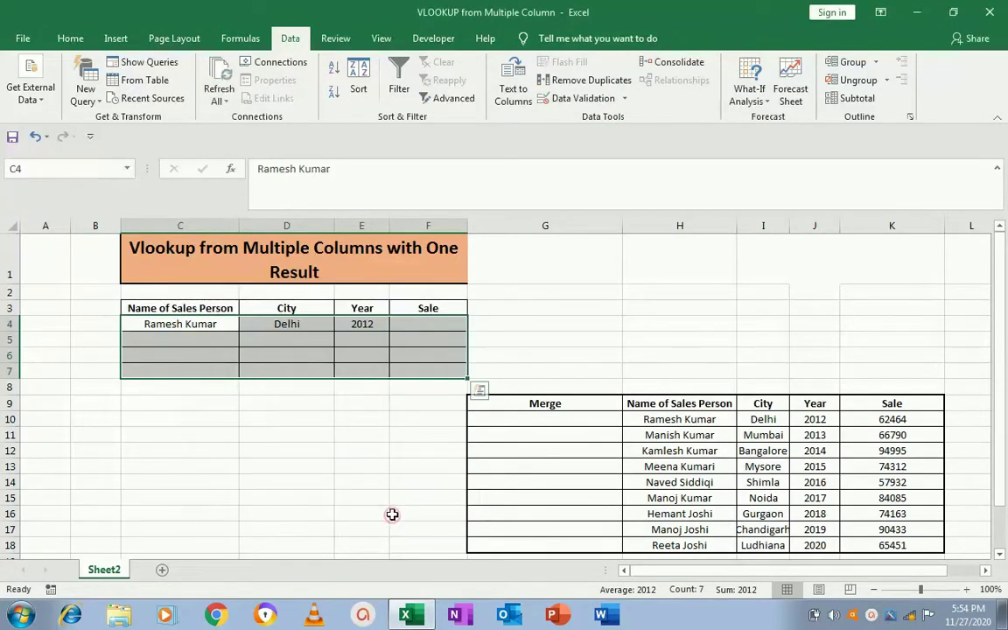
- Clear the lookup record entered in row 4 of the lookup table
{"action": "left_click", "coordinate": [271, 329]}
{"action": "key", "text": "Left"}
{"action": "key", "text": "shift+Right"}
{"action": "key", "text": "shift+Right"}
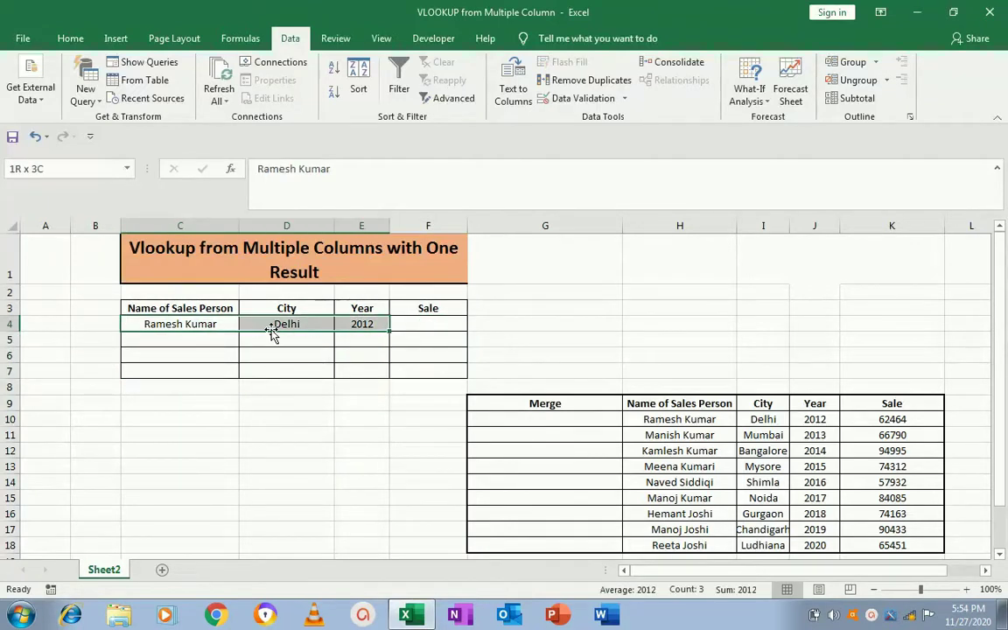
{"action": "key", "text": "shift+Right"}
{"action": "key", "text": "Delete"}
{"action": "key", "text": "Down"}
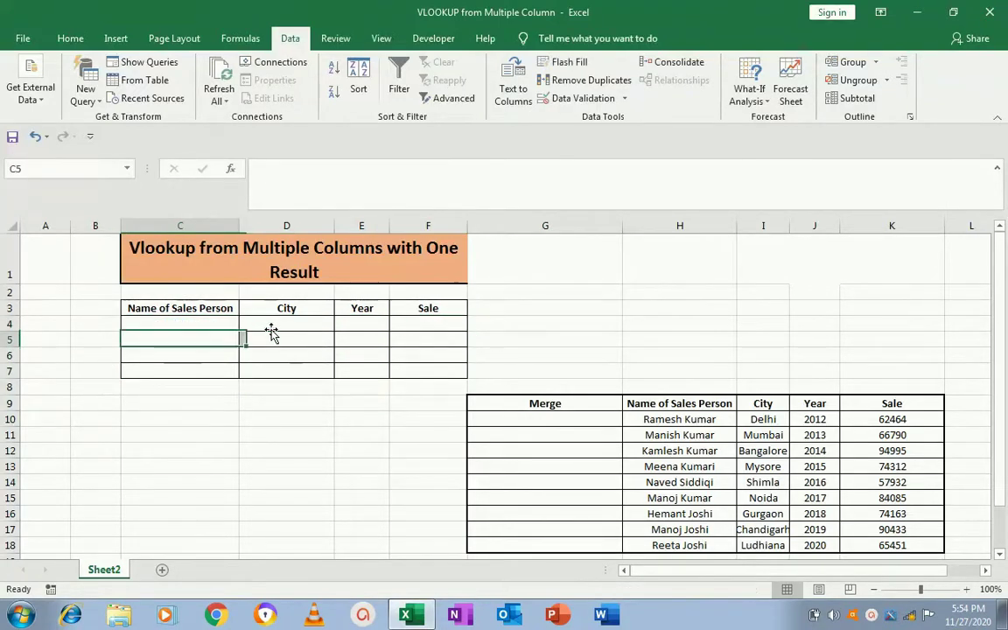
- Review the Name of Sales Person, City and Year headers of the source table
{"action": "key", "text": "Up"}
{"action": "key", "text": "Right"}
{"action": "key", "text": "Right"}
{"action": "key", "text": "Right"}
{"action": "key", "text": "Right"}
{"action": "key", "text": "Right"}
{"action": "key", "text": "Right"}
{"action": "key", "text": "Down"}
{"action": "key", "text": "Down"}
{"action": "key", "text": "Down"}
{"action": "key", "text": "Down"}
{"action": "key", "text": "Down"}
{"action": "key", "text": "Down"}
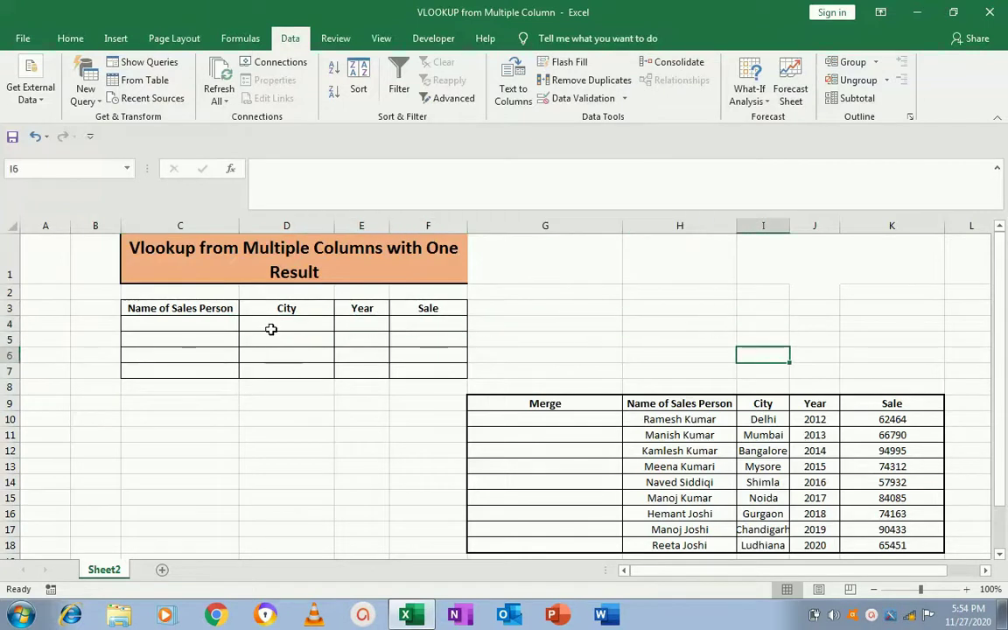
{"action": "key", "text": "Up"}
{"action": "key", "text": "Left"}
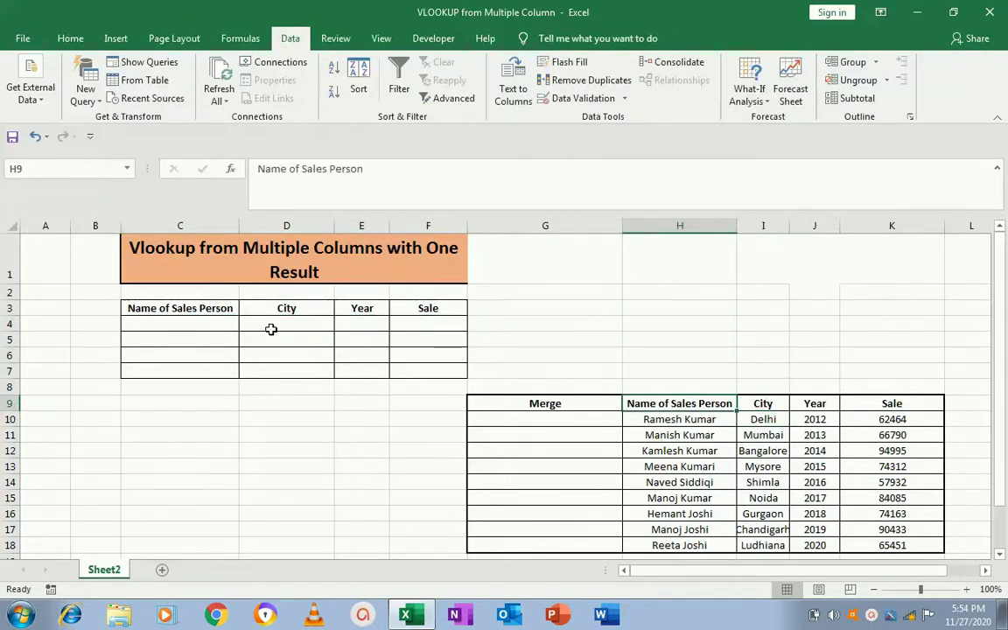
{"action": "key", "text": "Right"}
{"action": "key", "text": "Right"}
{"action": "key", "text": "Down"}
- Enter =CONCATENATE(H10,I10,J10) in G10 to join the first record's name, city and year into a merge key
{"action": "key", "text": "Left"}
{"action": "key", "text": "Left"}
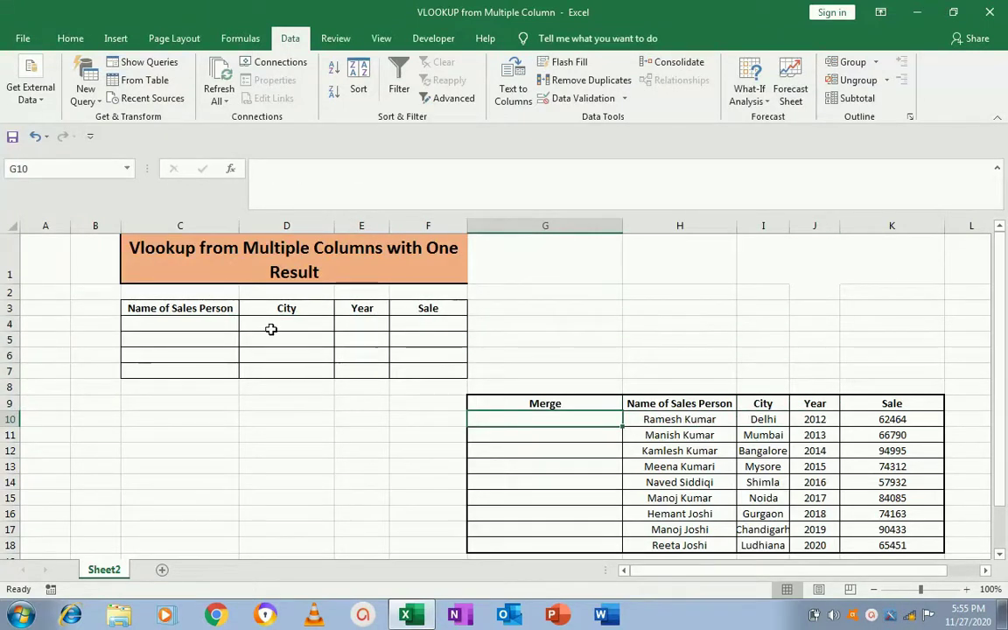
{"action": "type", "text": "=con"}
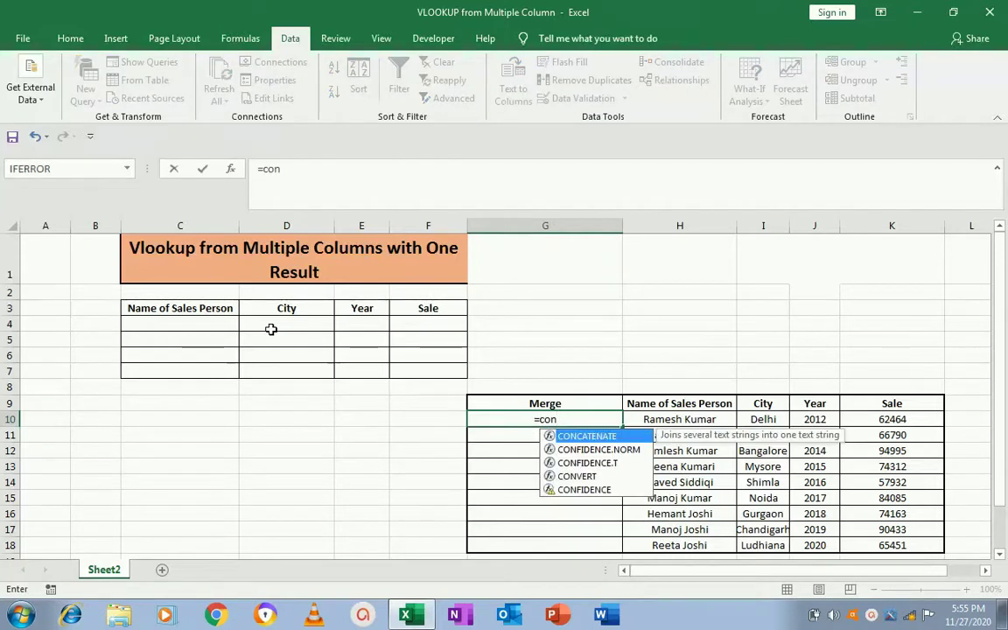
{"action": "key", "text": "Tab"}
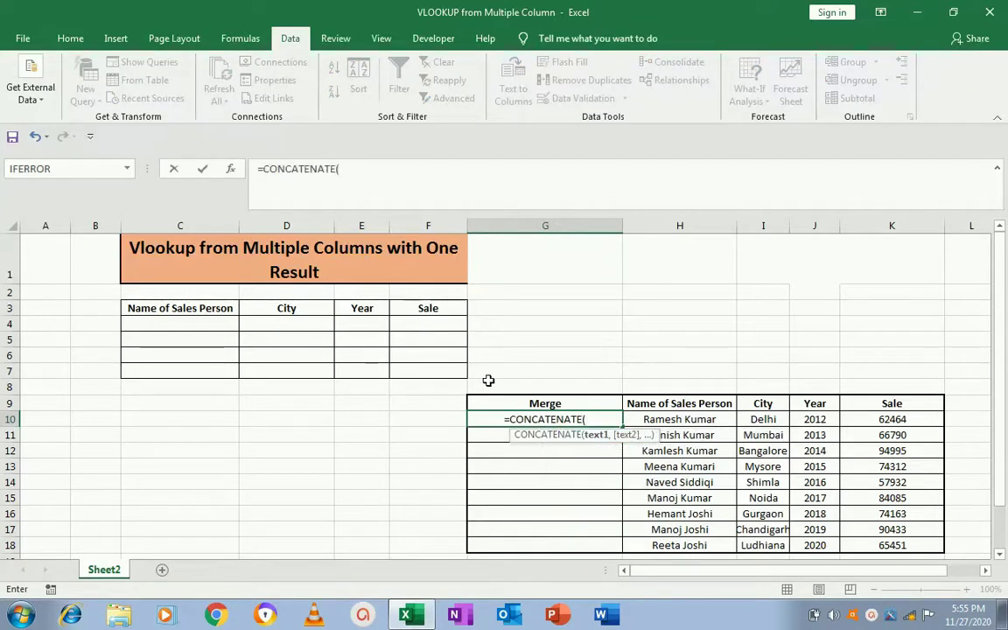
{"action": "left_click", "coordinate": [744, 423]}
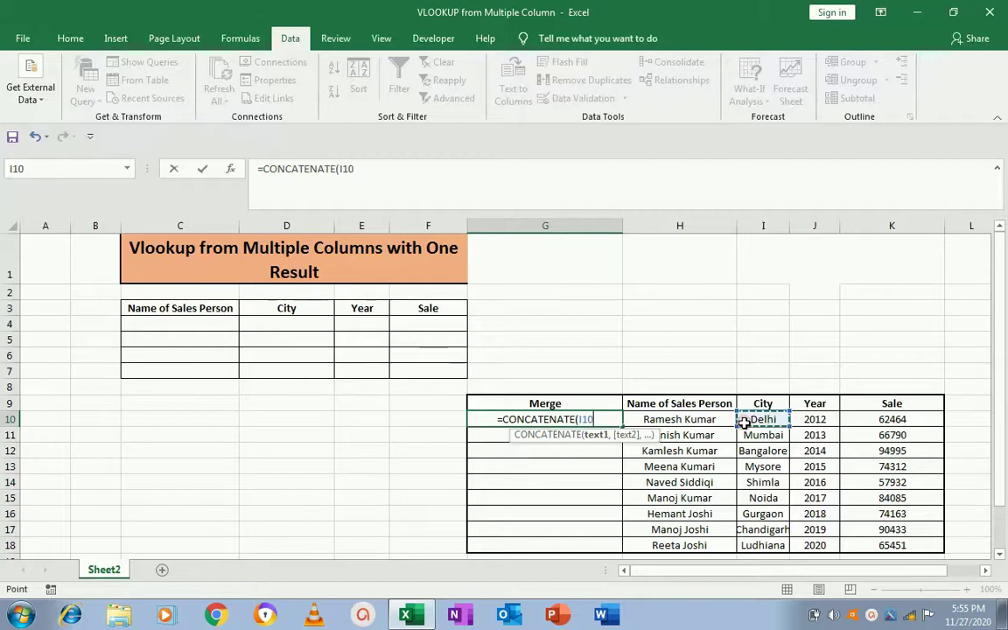
{"action": "key", "text": "Left"}
{"action": "type", "text": ","}
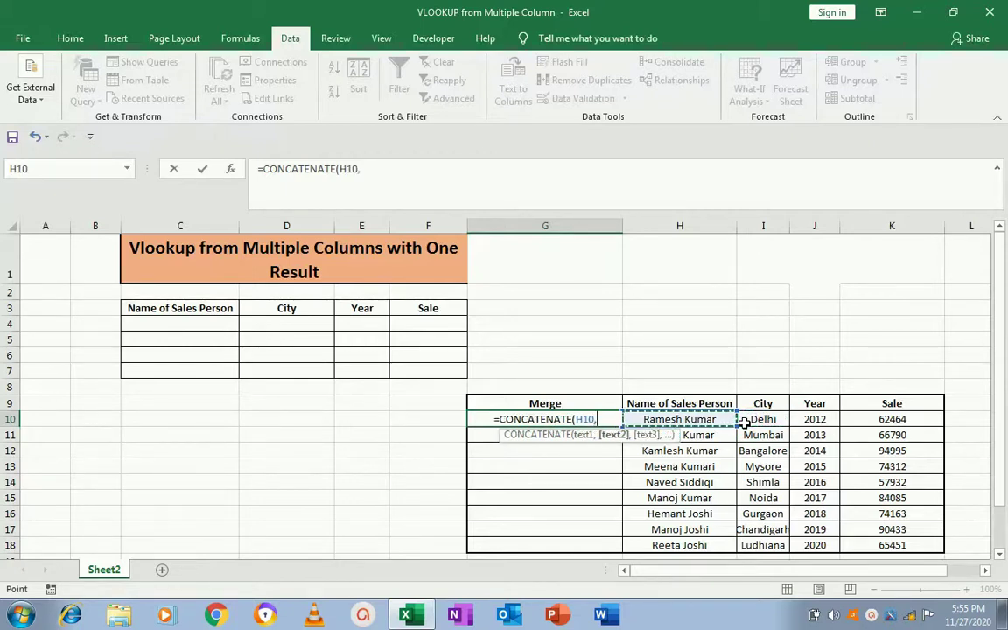
{"action": "left_click", "coordinate": [769, 421]}
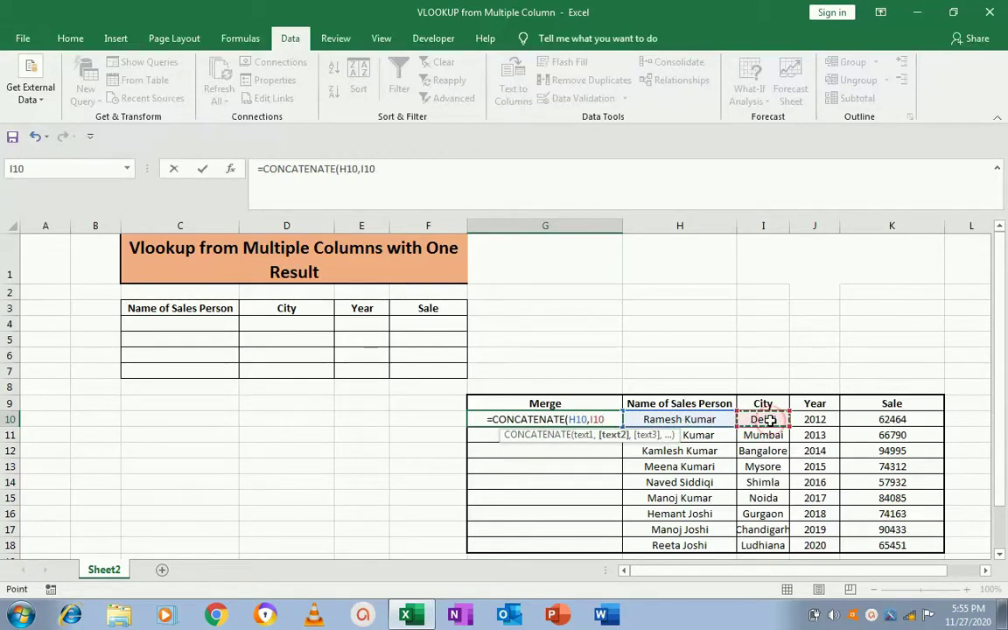
{"action": "type", "text": ","}
{"action": "left_click", "coordinate": [815, 419]}
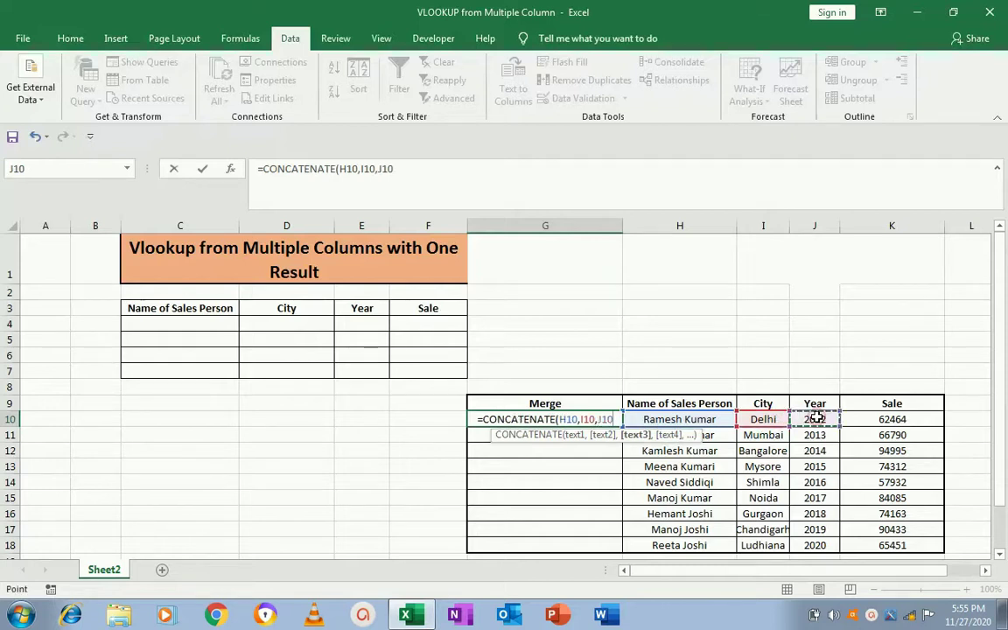
{"action": "key", "text": "ctrl+Return"}
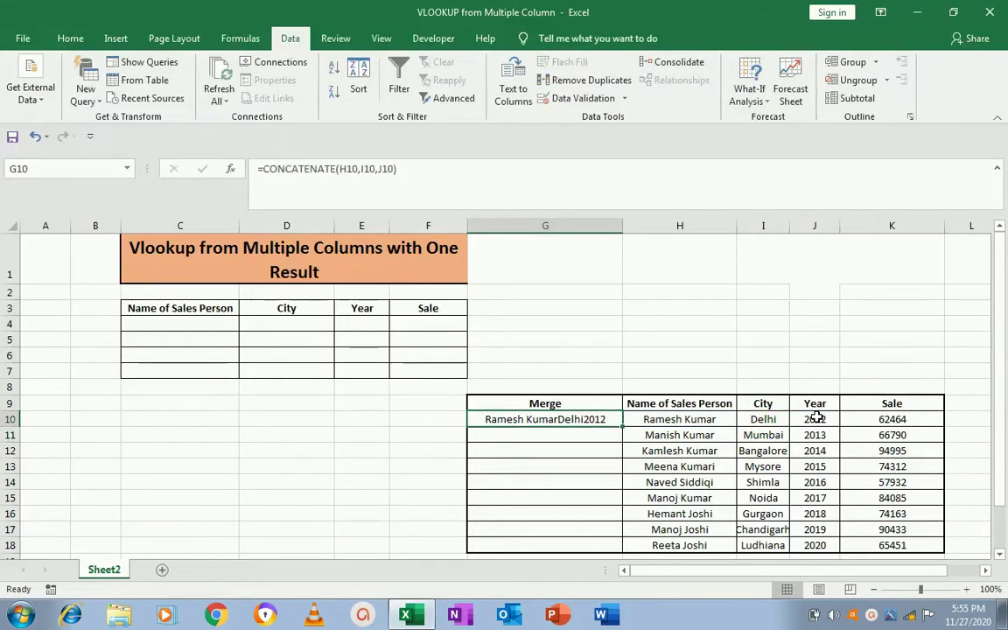
- Copy the G10 merge formula down through G18
{"action": "key", "text": "ctrl+c"}
{"action": "key", "text": "shift+Down"}
{"action": "key", "text": "shift+Down"}
{"action": "key", "text": "shift+Down"}
{"action": "key", "text": "shift+Down"}
{"action": "key", "text": "shift+Down"}
{"action": "key", "text": "shift+Down"}
{"action": "key", "text": "shift+Down"}
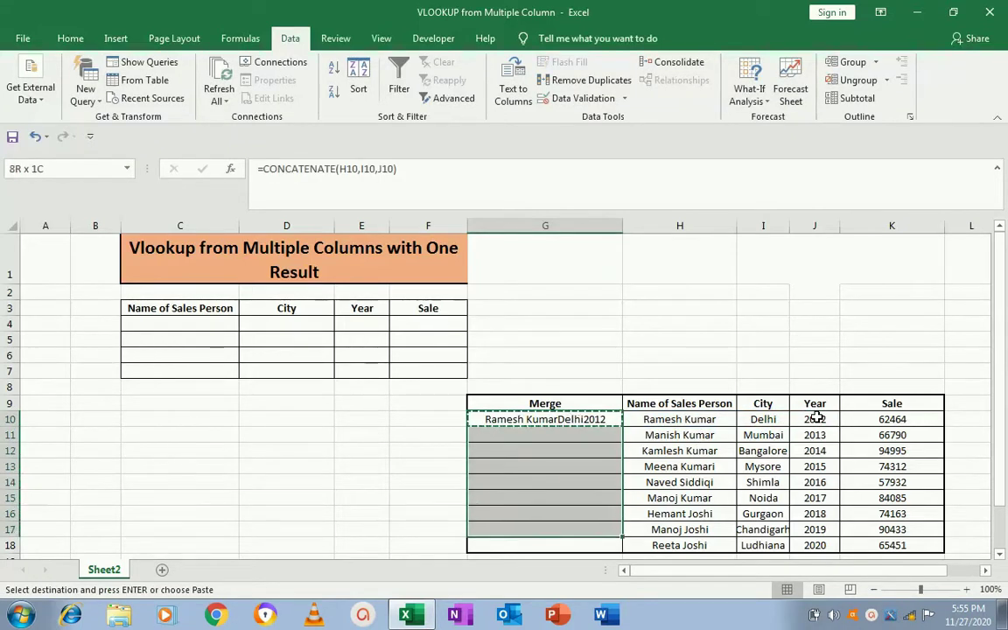
{"action": "key", "text": "shift+Down"}
{"action": "key", "text": "ctrl+v"}
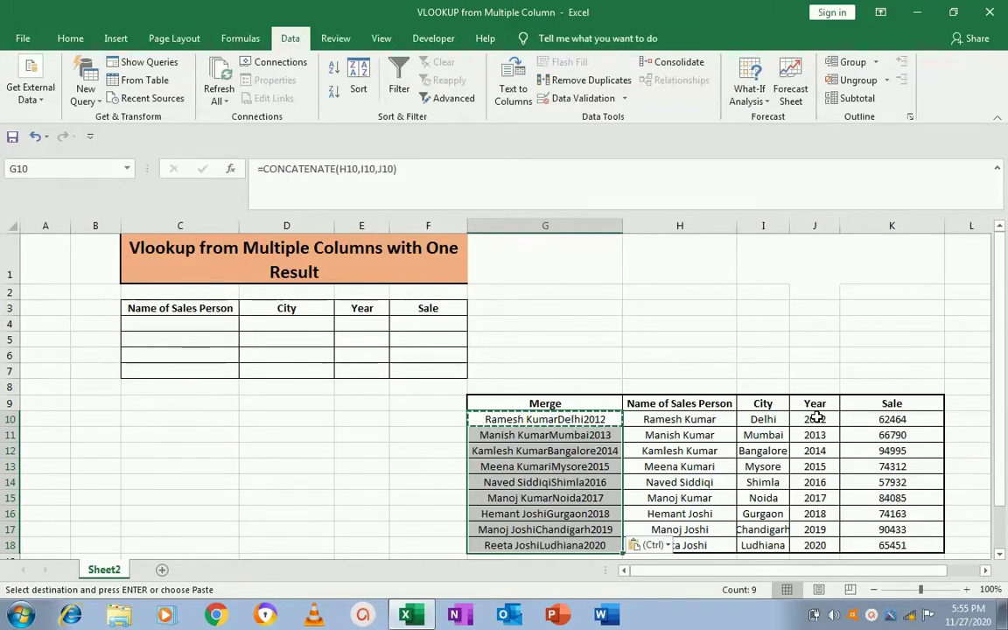
- Replace the merge formulas in G10:G18 with their values and clear the copy selection
{"action": "key", "text": "ctrl+c"}
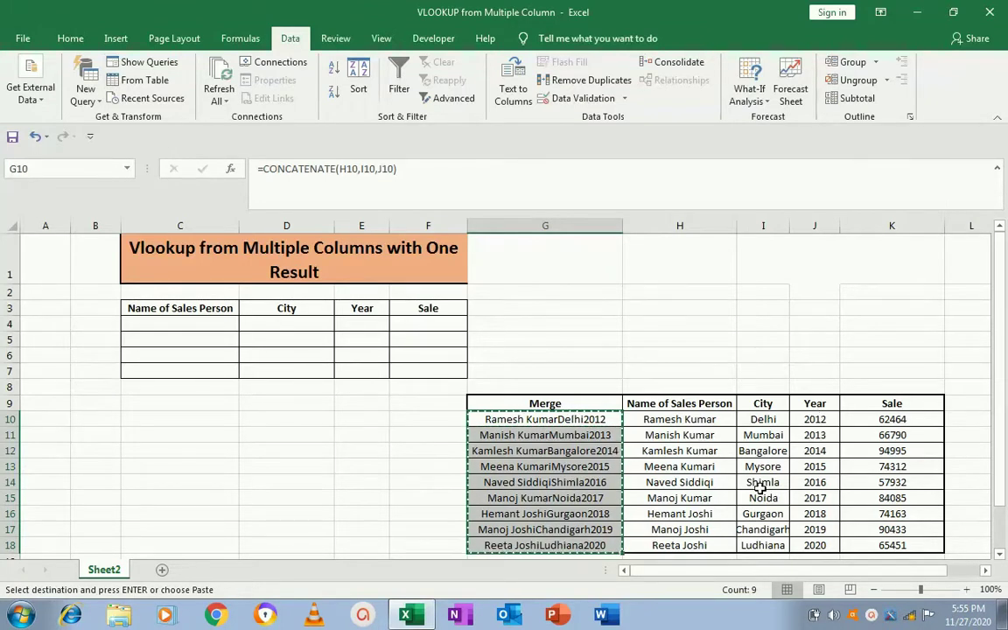
{"action": "right_click", "coordinate": [582, 478]}
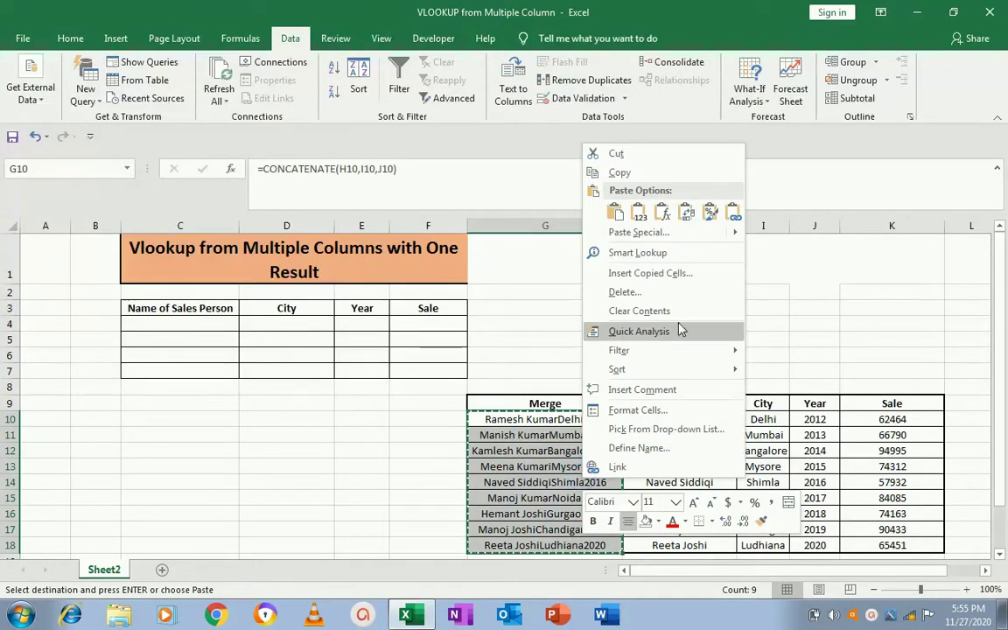
{"action": "left_click", "coordinate": [733, 234]}
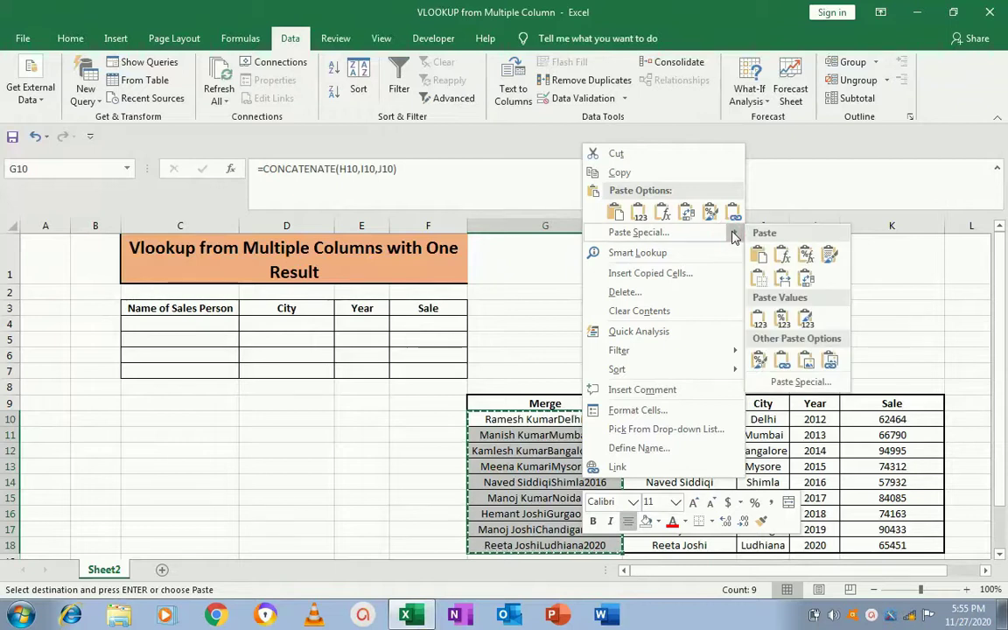
{"action": "left_click", "coordinate": [758, 322]}
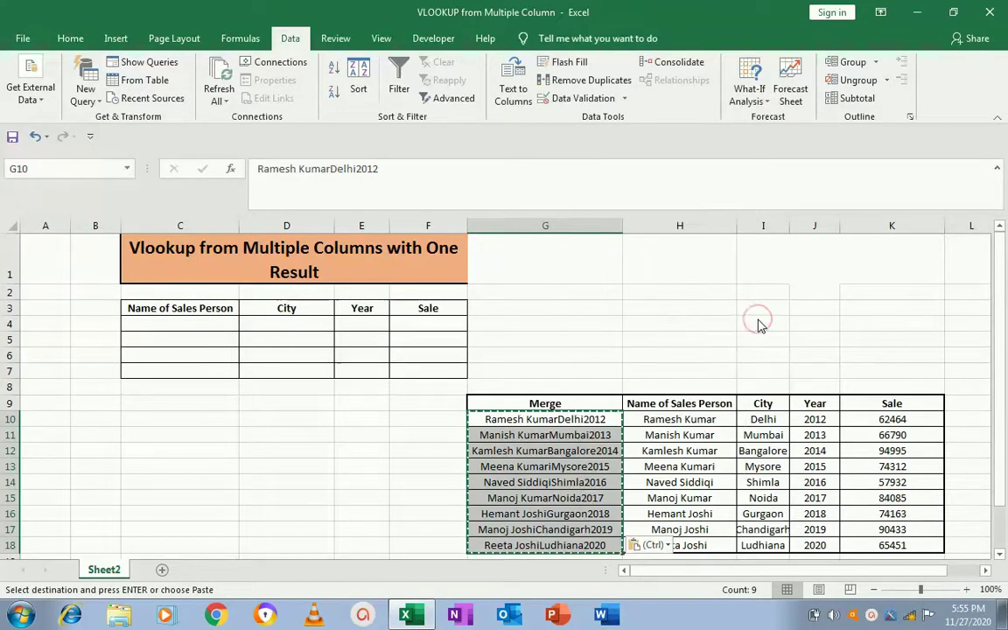
{"action": "key", "text": "Escape"}
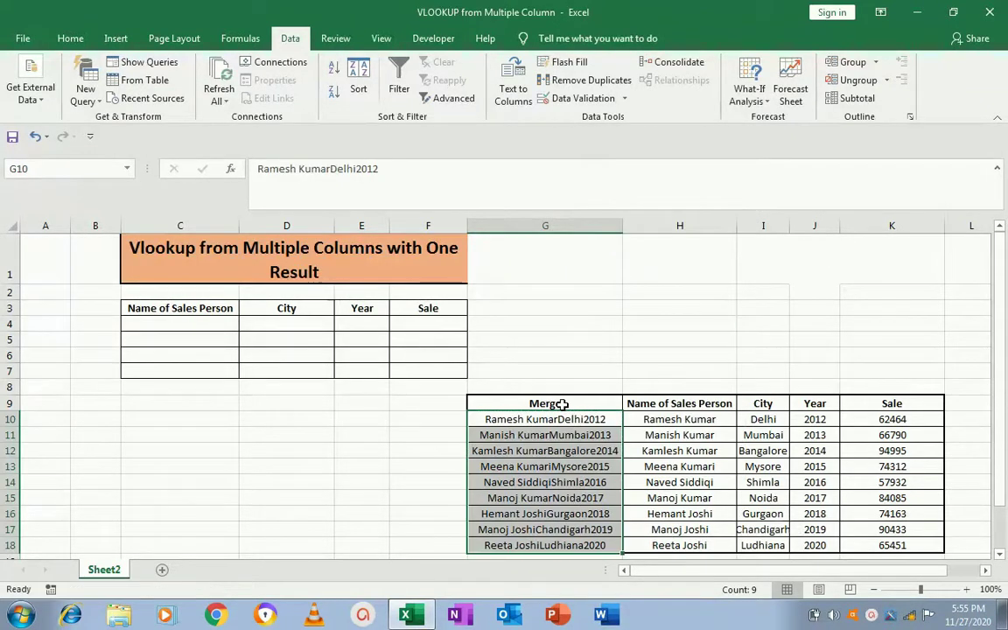
- Compare the merged key in G10 with the name, city and year data in H9:J18
{"action": "key", "text": "Right"}
{"action": "key", "text": "Up"}
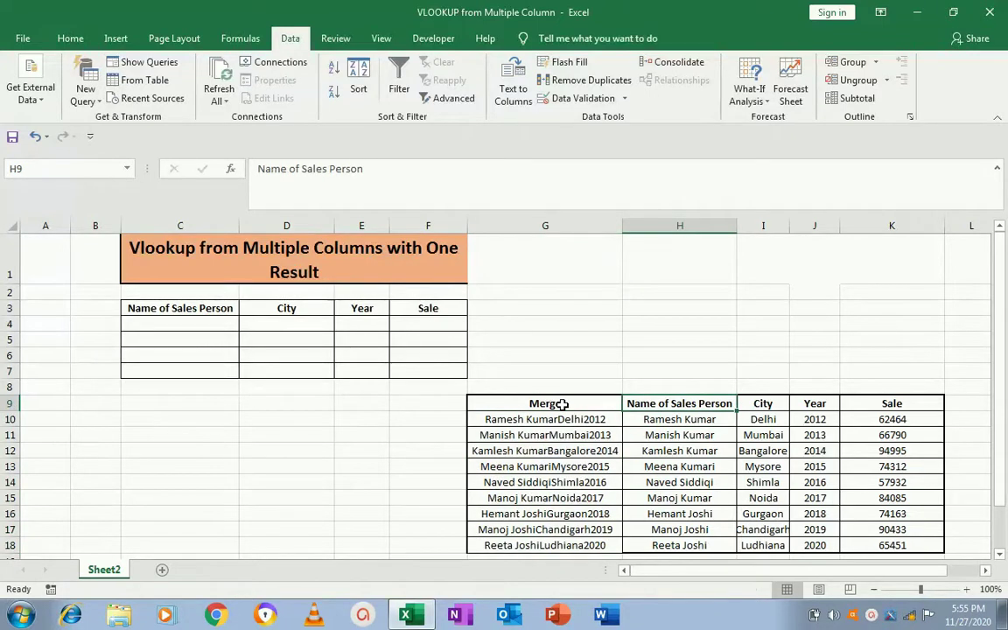
{"action": "key", "text": "Right"}
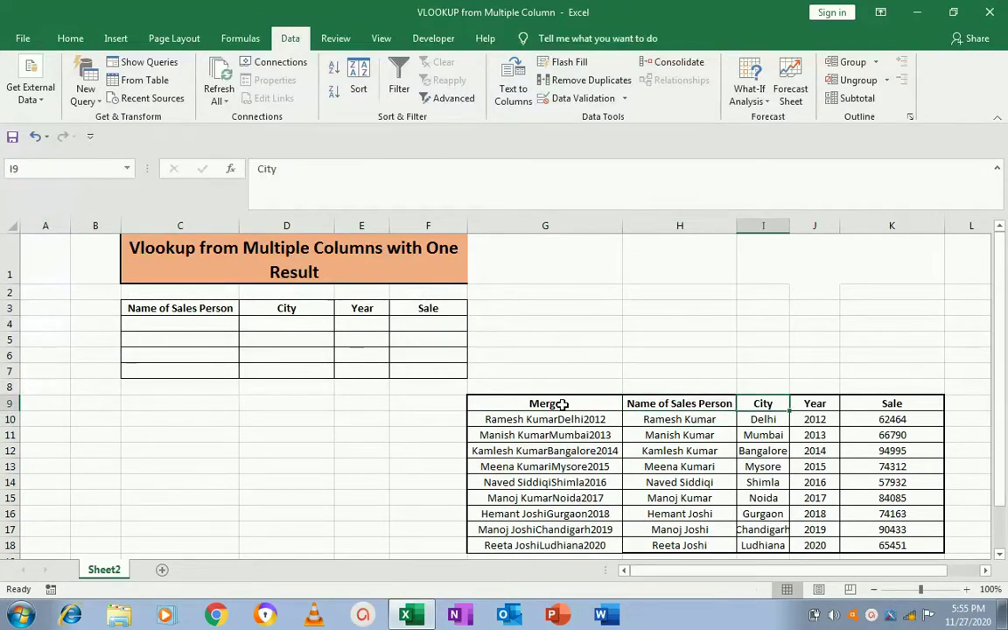
{"action": "key", "text": "Right"}
{"action": "key", "text": "Down"}
{"action": "key", "text": "Left"}
{"action": "key", "text": "Left"}
{"action": "key", "text": "Left"}
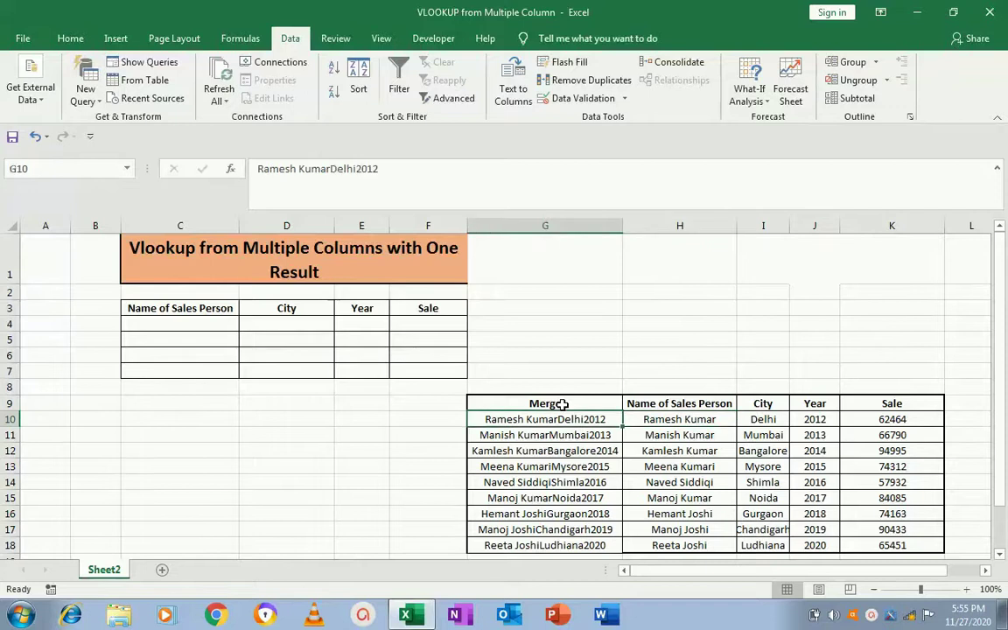
{"action": "key", "text": "Right"}
{"action": "key", "text": "Right"}
{"action": "key", "text": "Left"}
{"action": "key", "text": "Up"}
{"action": "key", "text": "shift+Right"}
{"action": "key", "text": "shift+Right"}
{"action": "key", "text": "shift+Down"}
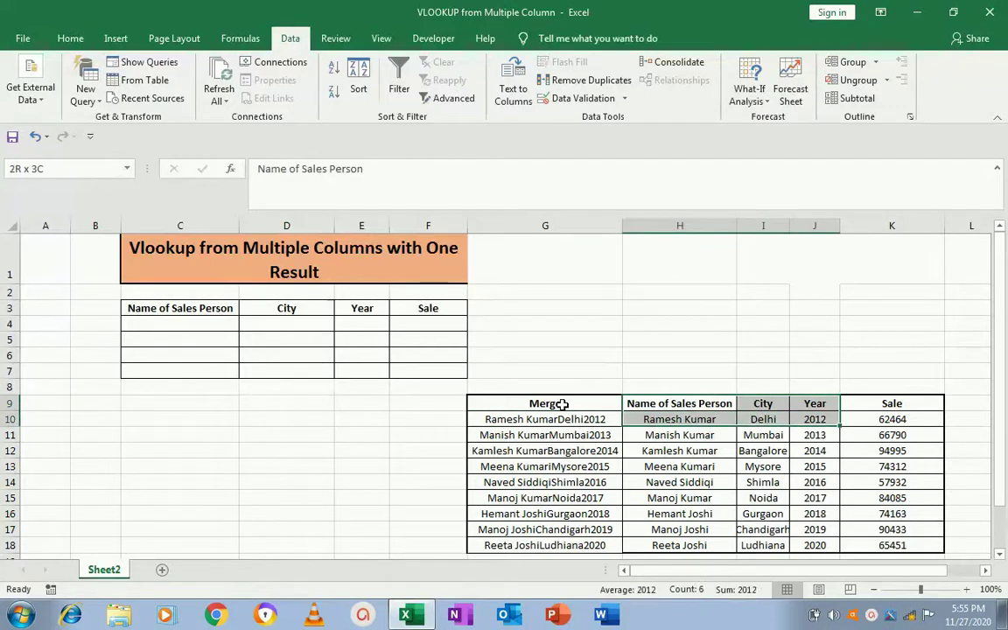
{"action": "key", "text": "shift+Down"}
{"action": "key", "text": "shift+Down"}
{"action": "key", "text": "shift+Down"}
{"action": "key", "text": "shift+Down"}
{"action": "key", "text": "shift+Down"}
{"action": "key", "text": "shift+Down"}
{"action": "key", "text": "shift+Down"}
{"action": "key", "text": "shift+Down"}
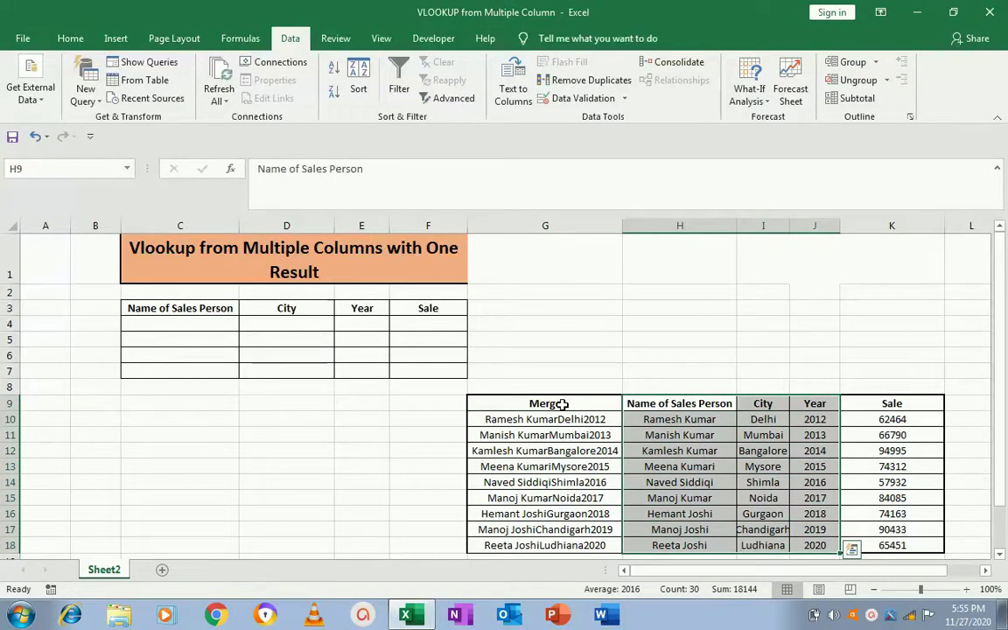
- Look at the first record's Sale value in K10 and the Sale and name cells of the lookup table
{"action": "left_click", "coordinate": [880, 418]}
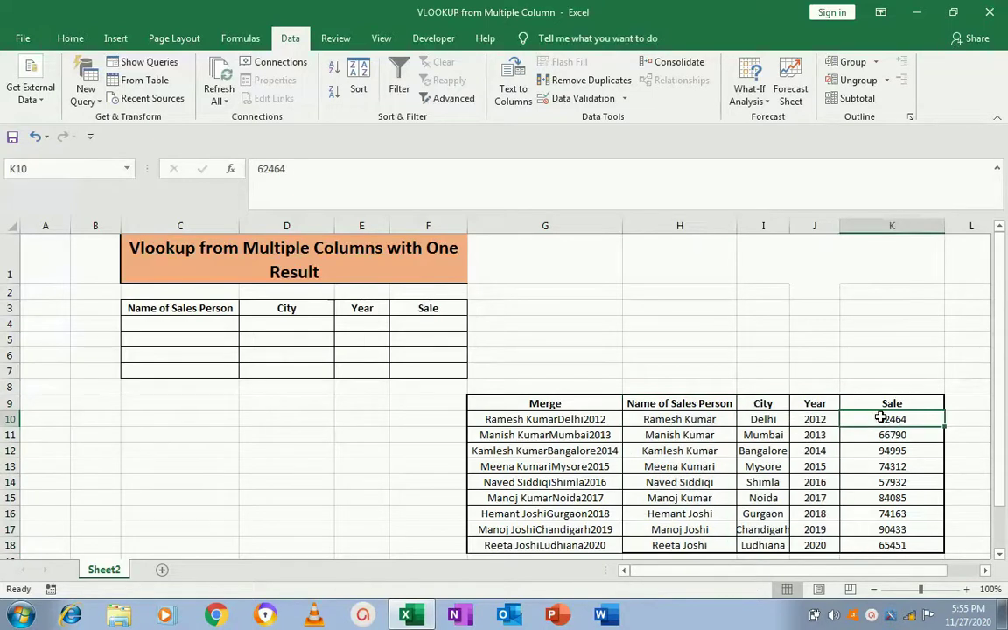
{"action": "key", "text": "Left"}
{"action": "key", "text": "Left"}
{"action": "key", "text": "Left"}
{"action": "key", "text": "Left"}
{"action": "key", "text": "Up"}
{"action": "key", "text": "Up"}
{"action": "key", "text": "Up"}
{"action": "key", "text": "Up"}
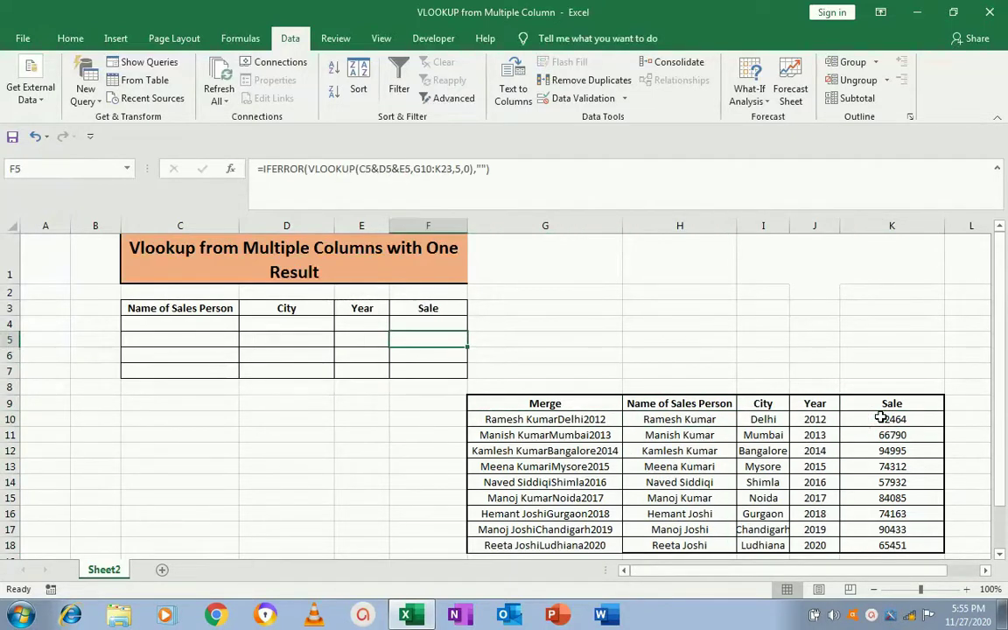
{"action": "key", "text": "Left"}
{"action": "key", "text": "Left"}
{"action": "key", "text": "Left"}
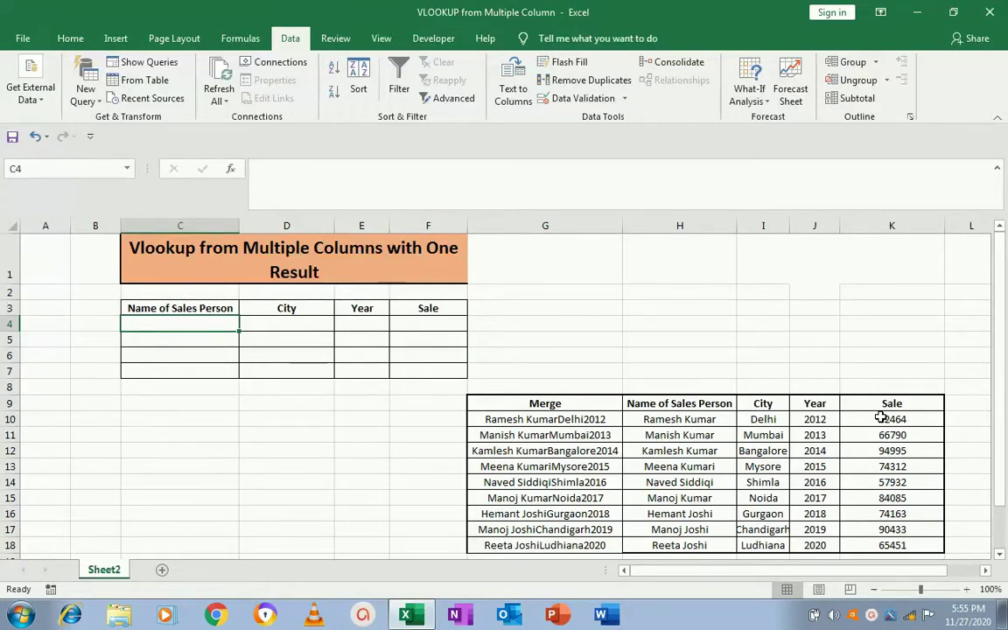
- Examine the source table's name, city and year columns that correspond to the lookup table's fields
{"action": "key", "text": "Right"}
{"action": "key", "text": "Right"}
{"action": "key", "text": "Right"}
{"action": "key", "text": "Right"}
{"action": "key", "text": "Right"}
{"action": "key", "text": "Down"}
{"action": "key", "text": "Down"}
{"action": "key", "text": "Down"}
{"action": "key", "text": "Down"}
{"action": "key", "text": "Down"}
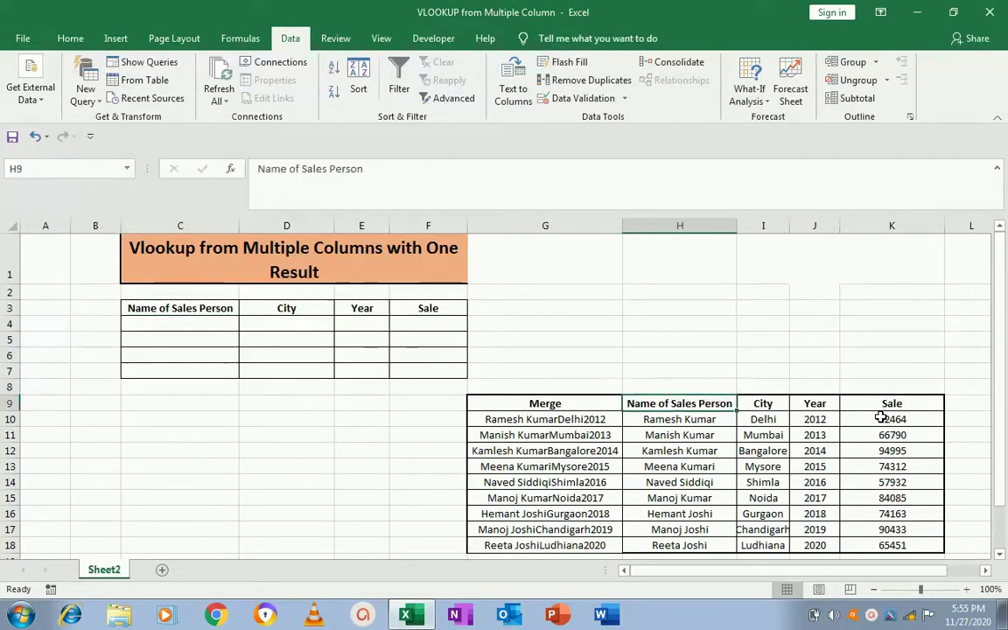
{"action": "key", "text": "Right"}
{"action": "key", "text": "Left"}
{"action": "key", "text": "Right"}
{"action": "key", "text": "Right"}
{"action": "key", "text": "Down"}
{"action": "key", "text": "Left"}
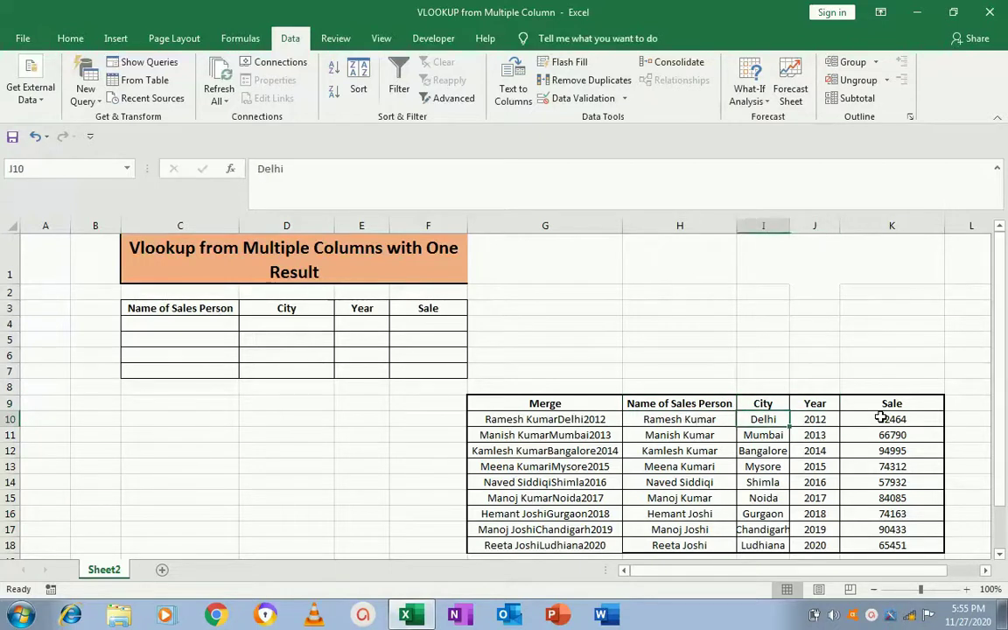
- Set the data validation for the lookup table's name cells C4:C7 to allow a List
{"action": "key", "text": "Left"}
{"action": "key", "text": "Left"}
{"action": "key", "text": "Left"}
{"action": "key", "text": "Left"}
{"action": "key", "text": "Left"}
{"action": "key", "text": "Up"}
{"action": "key", "text": "Up"}
{"action": "key", "text": "Up"}
{"action": "key", "text": "Up"}
{"action": "key", "text": "Up"}
{"action": "key", "text": "Up"}
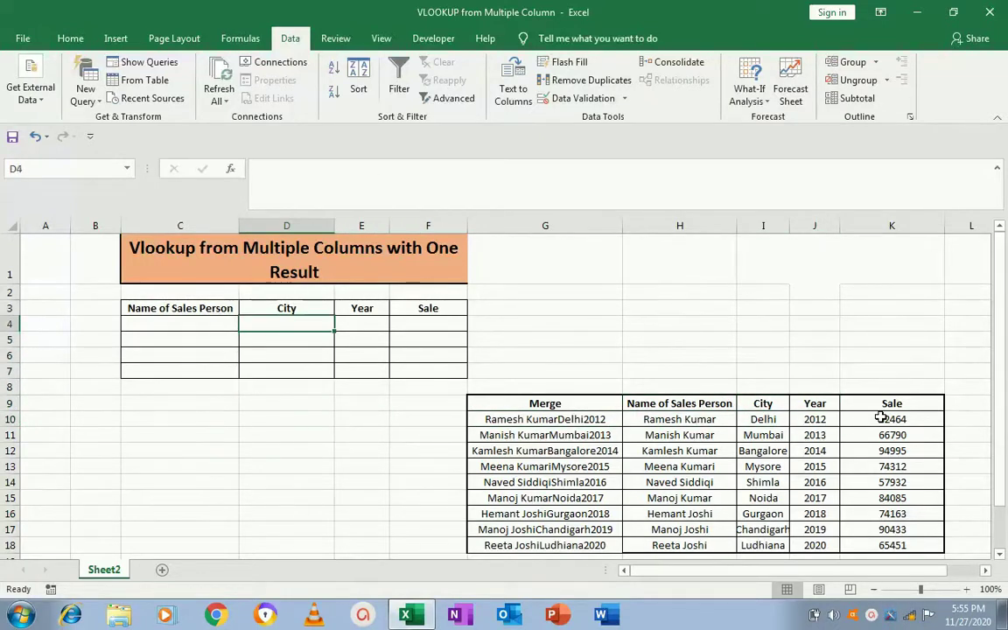
{"action": "key", "text": "Left"}
{"action": "key", "text": "shift+Down"}
{"action": "key", "text": "shift+Down"}
{"action": "key", "text": "shift+Down"}
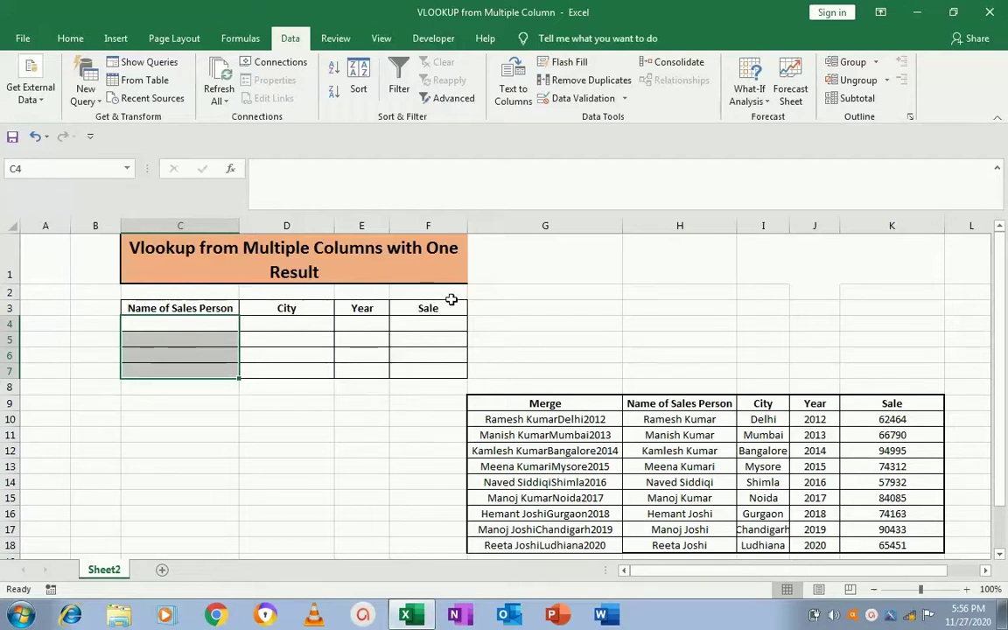
{"action": "left_click", "coordinate": [623, 102]}
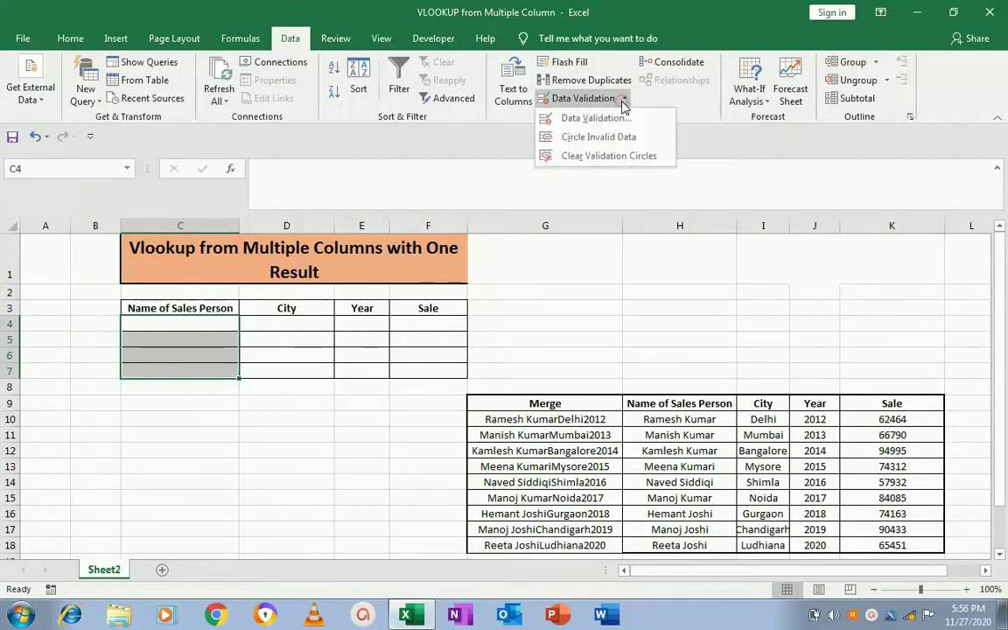
{"action": "left_click", "coordinate": [595, 117]}
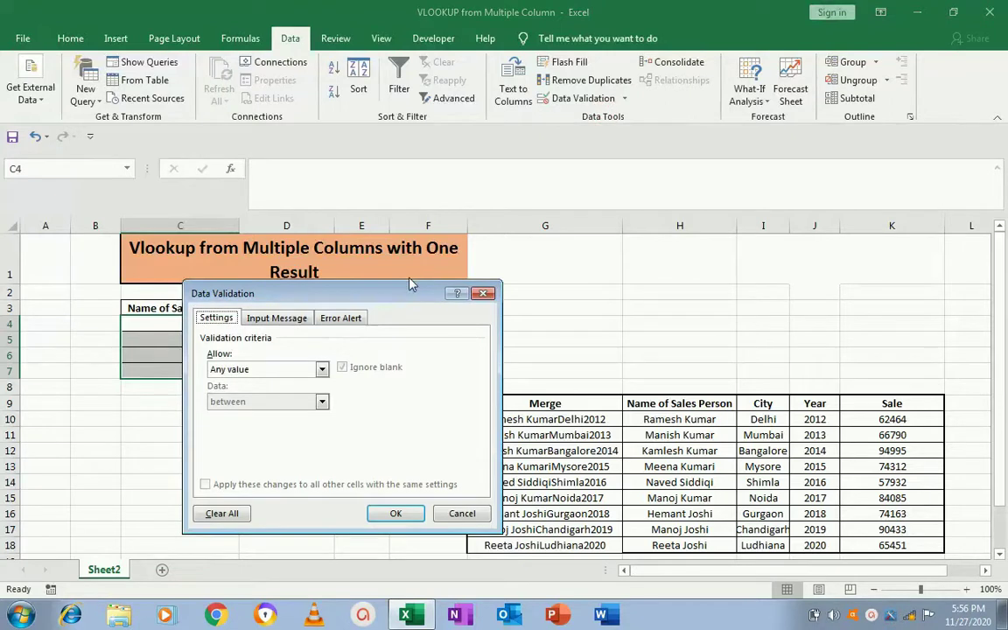
{"action": "mouse_move", "coordinate": [363, 300]}
{"action": "left_mouse_down"}
{"action": "mouse_move", "coordinate": [349, 308]}
{"action": "mouse_move", "coordinate": [356, 297]}
{"action": "left_mouse_up"}
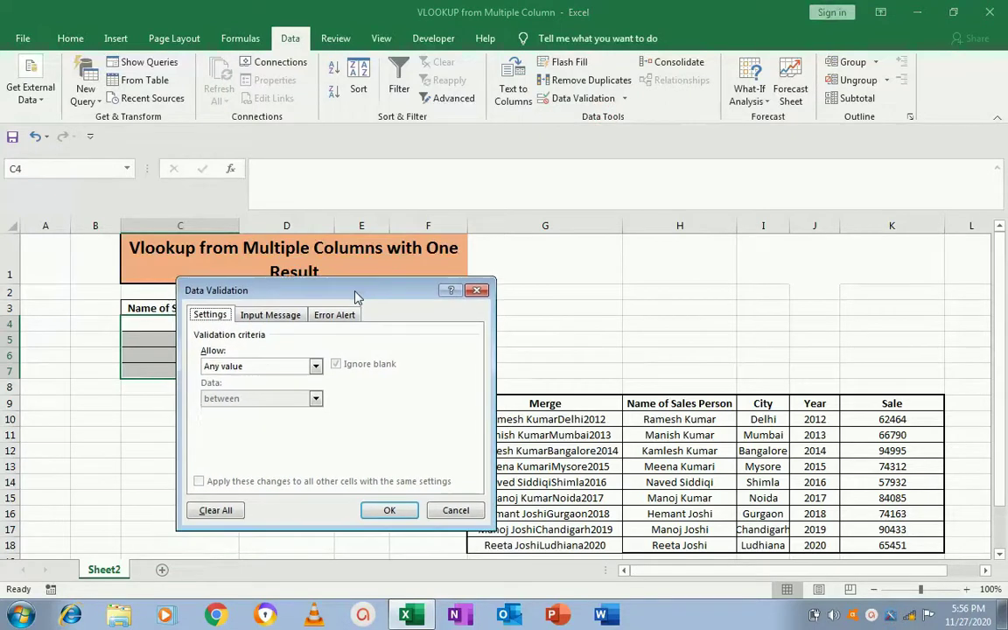
{"action": "left_click", "coordinate": [315, 367]}
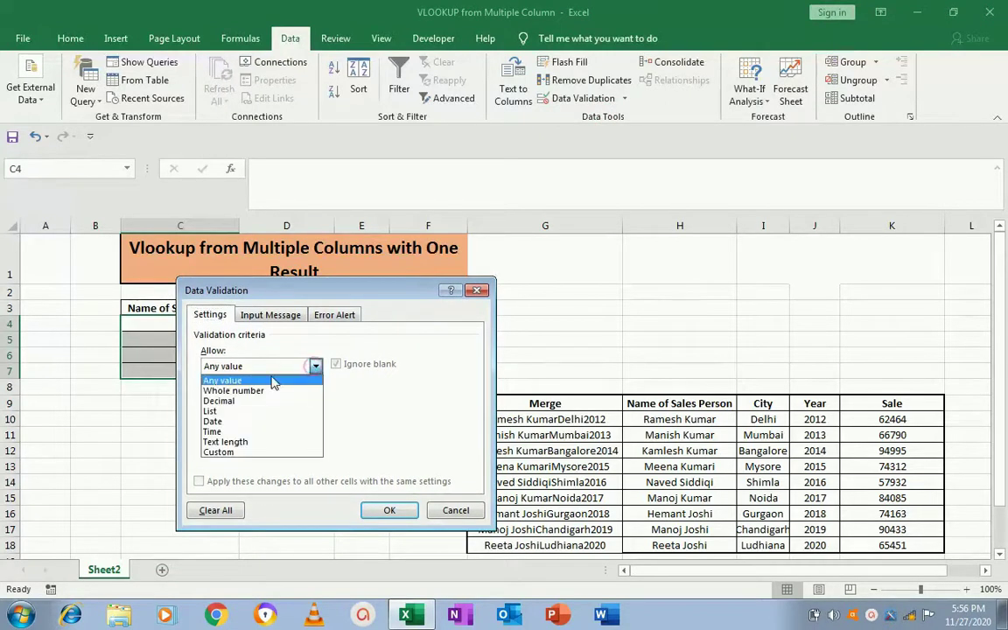
{"action": "left_click", "coordinate": [236, 416]}
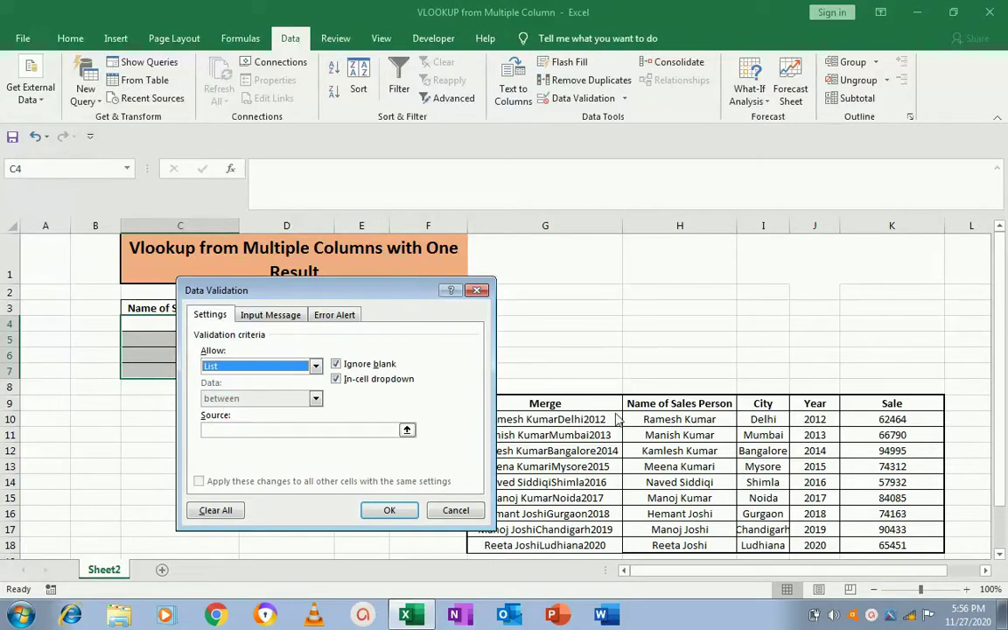
- Use the source table's names in $H$10:$H$18 as the list source and apply the validation
{"action": "left_click", "coordinate": [344, 430]}
{"action": "left_click", "coordinate": [679, 420]}
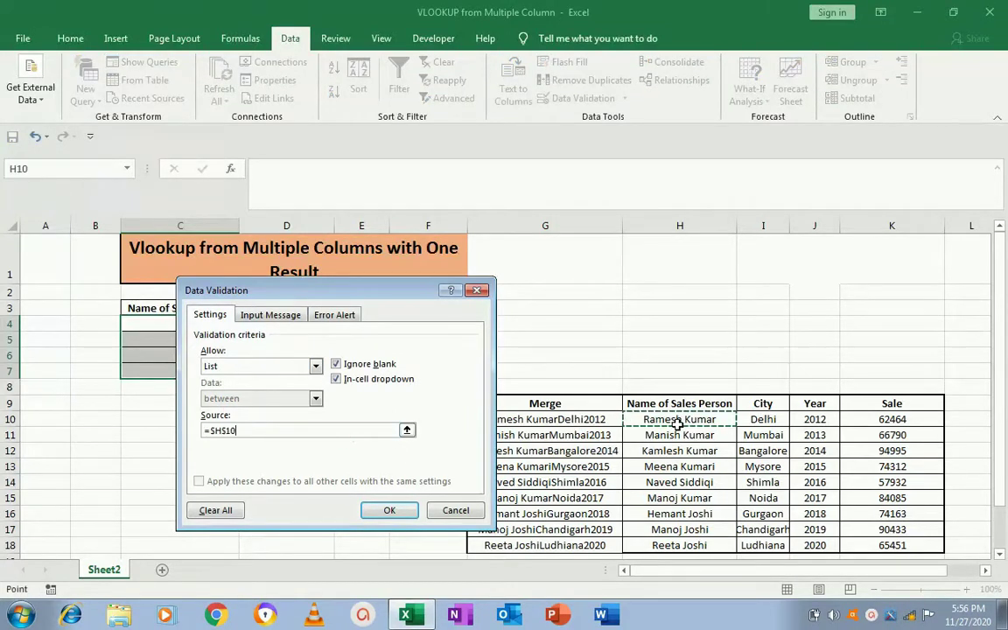
{"action": "key", "text": "shift+Down"}
{"action": "key", "text": "shift+Down"}
{"action": "key", "text": "shift+Down"}
{"action": "key", "text": "shift+Down"}
{"action": "key", "text": "shift+Down"}
{"action": "key", "text": "shift+Down"}
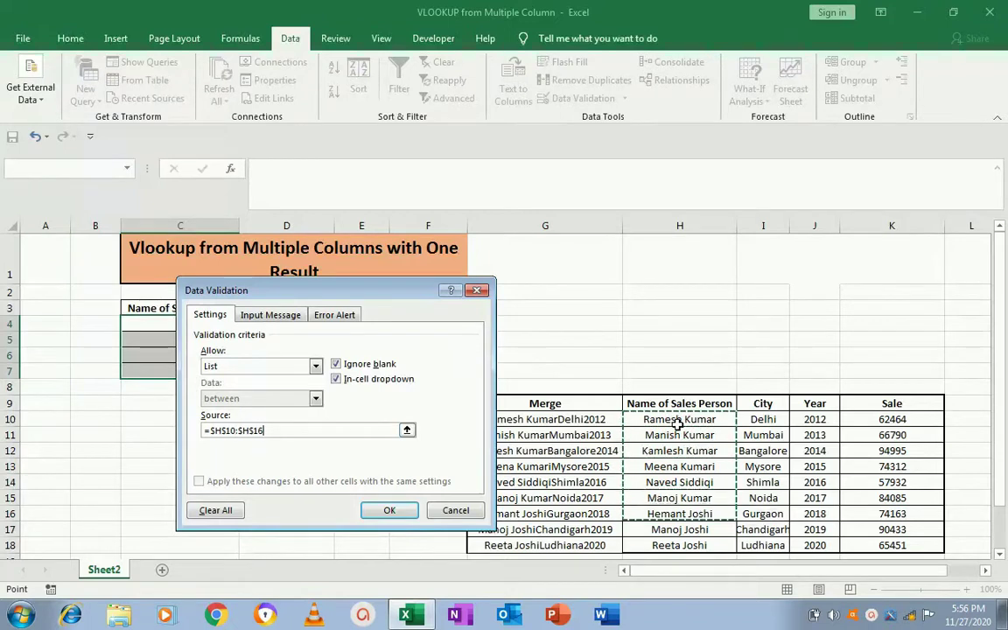
{"action": "key", "text": "shift+Down"}
{"action": "key", "text": "shift+Down"}
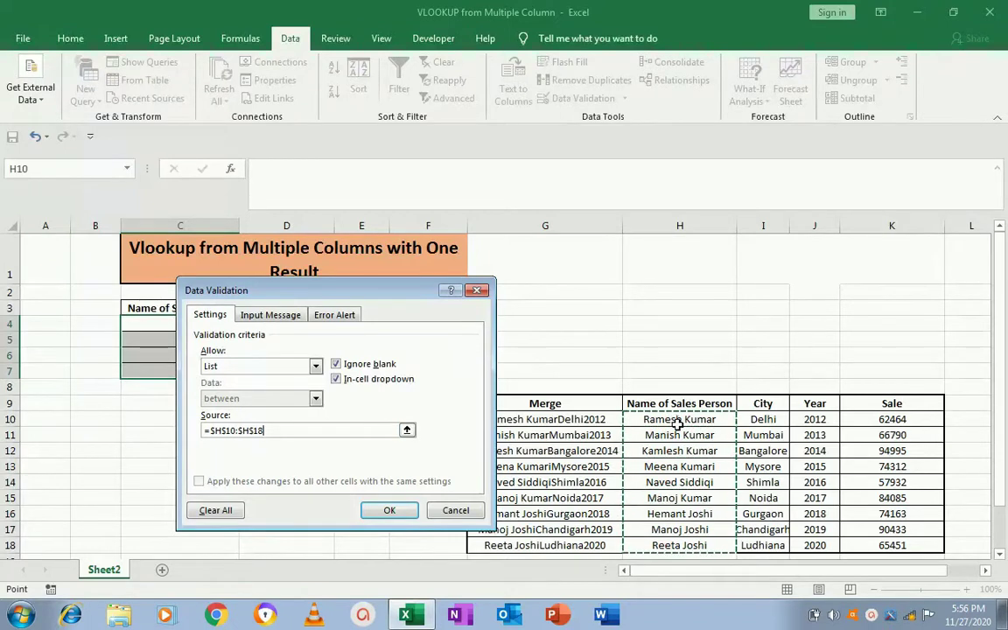
{"action": "left_click", "coordinate": [416, 512]}
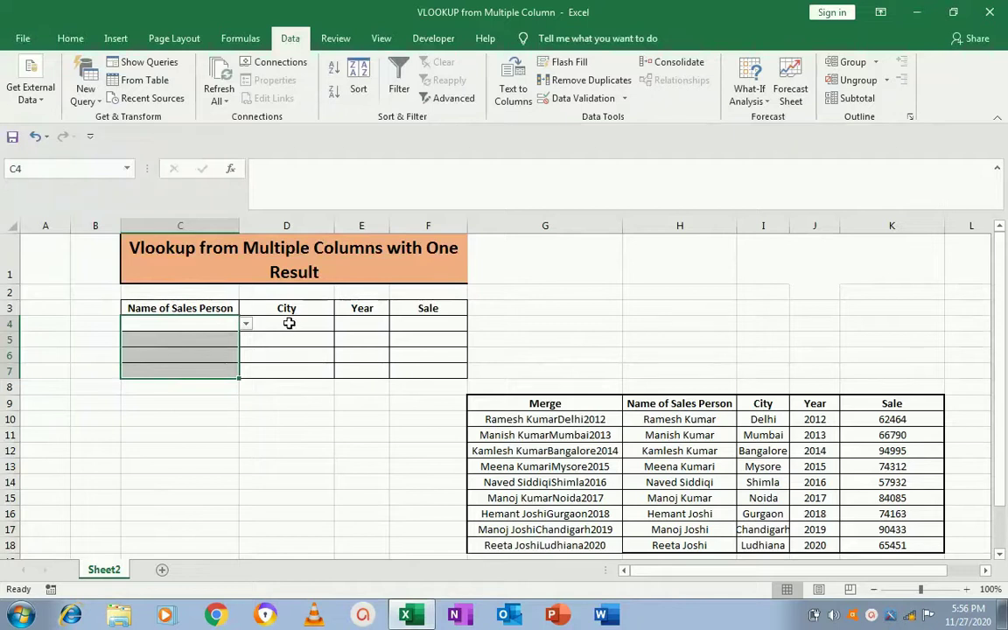
- Add List data validation to the city cells D4:D7 with $I$10:$I$18 as the source
{"action": "left_click_drag", "start_coordinate": [289, 323], "coordinate": [289, 371]}
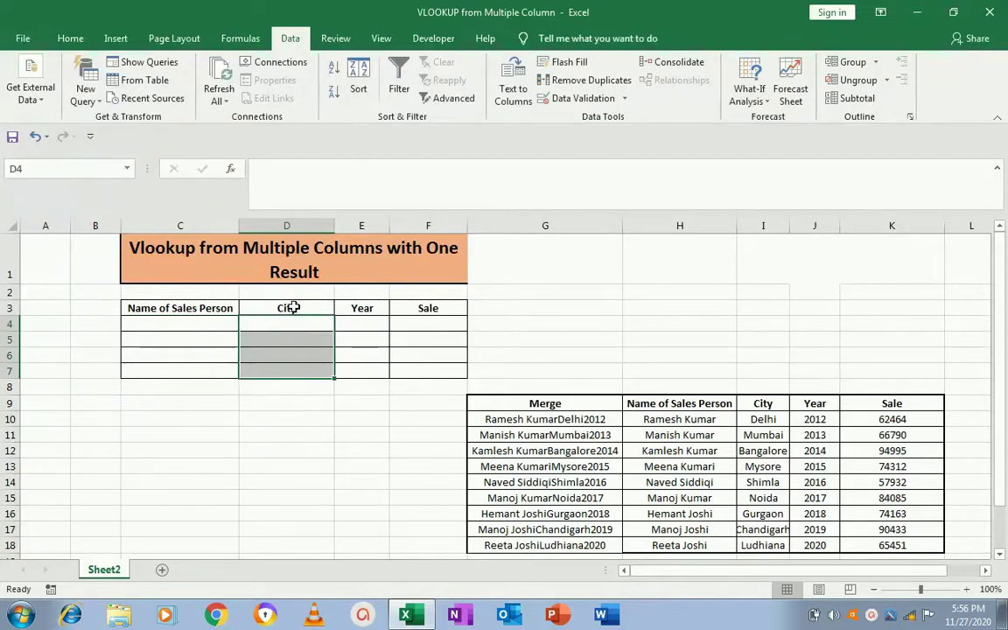
{"action": "left_click", "coordinate": [547, 98]}
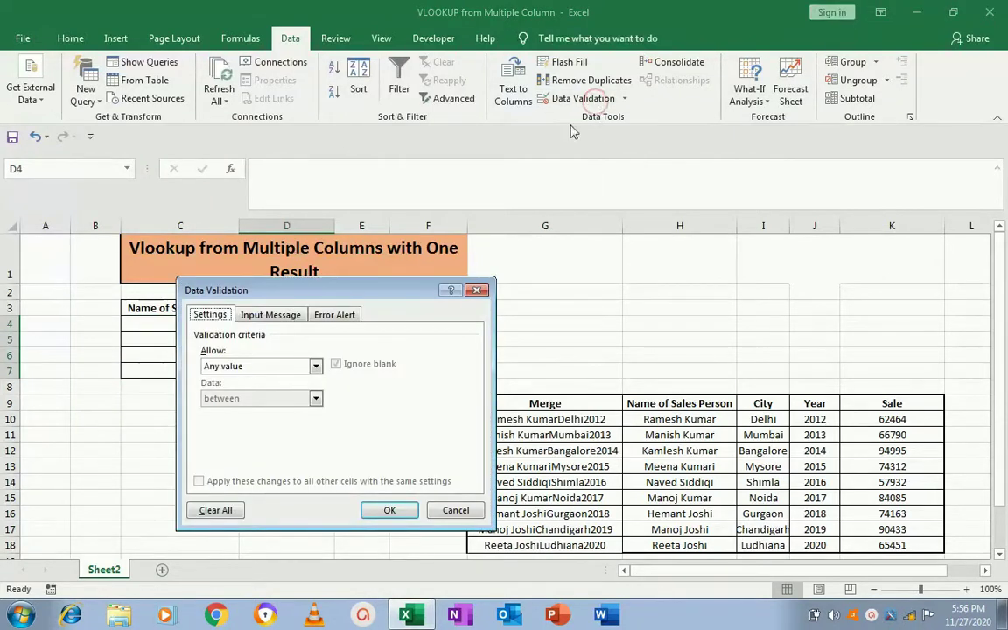
{"action": "left_click", "coordinate": [262, 365]}
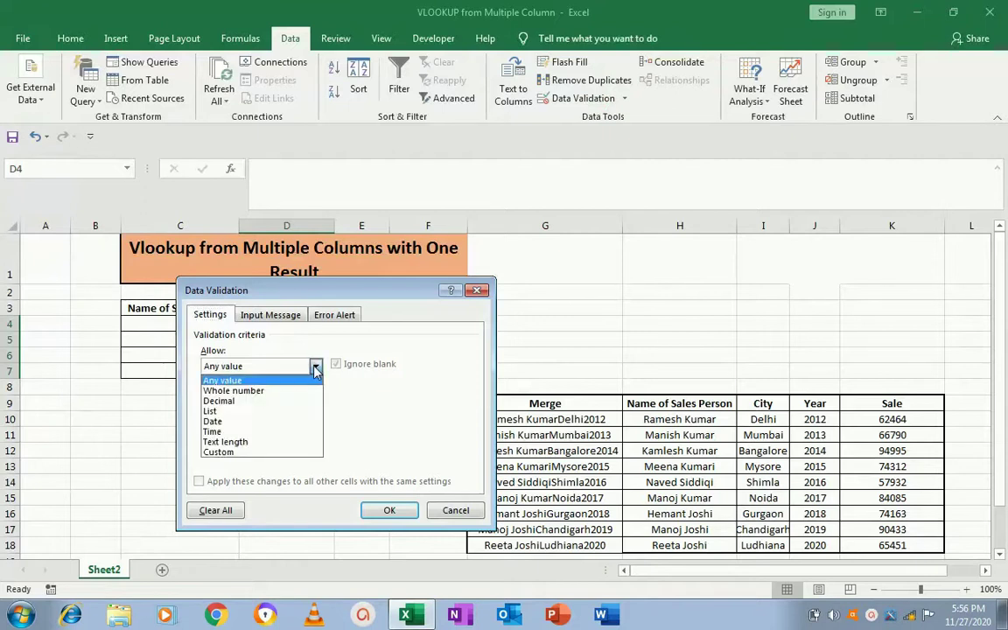
{"action": "left_click", "coordinate": [217, 411]}
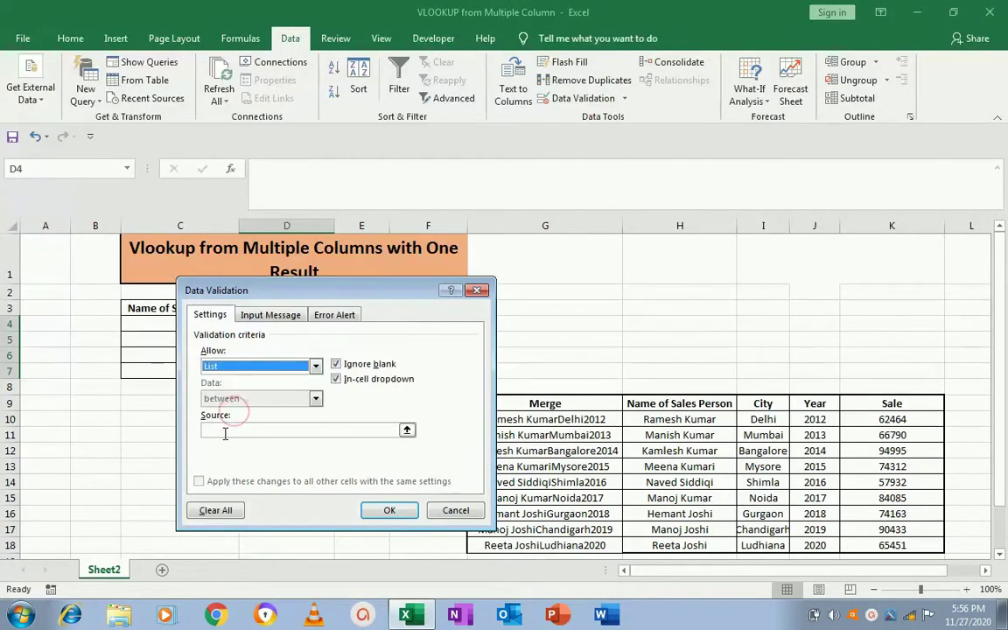
{"action": "left_click", "coordinate": [225, 430]}
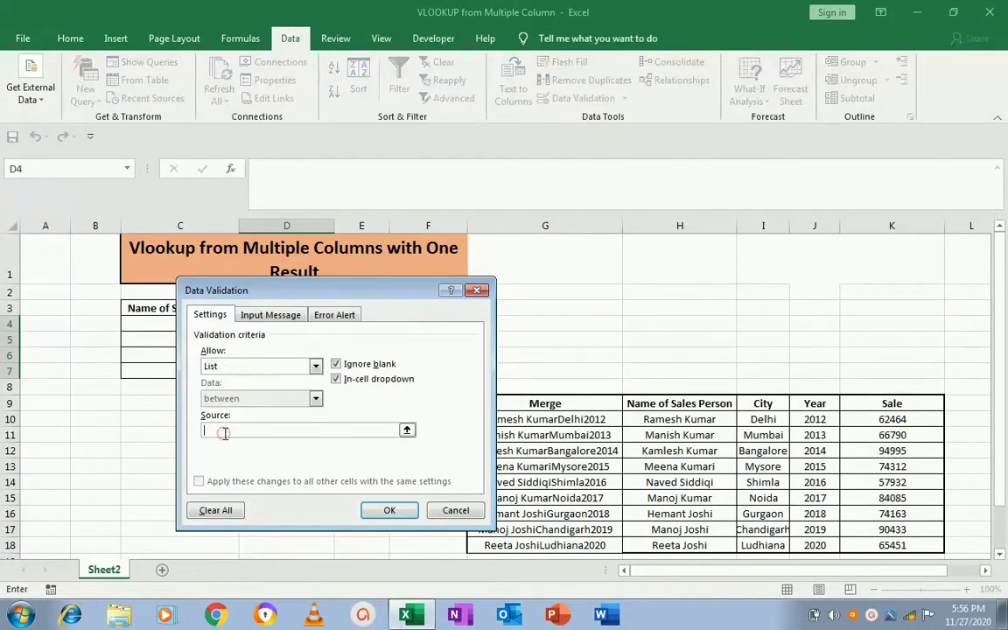
{"action": "left_click", "coordinate": [761, 423]}
{"action": "key", "text": "shift+Down"}
{"action": "key", "text": "shift+Down"}
{"action": "key", "text": "shift+Down"}
{"action": "key", "text": "shift+Down"}
{"action": "key", "text": "shift+Down"}
{"action": "key", "text": "shift+Down"}
{"action": "key", "text": "shift+Down"}
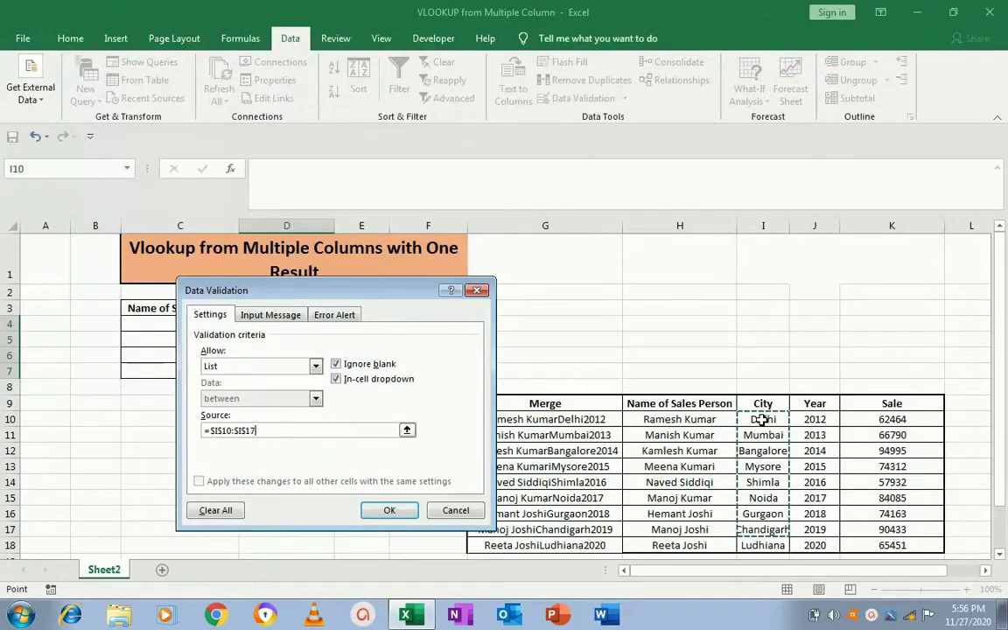
{"action": "key", "text": "shift+Down"}
{"action": "left_click", "coordinate": [391, 512]}
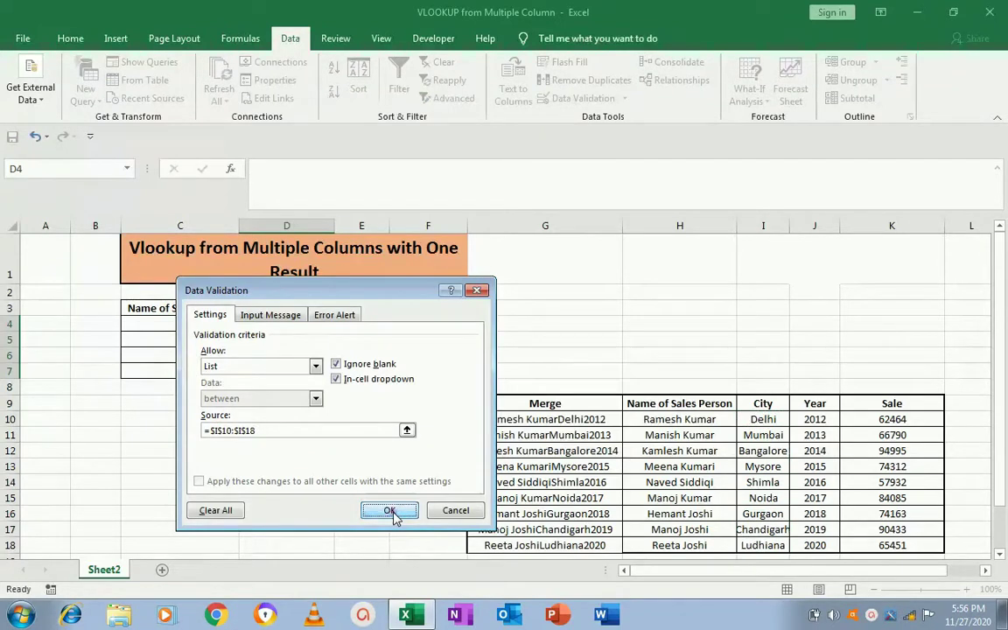
- Add List data validation to the year cells E4:E7 with $J$10:$J$18 as the source
{"action": "left_click", "coordinate": [372, 324]}
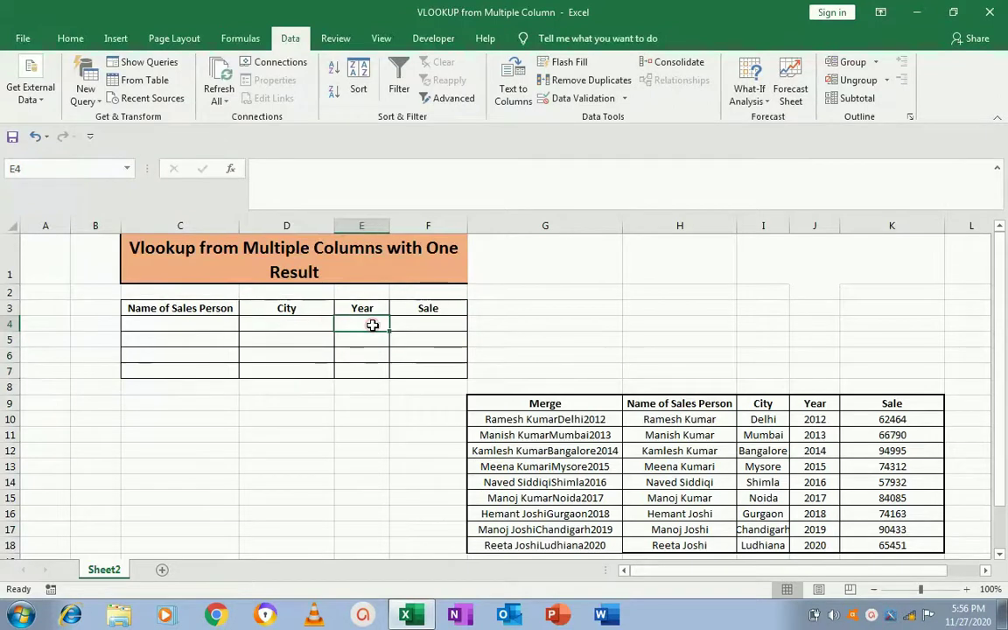
{"action": "key", "text": "shift+Down"}
{"action": "key", "text": "shift+Down"}
{"action": "key", "text": "shift+Down"}
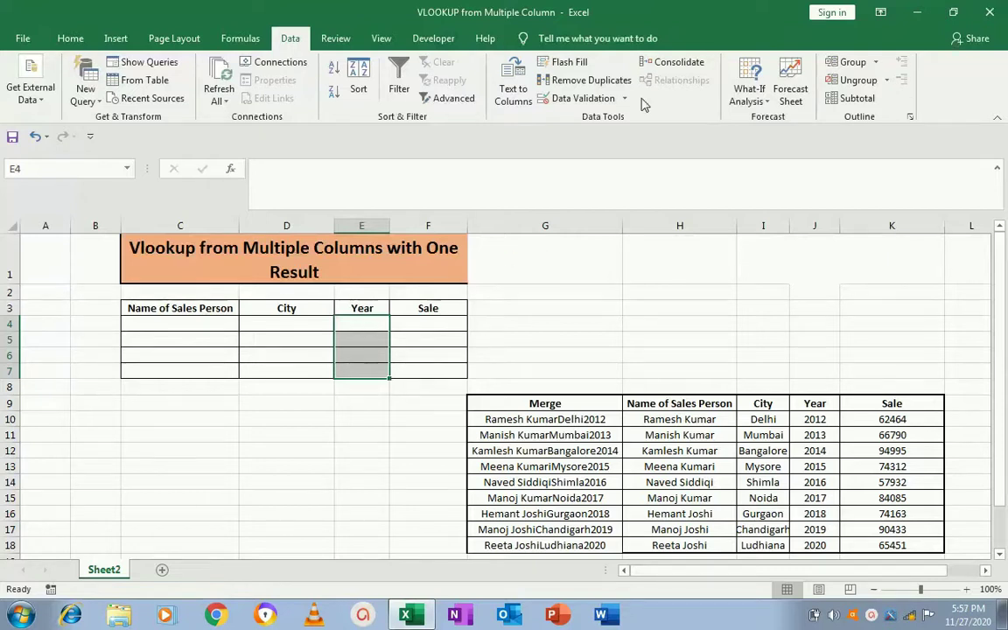
{"action": "left_click", "coordinate": [582, 98]}
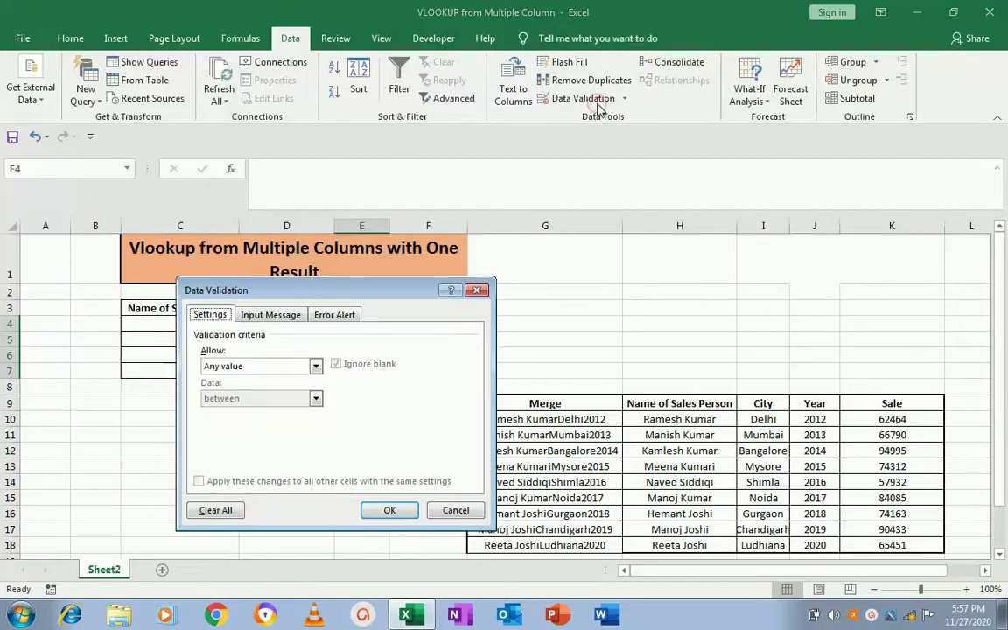
{"action": "left_click", "coordinate": [317, 367]}
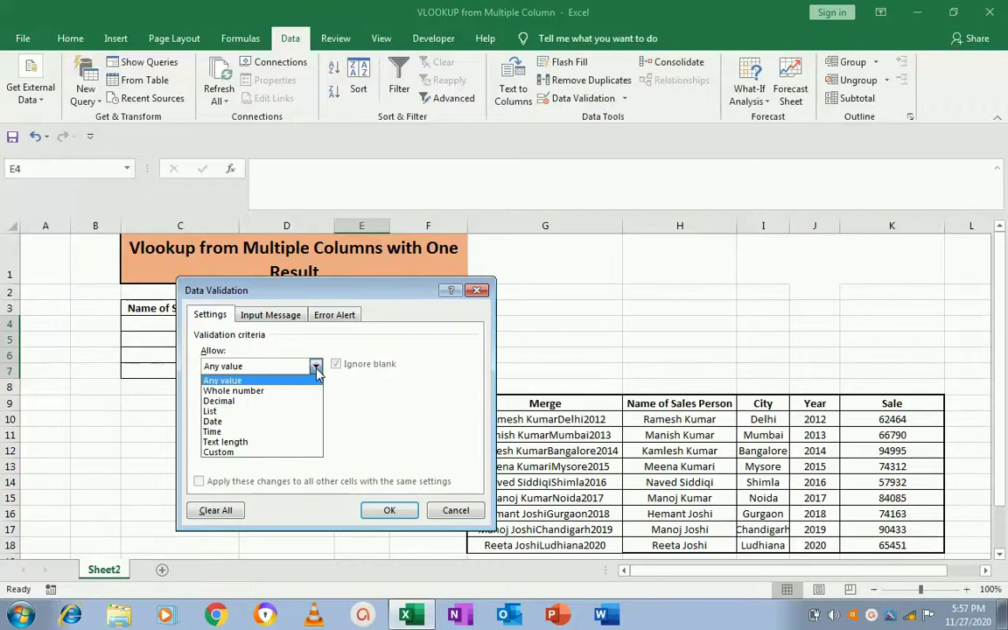
{"action": "left_click", "coordinate": [230, 415]}
{"action": "left_click", "coordinate": [215, 429]}
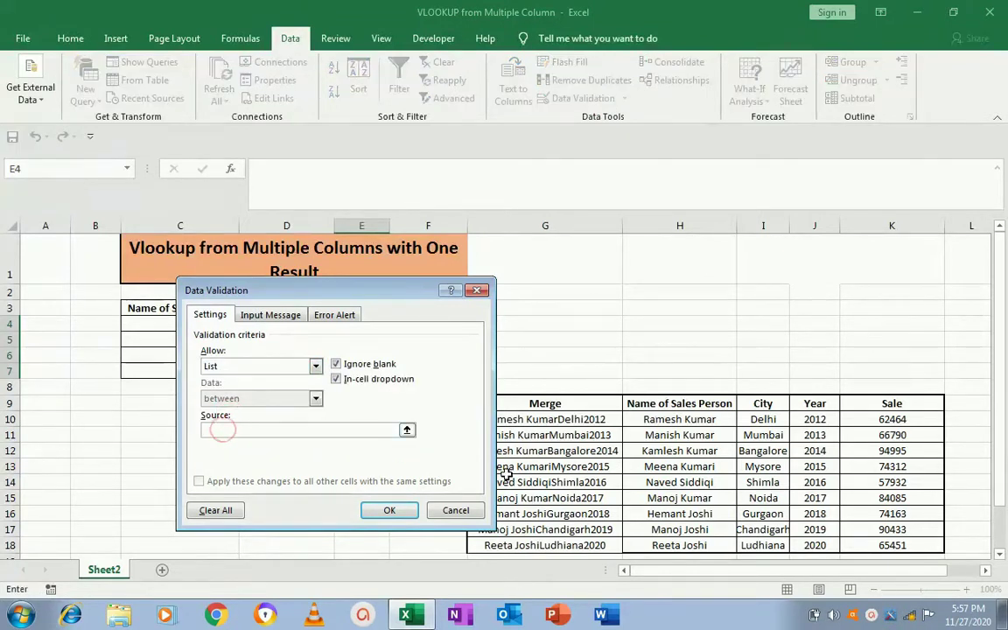
{"action": "left_click_drag", "start_coordinate": [811, 423], "coordinate": [814, 545]}
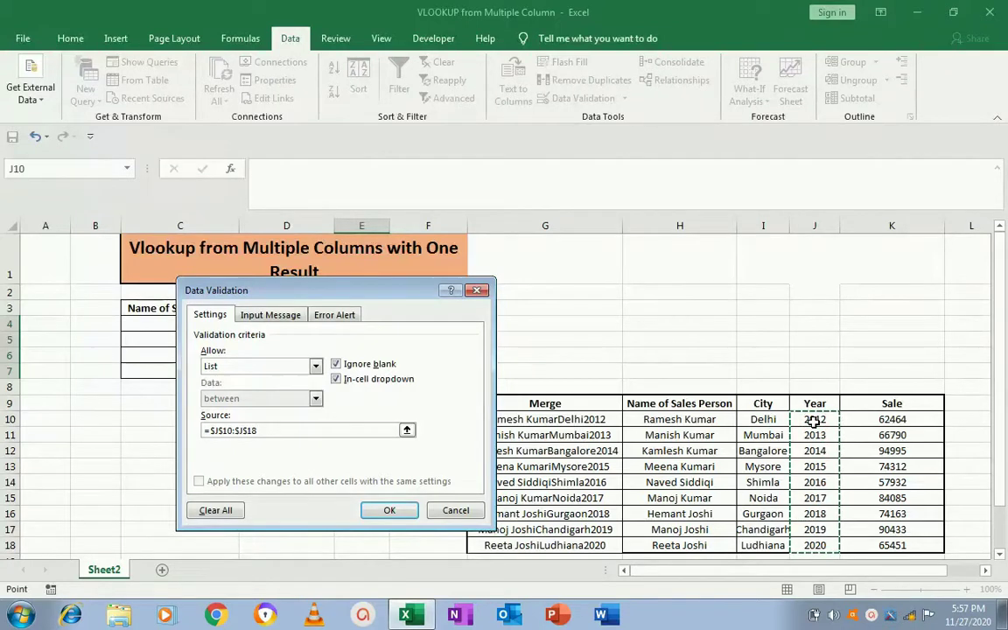
{"action": "left_click", "coordinate": [389, 509]}
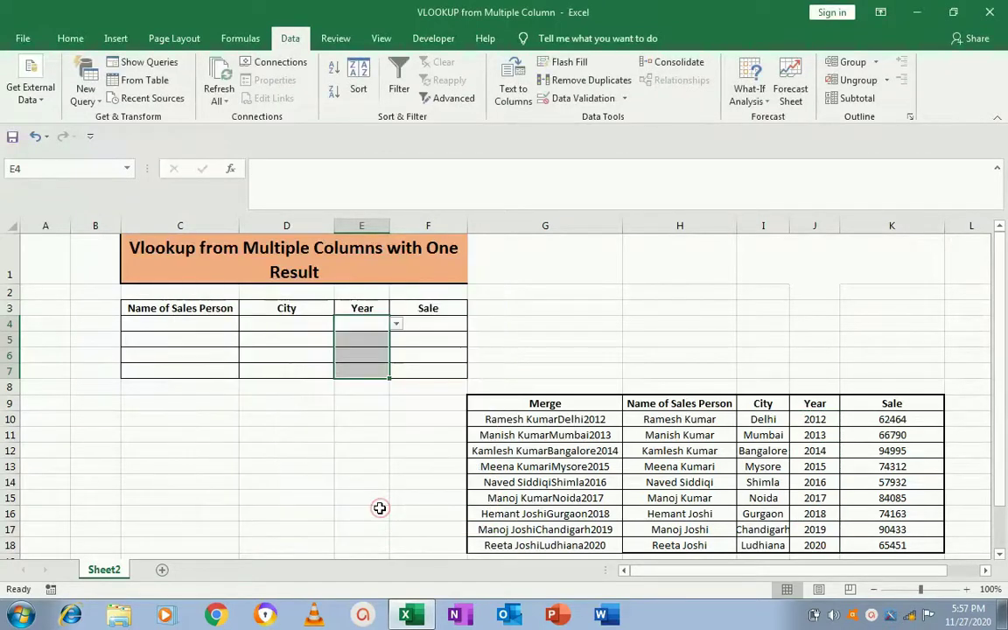
- Check the name drop-down list in C4 and the city drop-down in D4 without choosing an entry
{"action": "key", "text": "Left"}
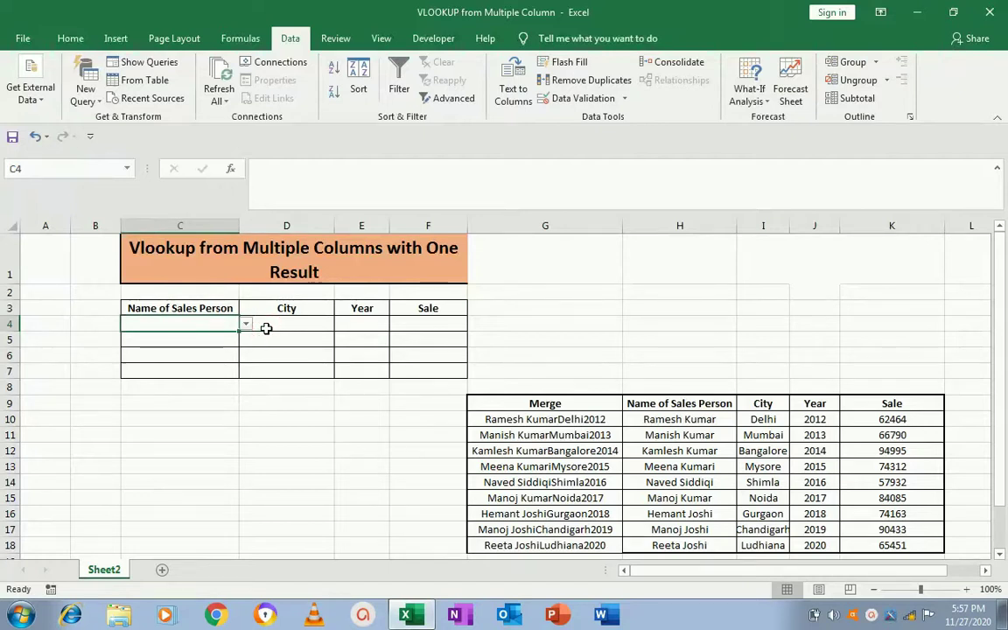
{"action": "left_click", "coordinate": [245, 326]}
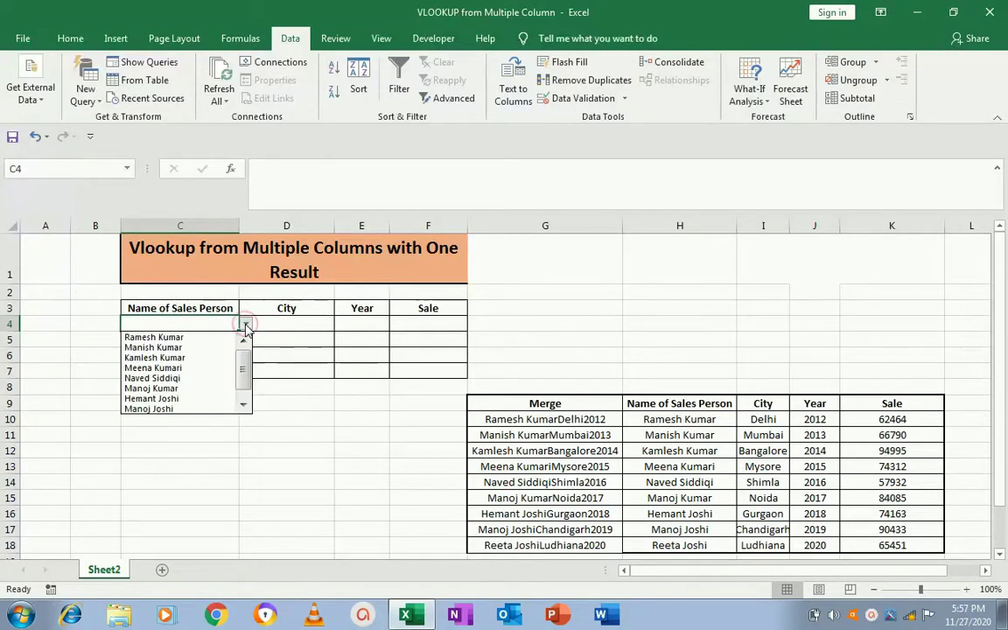
{"action": "left_click", "coordinate": [246, 325]}
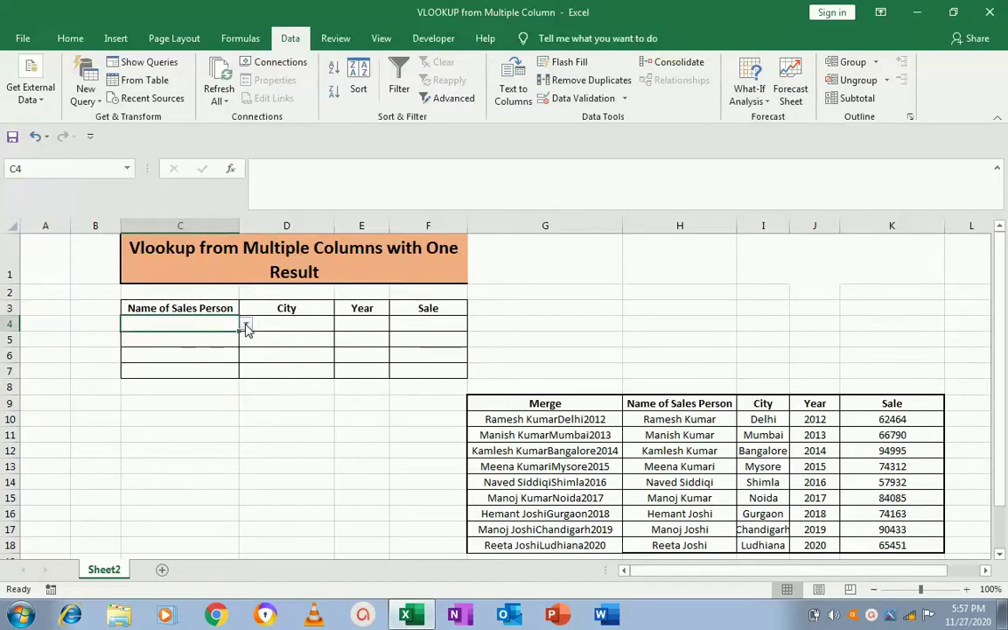
{"action": "left_click", "coordinate": [271, 328]}
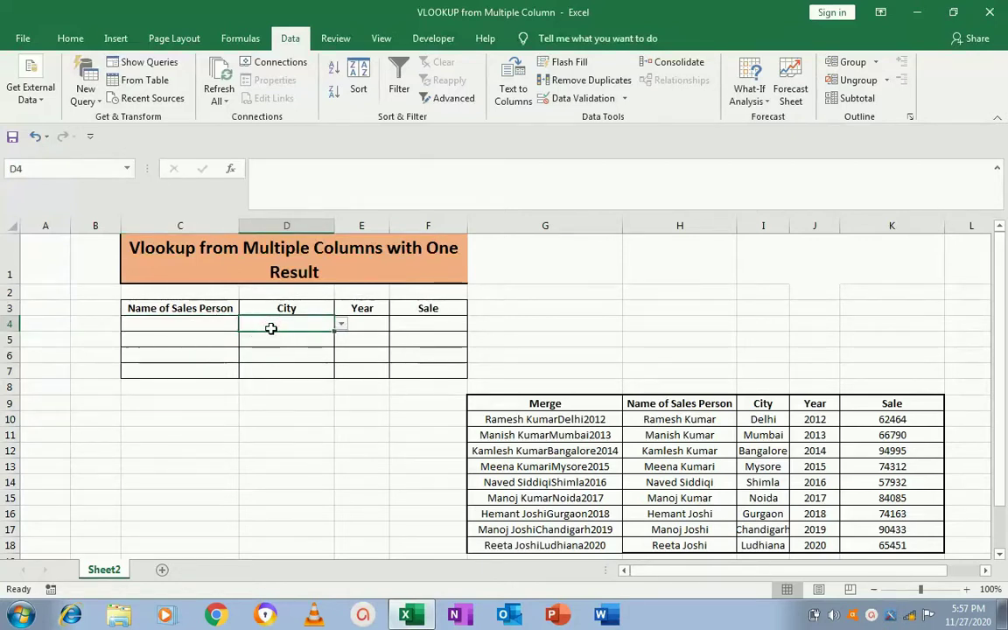
{"action": "key", "text": "Tab"}
{"action": "key", "text": "Tab"}
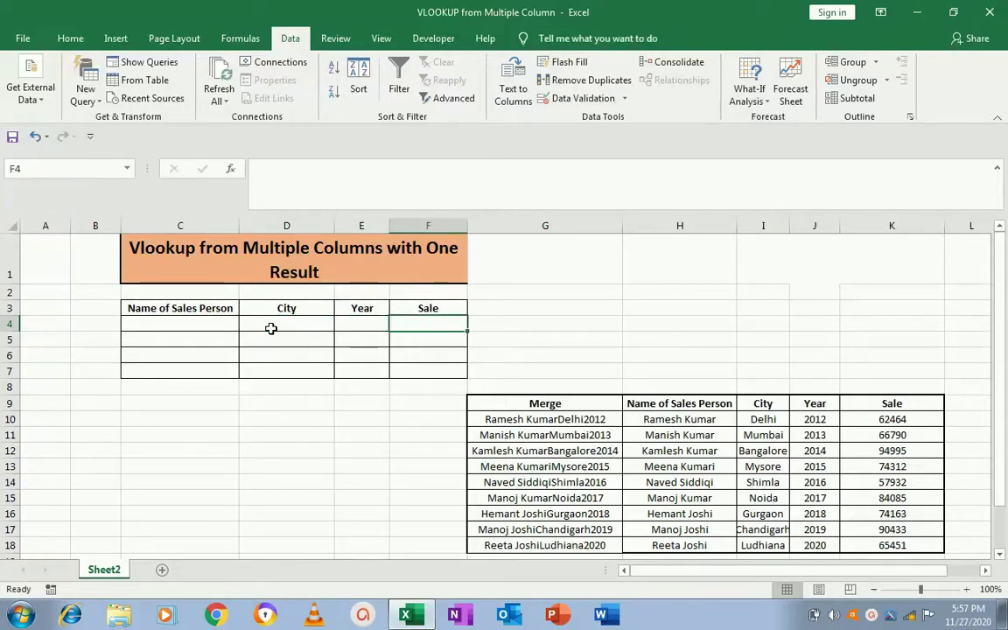
{"action": "type", "text": "=vl"}
{"action": "key", "text": "Tab"}
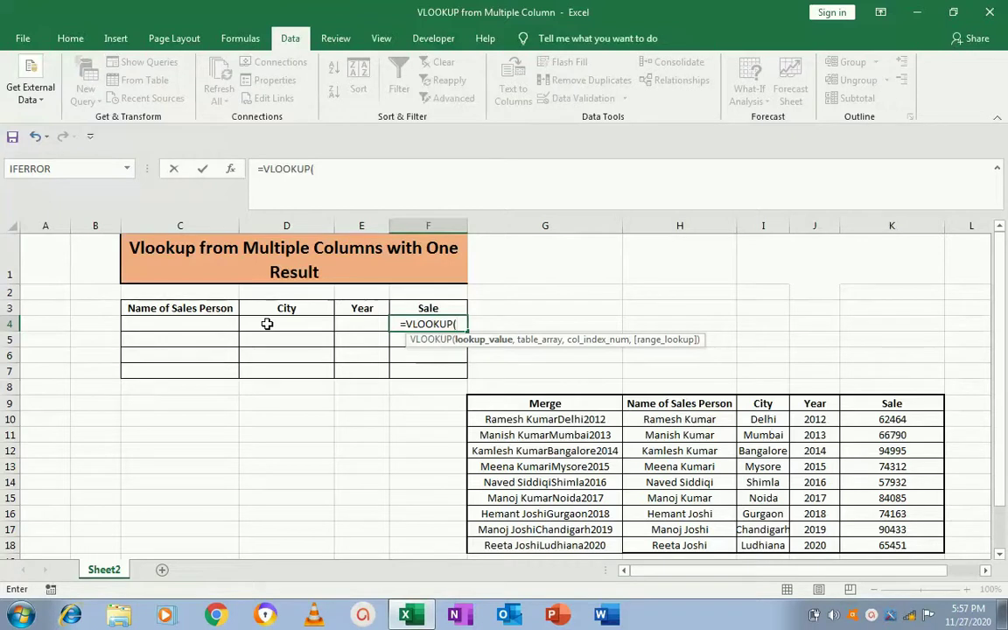
{"action": "left_click", "coordinate": [204, 324]}
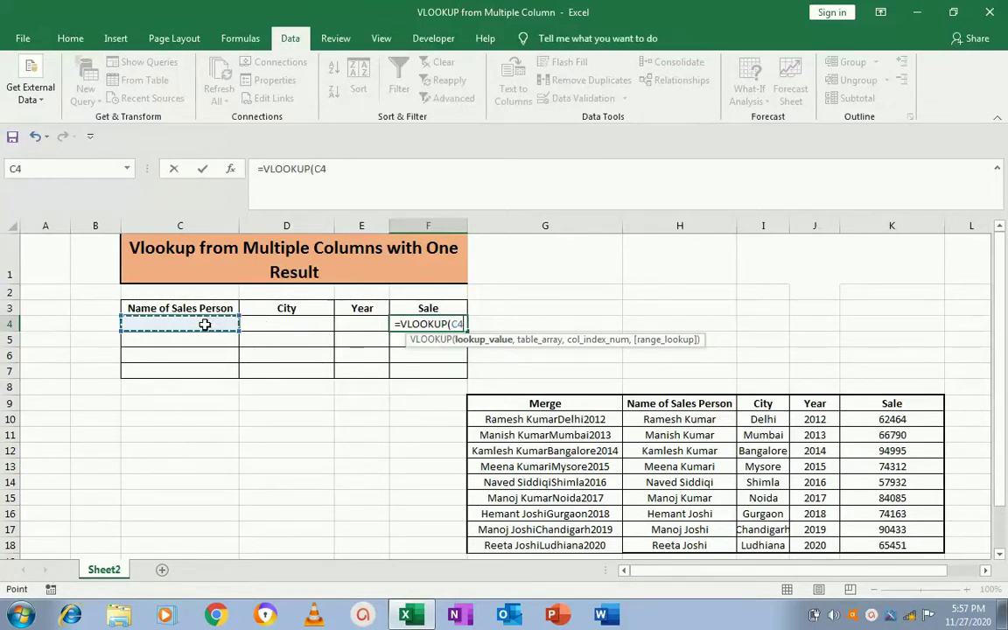
{"action": "type", "text": "&"}
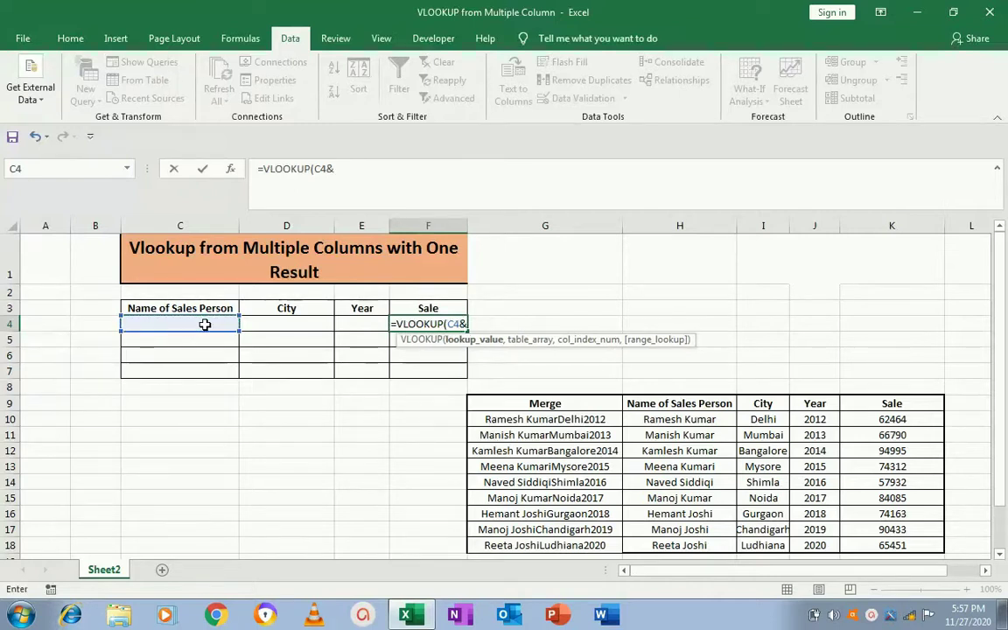
{"action": "type", "text": ","}
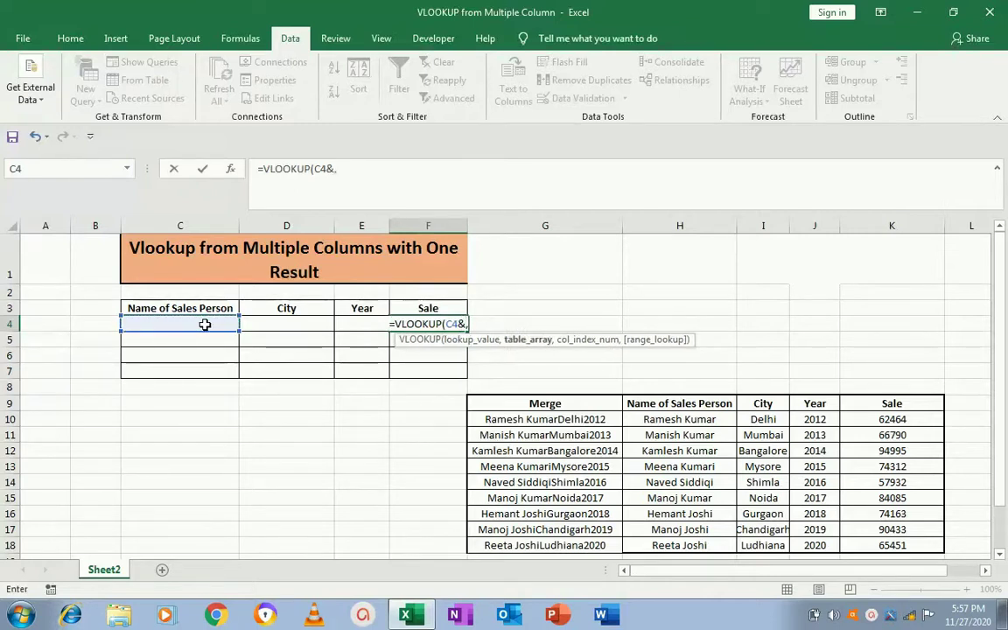
{"action": "left_click", "coordinate": [272, 325]}
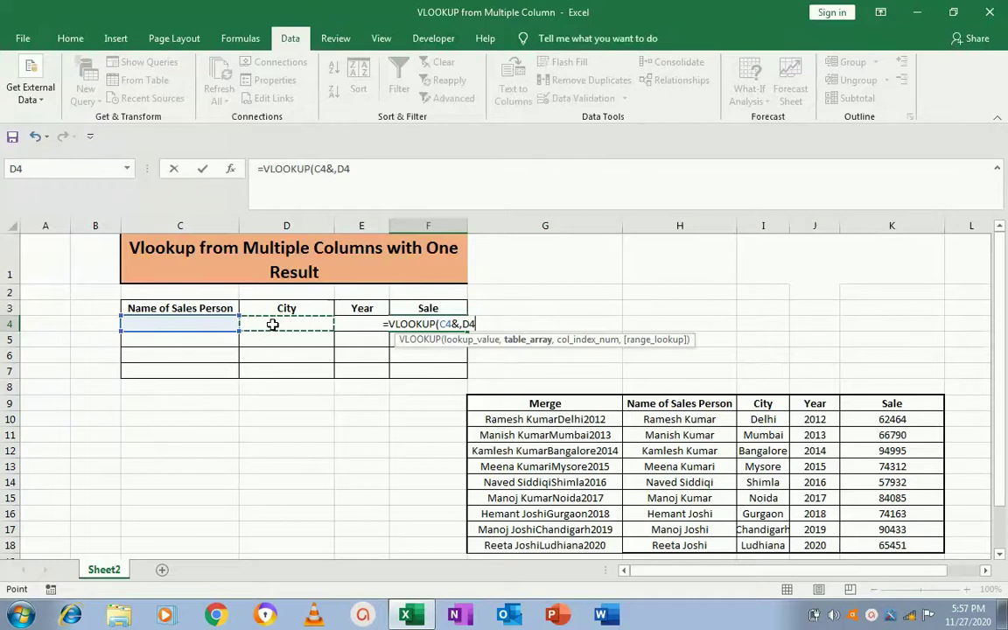
{"action": "type", "text": "&"}
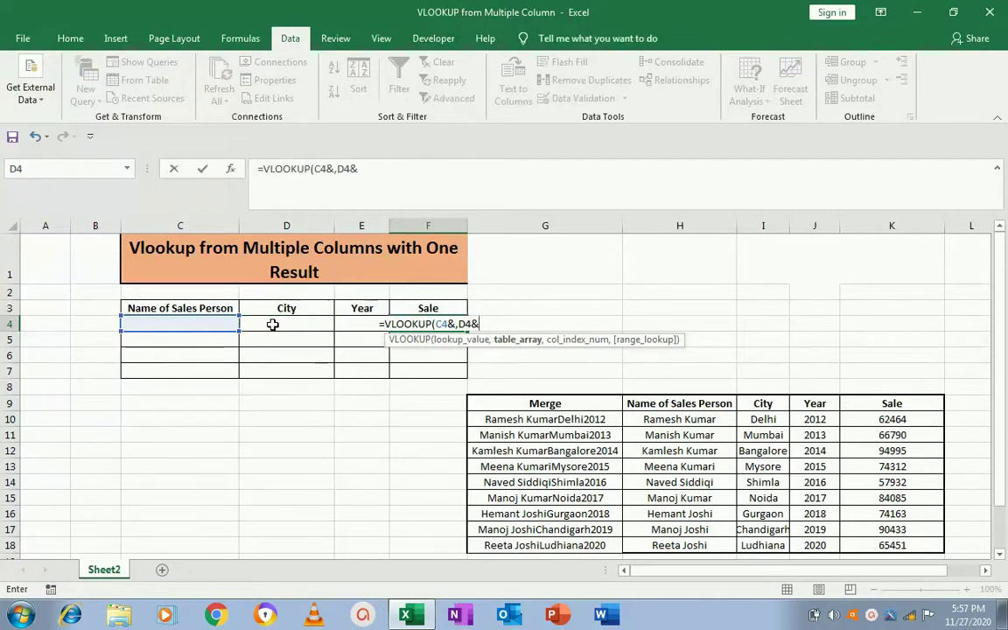
{"action": "type", "text": ","}
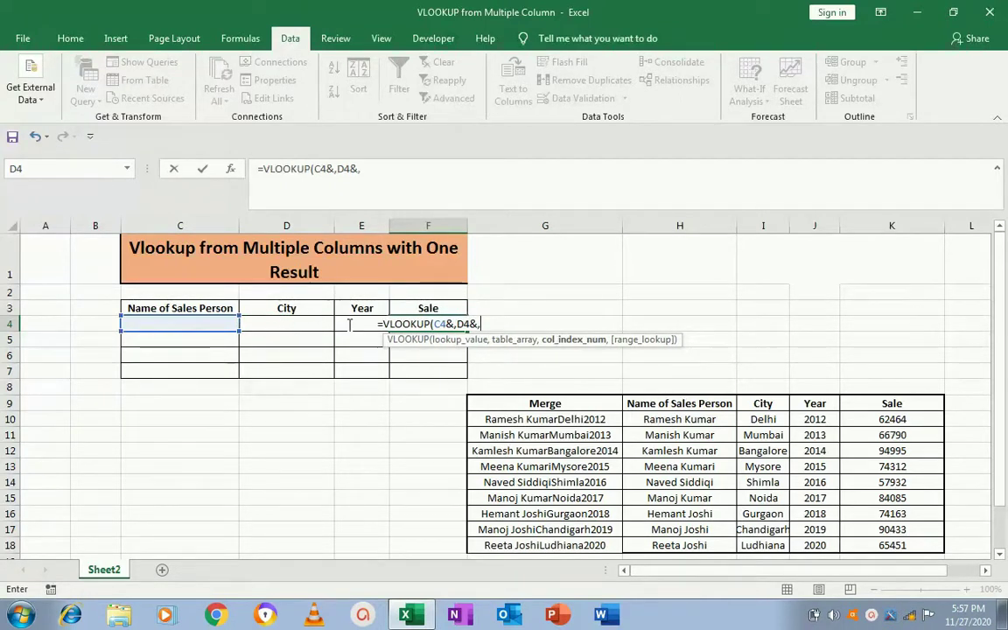
{"action": "left_click", "coordinate": [306, 321]}
{"action": "key", "text": "Right"}
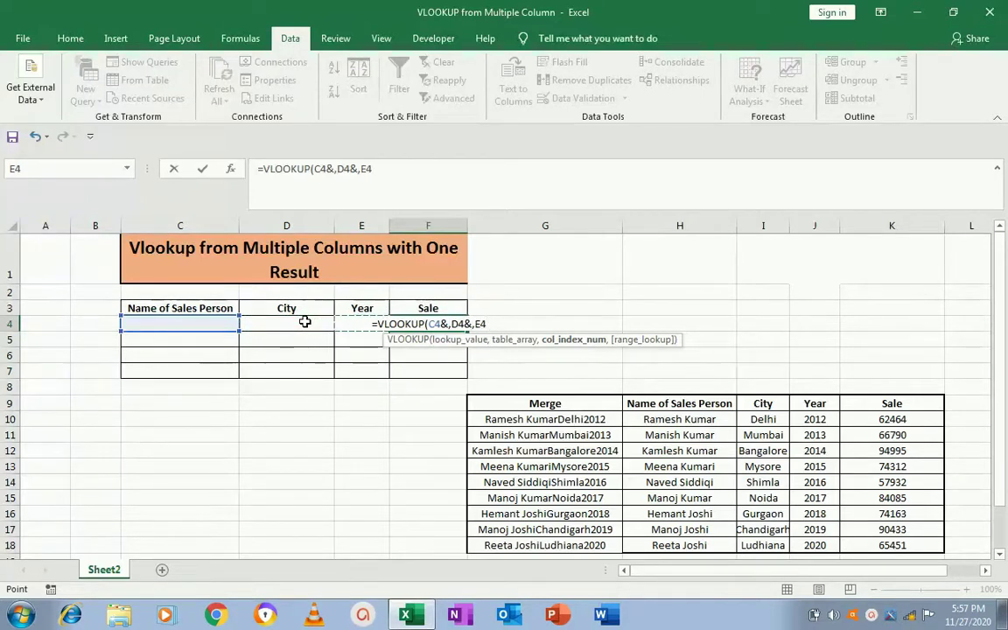
{"action": "key", "text": "BackSpace"}
{"action": "key", "text": "BackSpace"}
{"action": "key", "text": "BackSpace"}
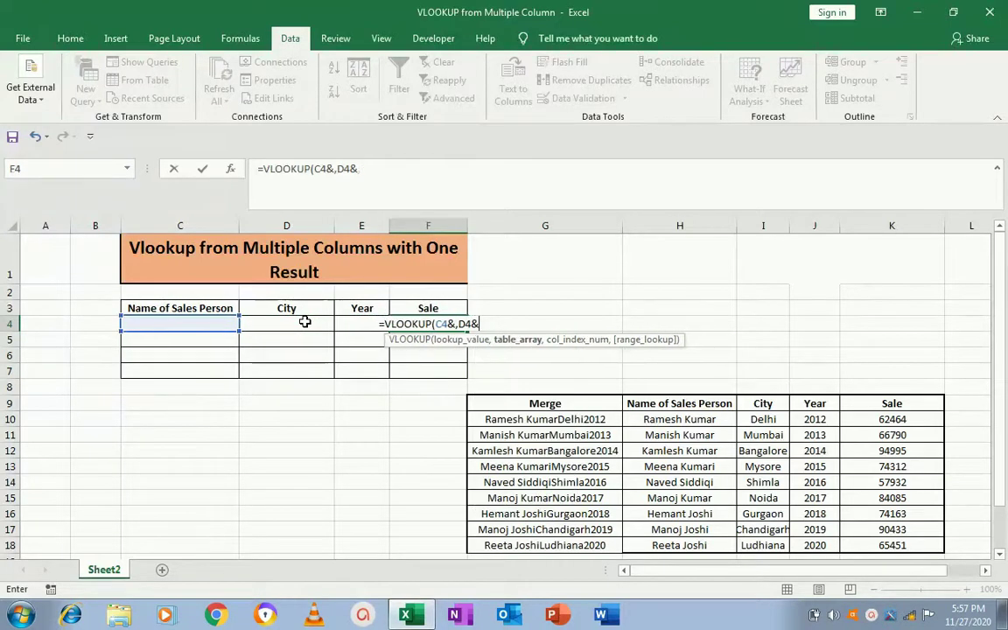
{"action": "key", "text": "BackSpace"}
{"action": "key", "text": "BackSpace"}
{"action": "key", "text": "BackSpace"}
{"action": "key", "text": "BackSpace"}
{"action": "key", "text": "BackSpace"}
{"action": "key", "text": "BackSpace"}
{"action": "key", "text": "BackSpace"}
{"action": "key", "text": "BackSpace"}
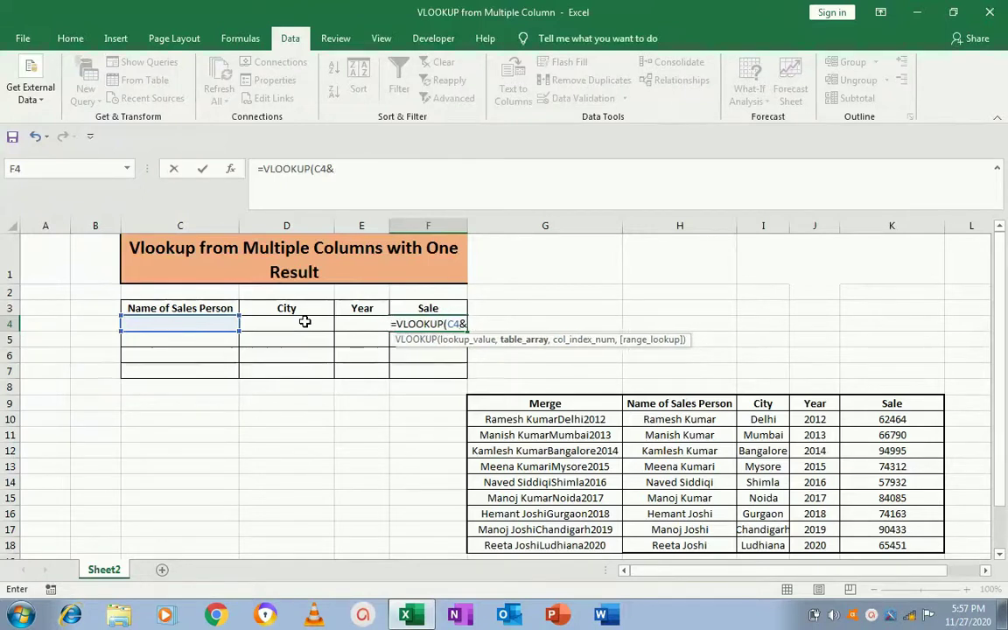
{"action": "key", "text": "BackSpace"}
{"action": "key", "text": "Escape"}
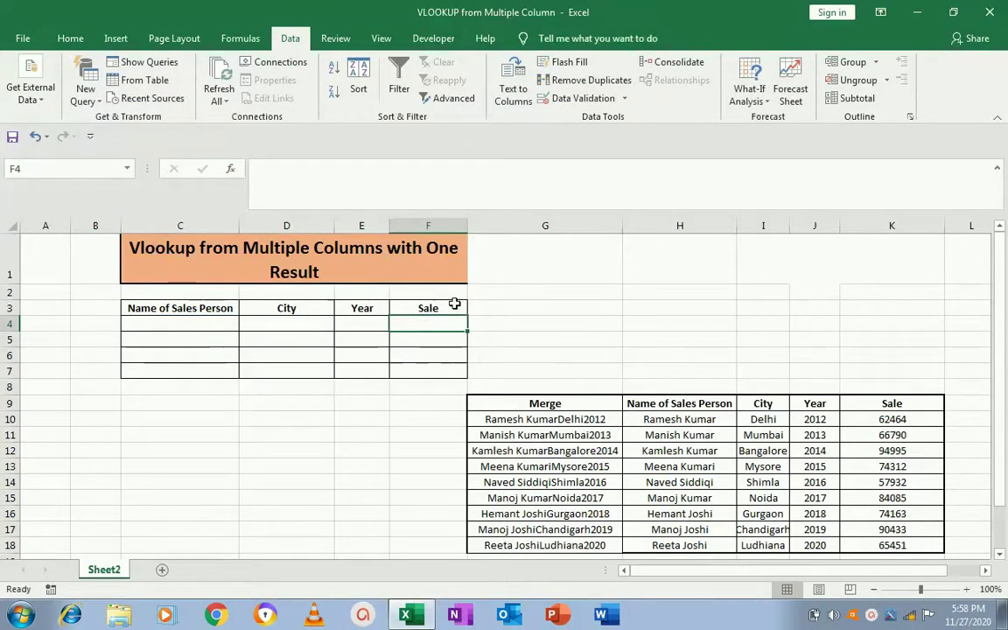
- Start a VLOOKUP formula in F4 with the joined name, city and year cells C4&D4&E4 as the lookup value
{"action": "type", "text": "=v"}
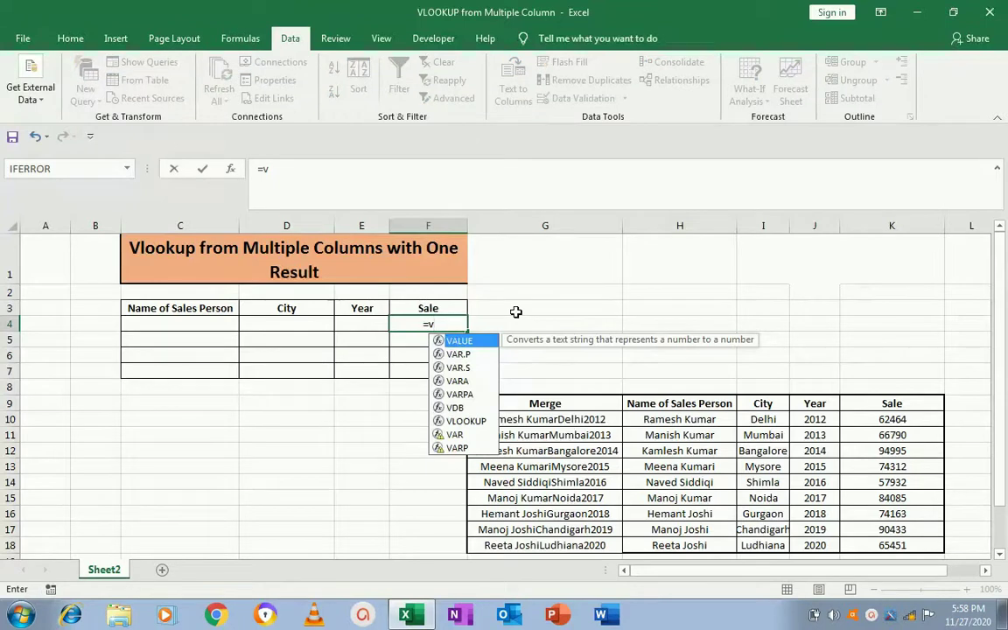
{"action": "type", "text": "lo"}
{"action": "key", "text": "Tab"}
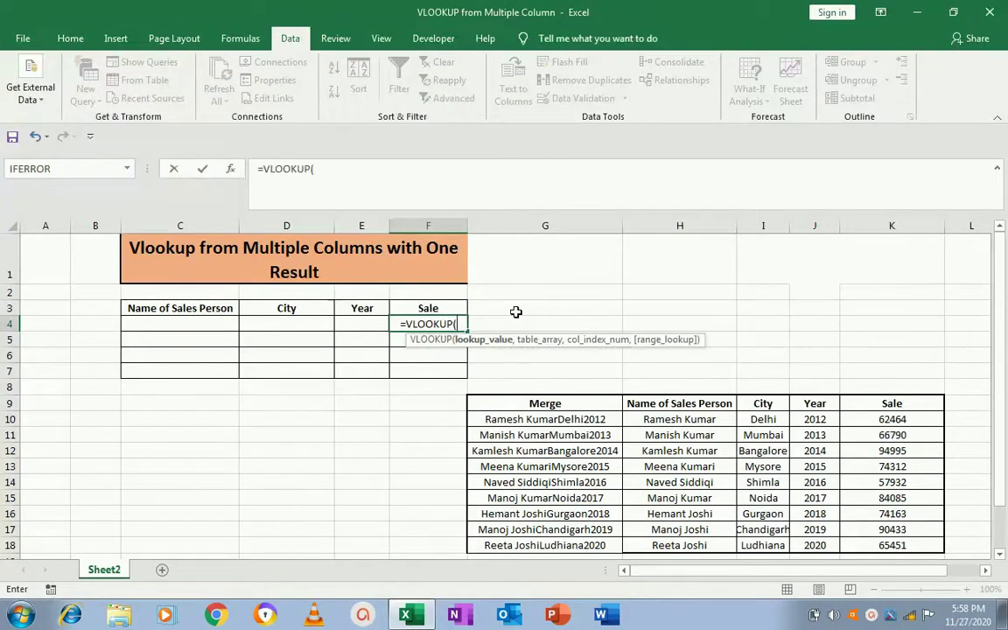
{"action": "left_click", "coordinate": [185, 324]}
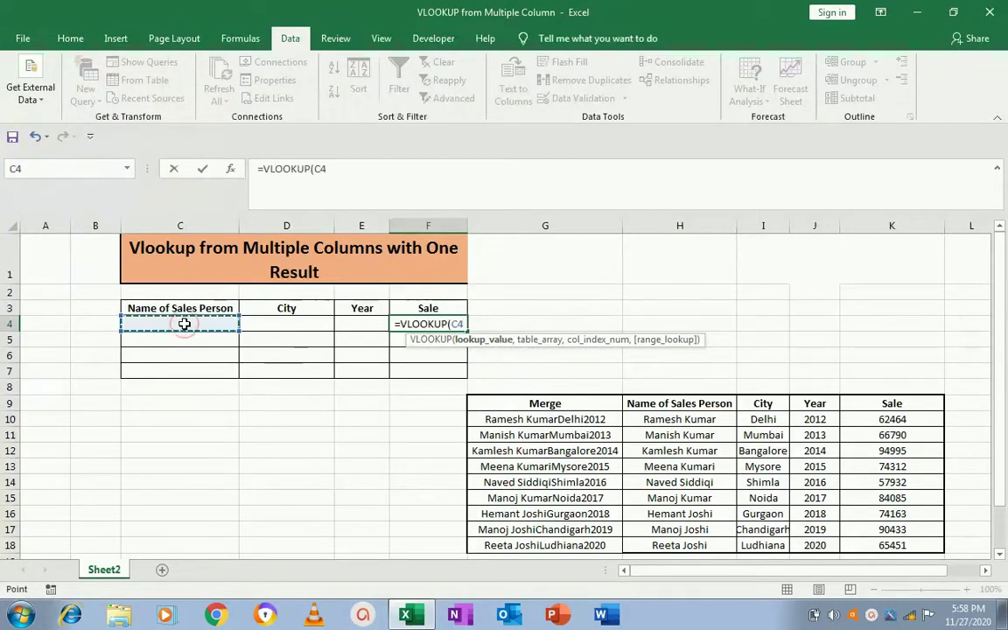
{"action": "type", "text": "&"}
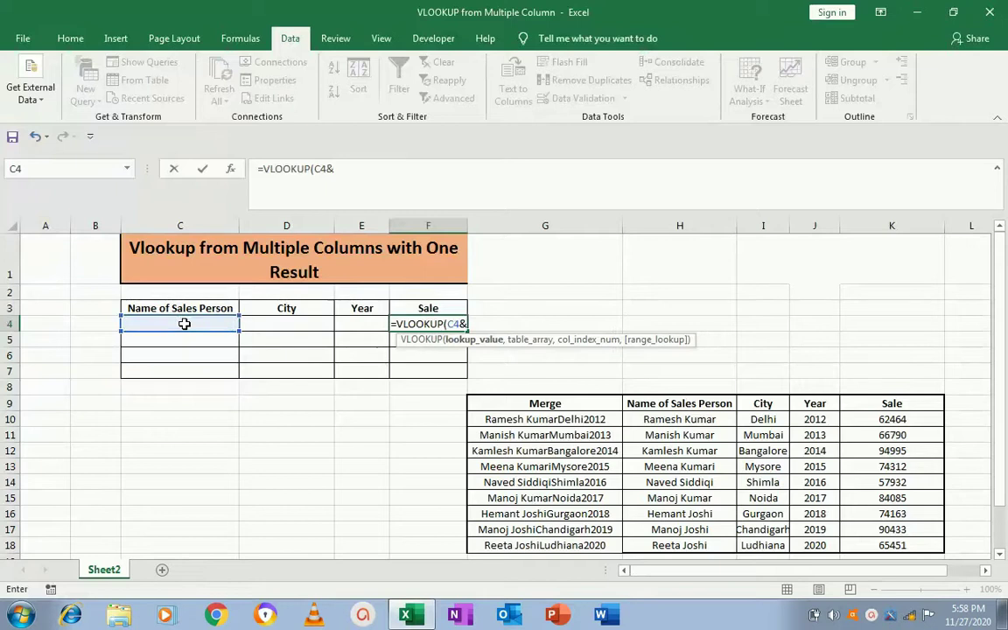
{"action": "left_click", "coordinate": [258, 323]}
{"action": "type", "text": "&"}
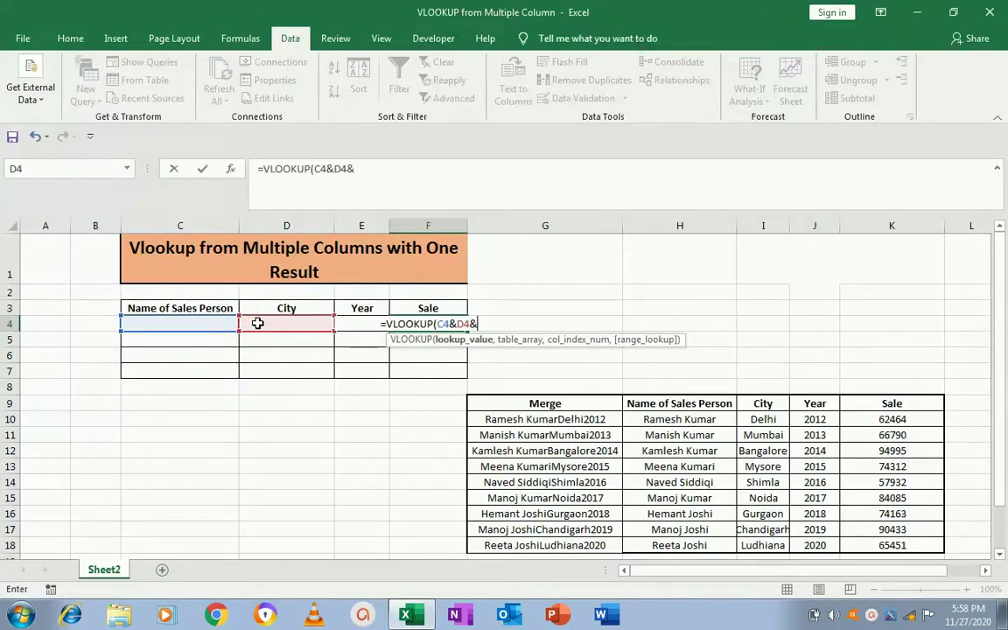
{"action": "left_click", "coordinate": [304, 339]}
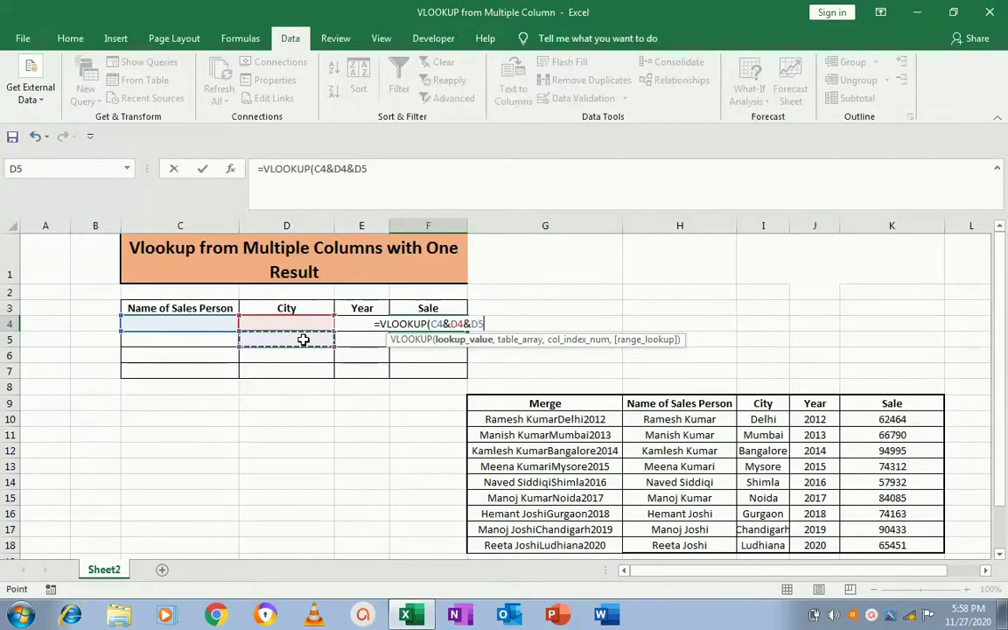
{"action": "key", "text": "Right"}
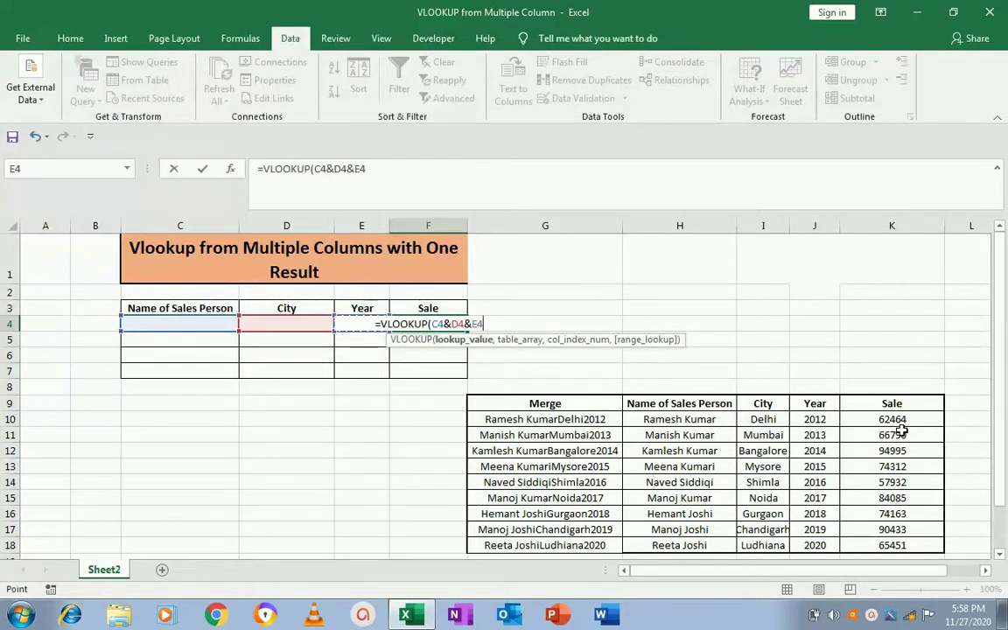
{"action": "type", "text": ","}
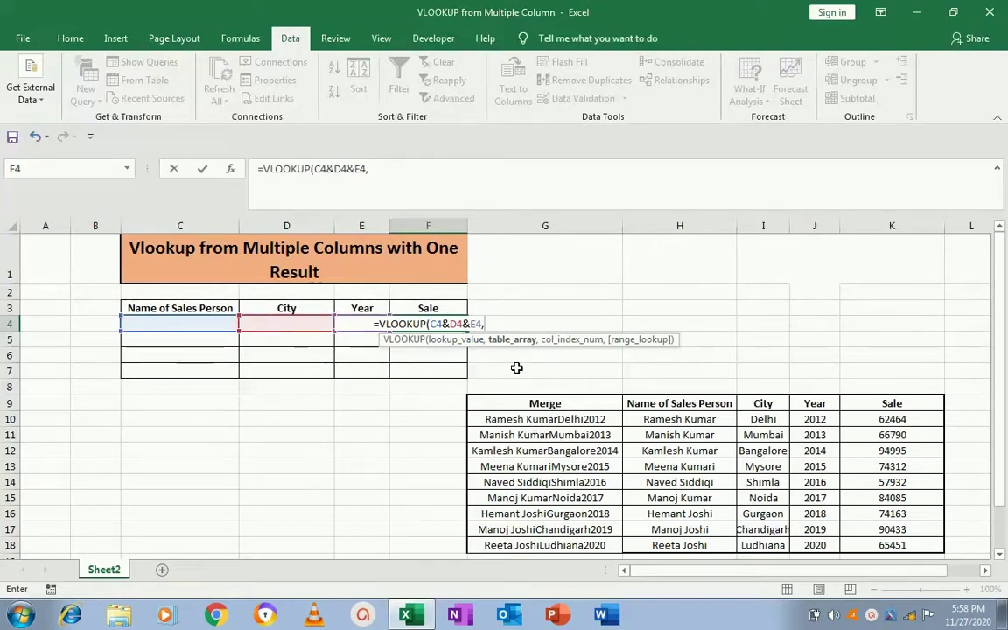
- Set the VLOOKUP's table array to the whole source table, headers included, G9:K18
{"action": "left_click", "coordinate": [496, 402]}
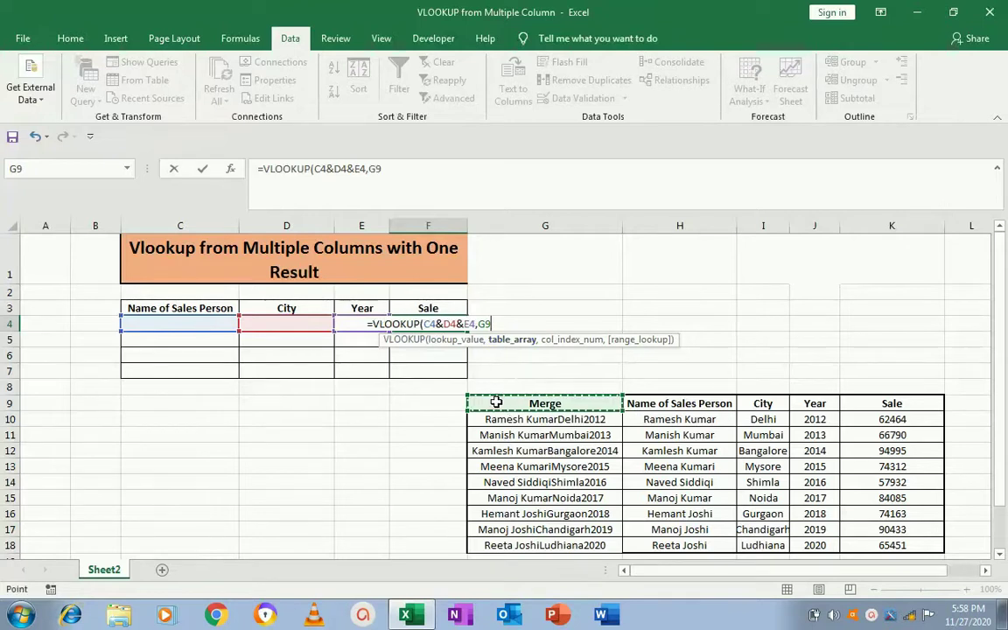
{"action": "key", "text": "shift+Right"}
{"action": "key", "text": "shift+Right"}
{"action": "key", "text": "shift+Right"}
{"action": "key", "text": "shift+Right"}
{"action": "key", "text": "shift+Right"}
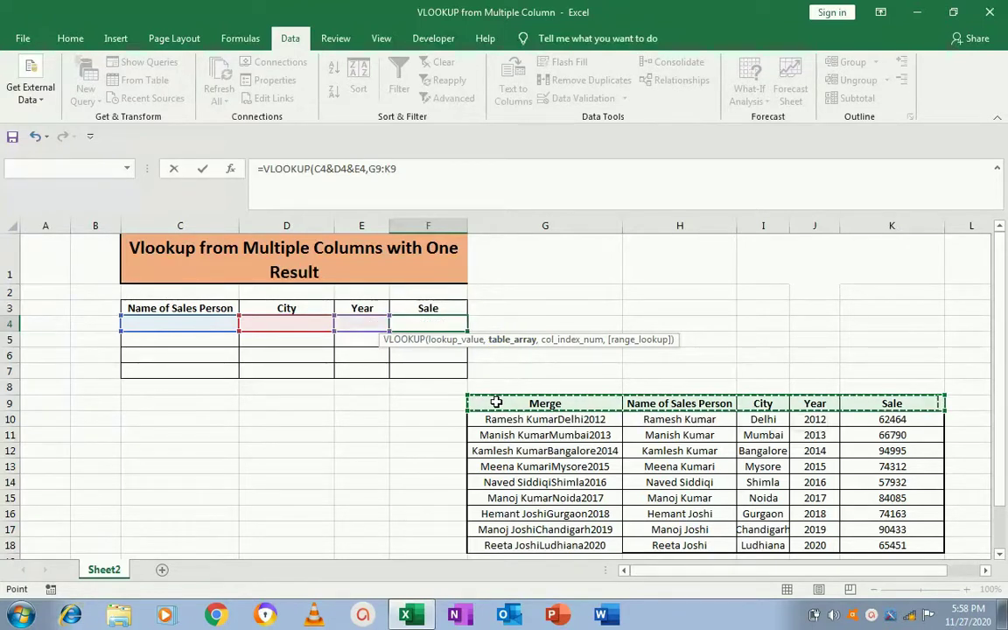
{"action": "key", "text": "shift+Left"}
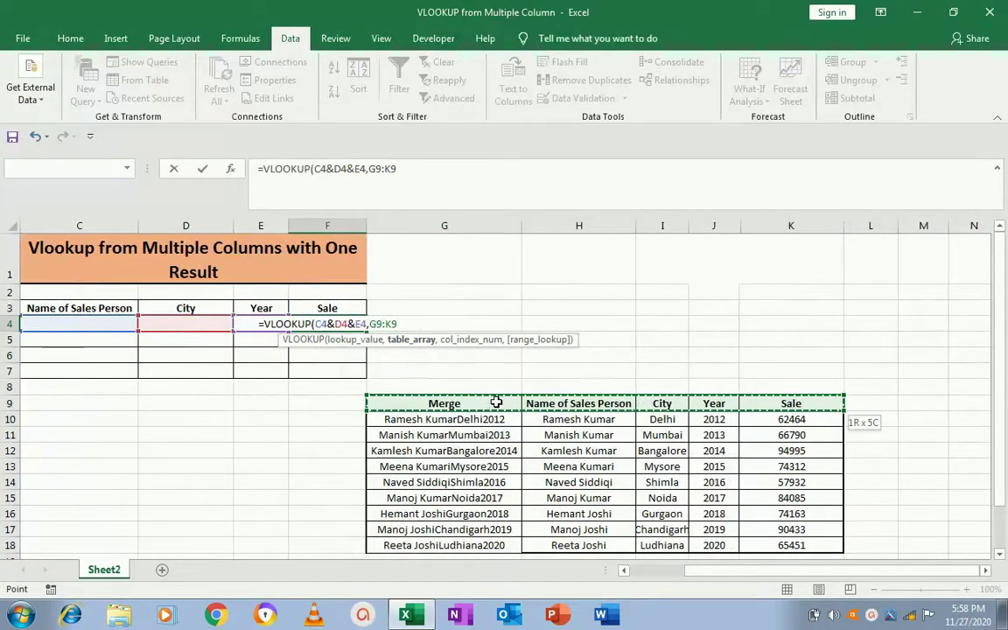
{"action": "key", "text": "shift+Down"}
{"action": "key", "text": "shift+Down"}
{"action": "key", "text": "shift+Down"}
{"action": "key", "text": "shift+Down"}
{"action": "key", "text": "shift+Down"}
{"action": "key", "text": "shift+Down"}
{"action": "key", "text": "shift+Down"}
{"action": "key", "text": "shift+Down"}
{"action": "key", "text": "shift+Down"}
{"action": "key", "text": "shift+Down"}
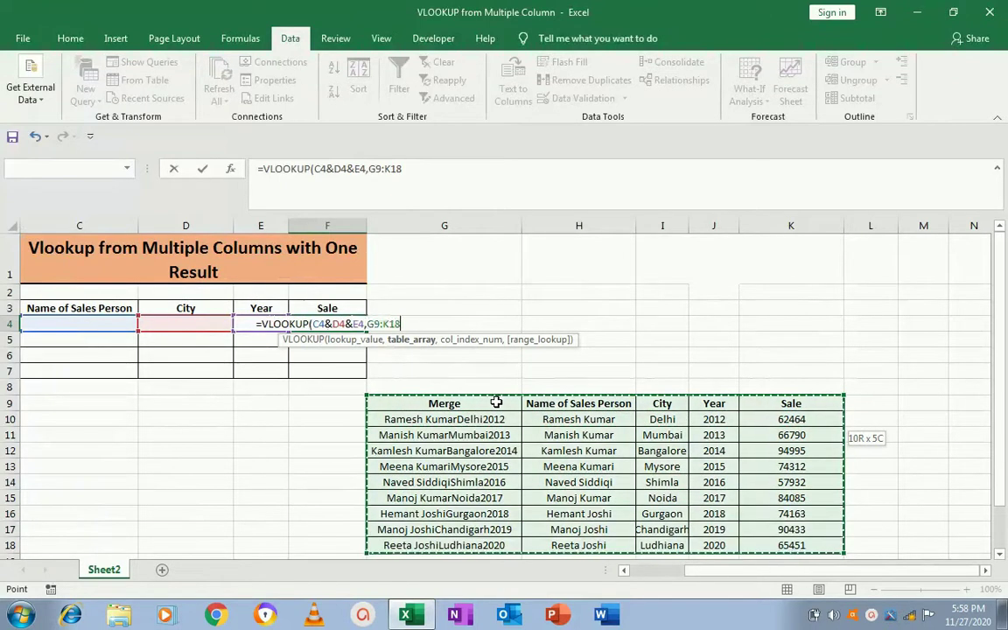
{"action": "key", "text": "shift+Up"}
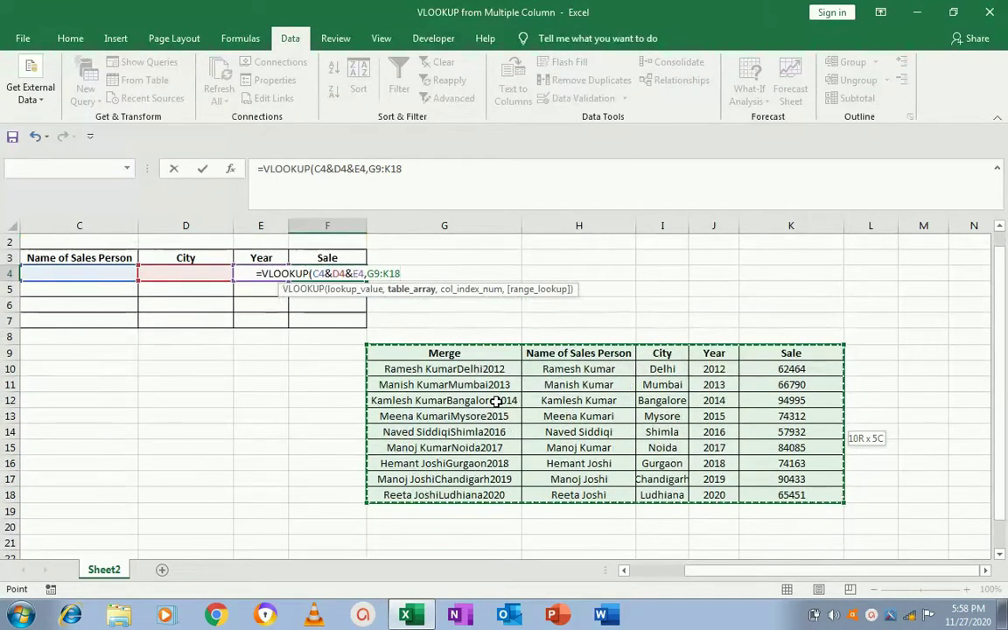
{"action": "type", "text": ","}
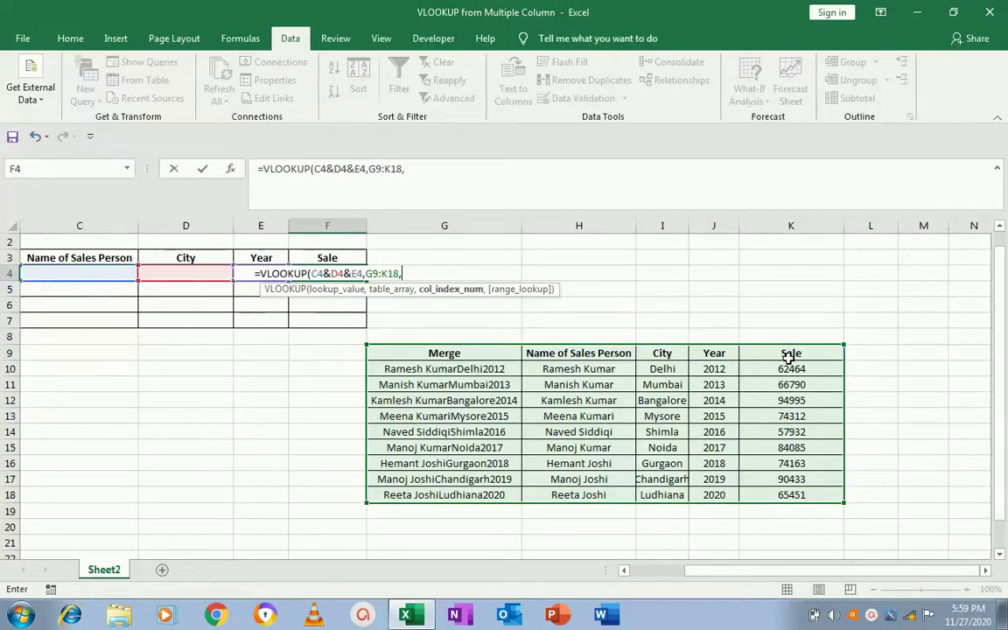
- Finish the VLOOKUP with column index 4 and exact match 0, and enter the formula in F4
{"action": "type", "text": "4,"}
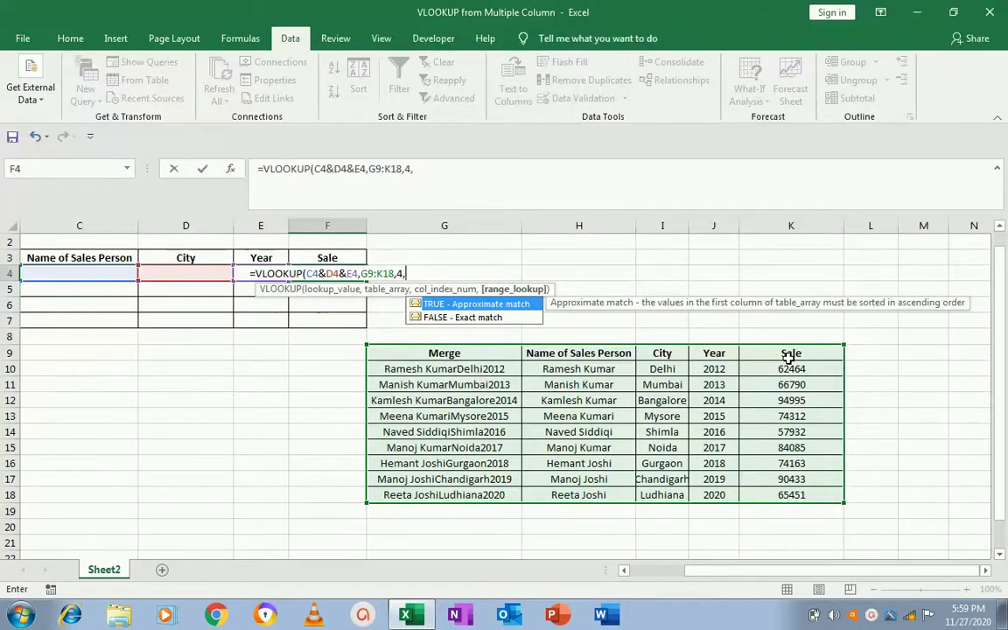
{"action": "type", "text": "0"}
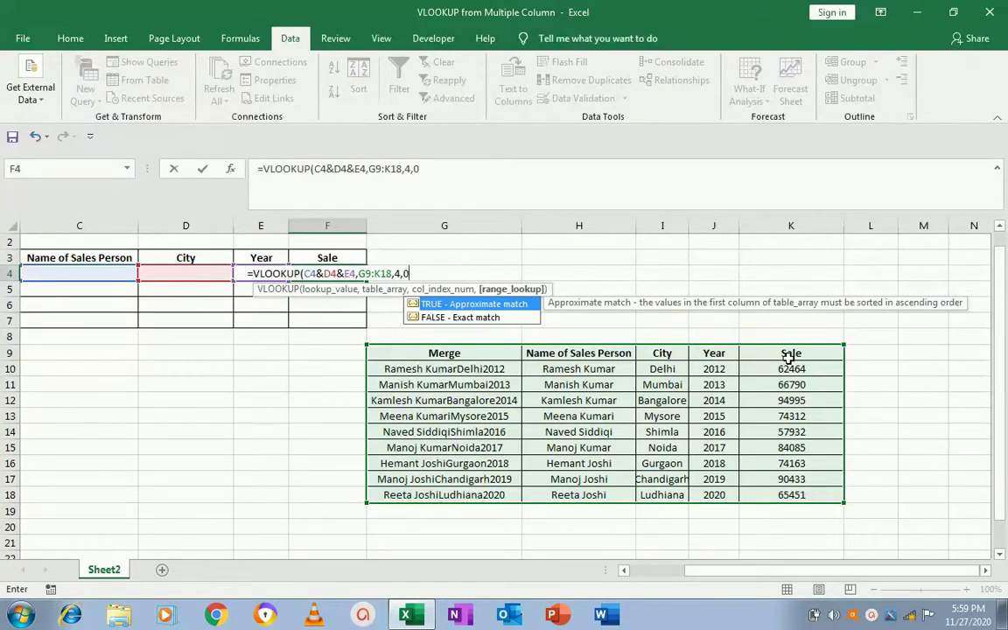
{"action": "type", "text": ")"}
{"action": "key", "text": "ctrl+Return"}
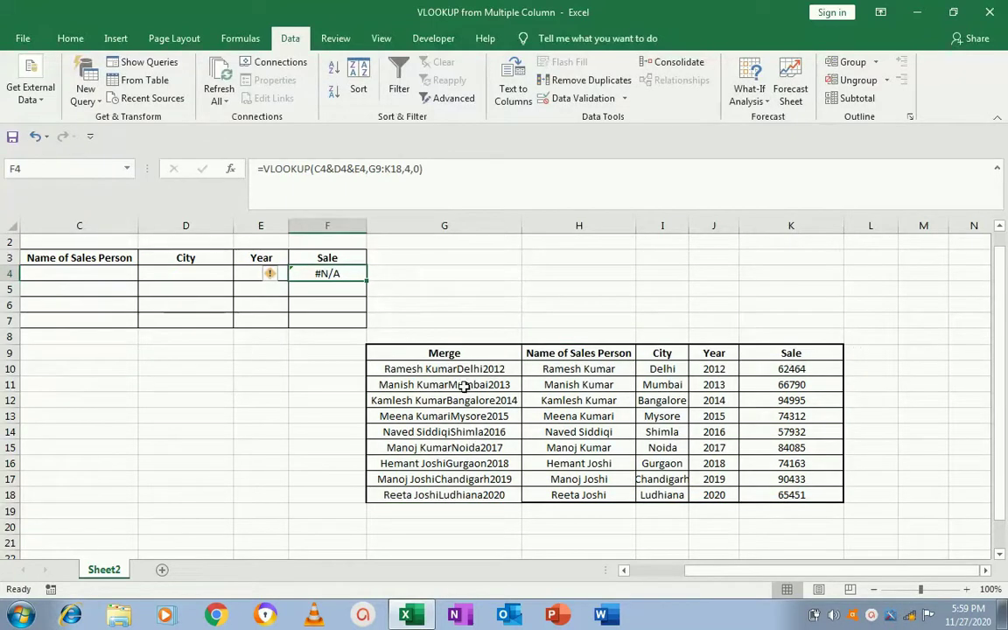
- Wrap the VLOOKUP formula in F4 with an opening IFERROR function placed in front of it
{"action": "left_click", "coordinate": [111, 276]}
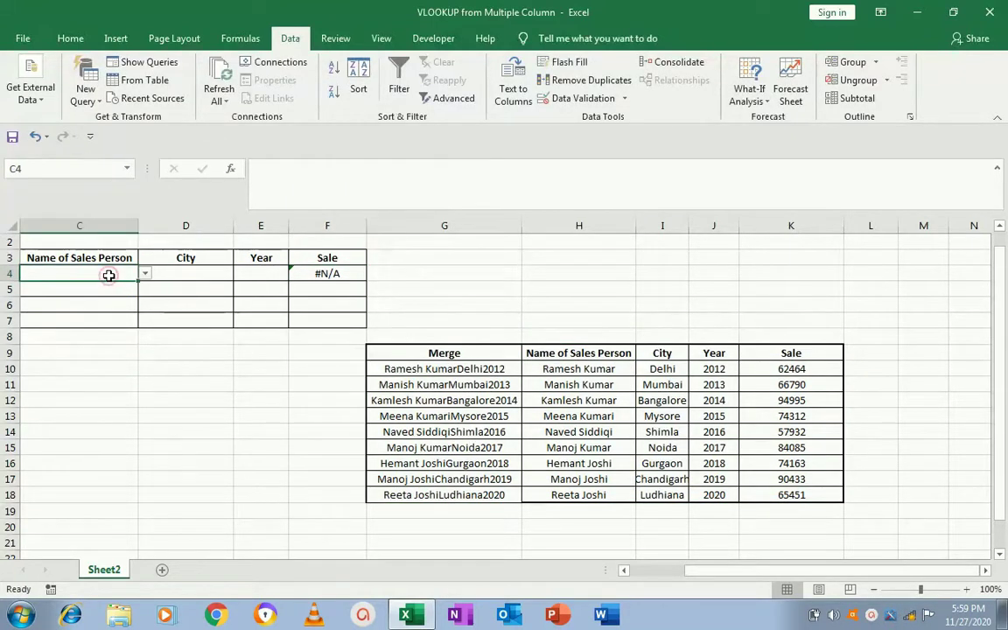
{"action": "key", "text": "Right"}
{"action": "key", "text": "Right"}
{"action": "key", "text": "Right"}
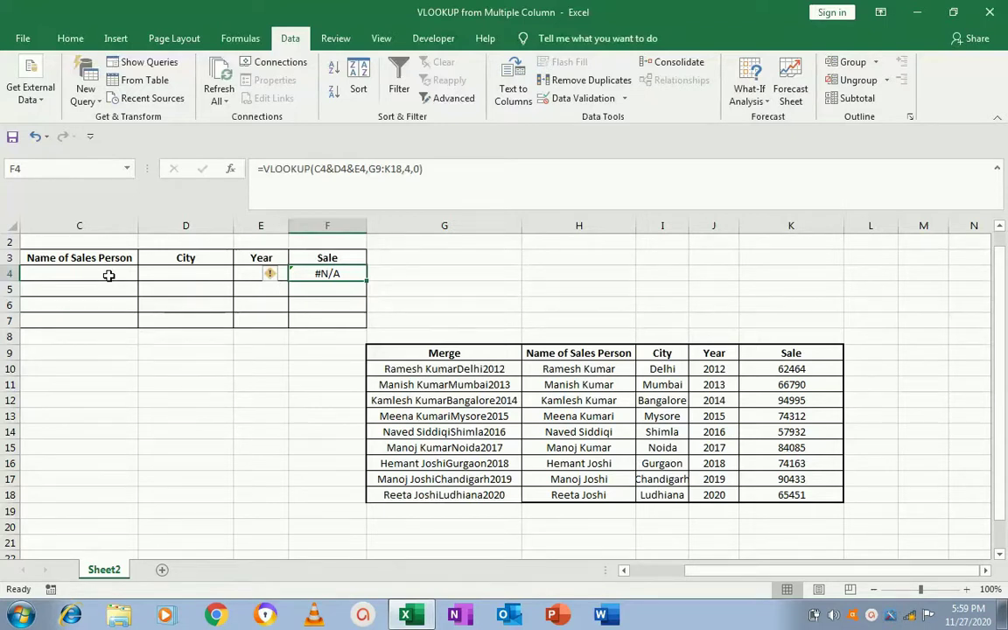
{"action": "key", "text": "F2"}
{"action": "key", "text": "Left"}
{"action": "key", "text": "Left"}
{"action": "key", "text": "Left"}
{"action": "key", "text": "Left"}
{"action": "key", "text": "Left"}
{"action": "key", "text": "Left"}
{"action": "key", "text": "Left"}
{"action": "key", "text": "Left"}
{"action": "key", "text": "Left"}
{"action": "key", "text": "Left"}
{"action": "key", "text": "Left"}
{"action": "key", "text": "Left"}
{"action": "key", "text": "Left"}
{"action": "key", "text": "Left"}
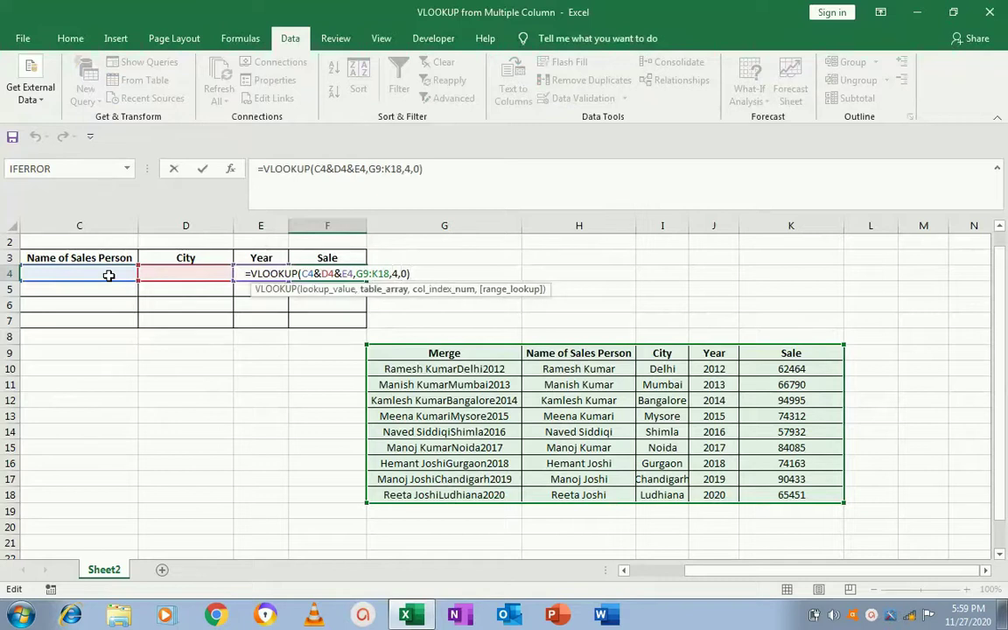
{"action": "key", "text": "Left"}
{"action": "key", "text": "Left"}
{"action": "key", "text": "Left"}
{"action": "key", "text": "Left"}
{"action": "key", "text": "Left"}
{"action": "key", "text": "Left"}
{"action": "key", "text": "Left"}
{"action": "key", "text": "Left"}
{"action": "key", "text": "Left"}
{"action": "key", "text": "Left"}
{"action": "key", "text": "Left"}
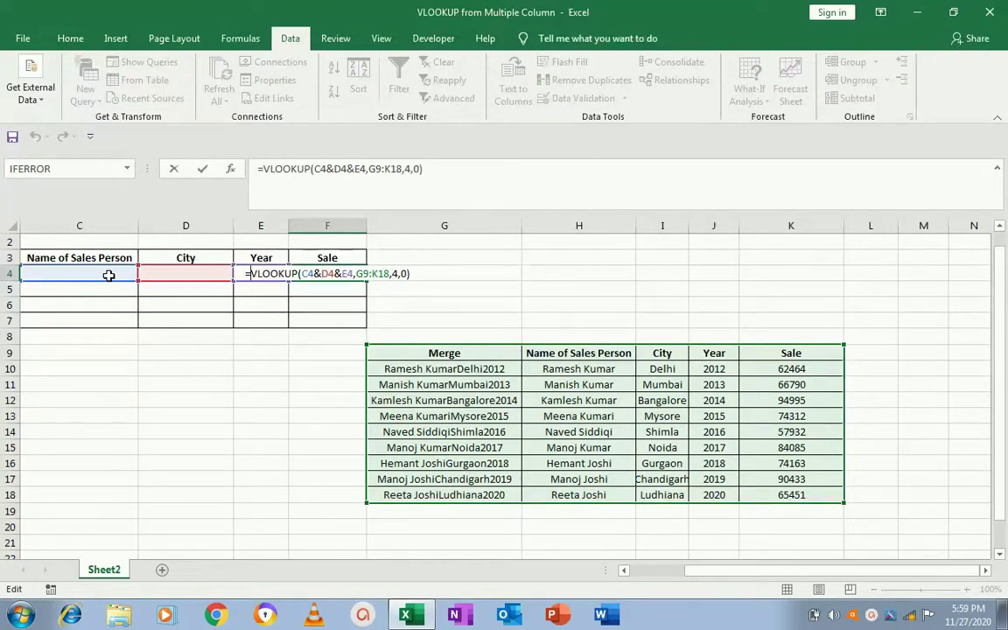
{"action": "type", "text": "if"}
{"action": "key", "text": "Down"}
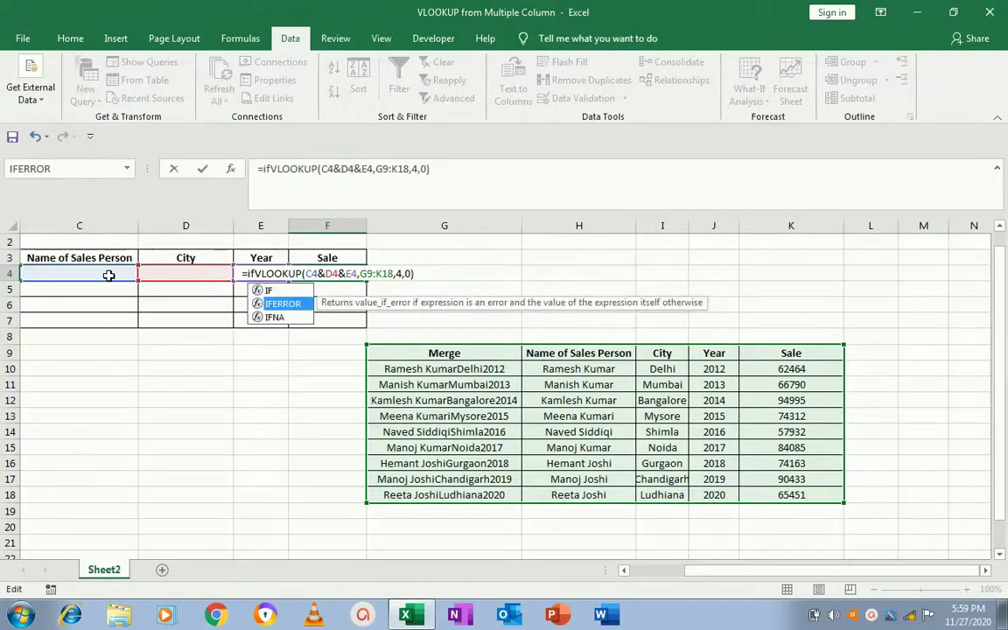
{"action": "key", "text": "Tab"}
- Give the IFERROR in F4 an empty text string "" as its error value and enter the formula
{"action": "key", "text": "Right"}
{"action": "key", "text": "Right"}
{"action": "key", "text": "Right"}
{"action": "key", "text": "Right"}
{"action": "key", "text": "Right"}
{"action": "key", "text": "Right"}
{"action": "key", "text": "Right"}
{"action": "key", "text": "Right"}
{"action": "key", "text": "Right"}
{"action": "key", "text": "Right"}
{"action": "key", "text": "Right"}
{"action": "key", "text": "Right"}
{"action": "key", "text": "Right"}
{"action": "key", "text": "Right"}
{"action": "key", "text": "Right"}
{"action": "key", "text": "Right"}
{"action": "key", "text": "Right"}
{"action": "key", "text": "Right"}
{"action": "key", "text": "Right"}
{"action": "key", "text": "Right"}
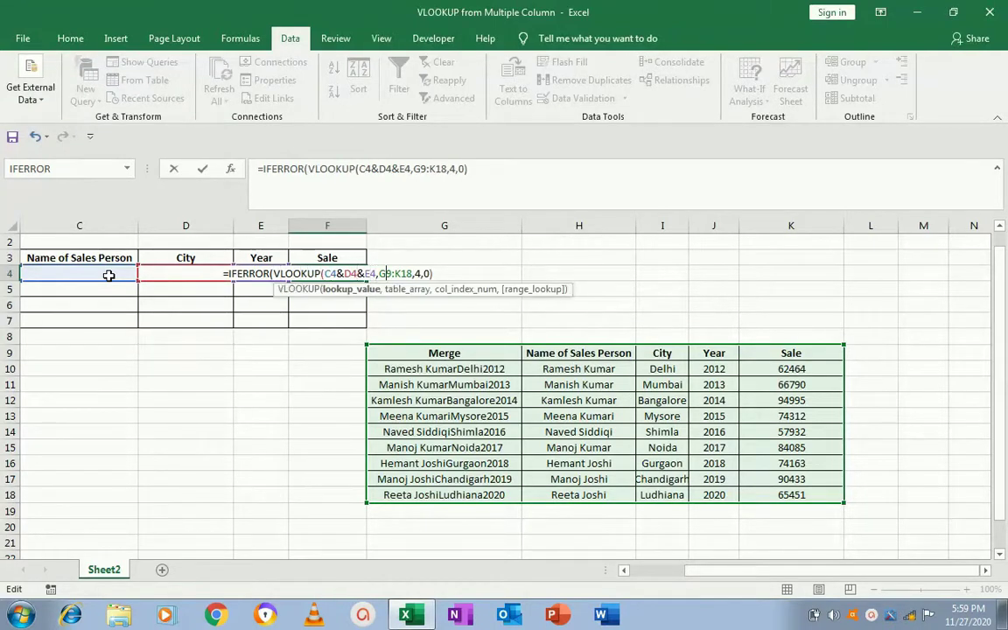
{"action": "key", "text": "Right"}
{"action": "key", "text": "Right"}
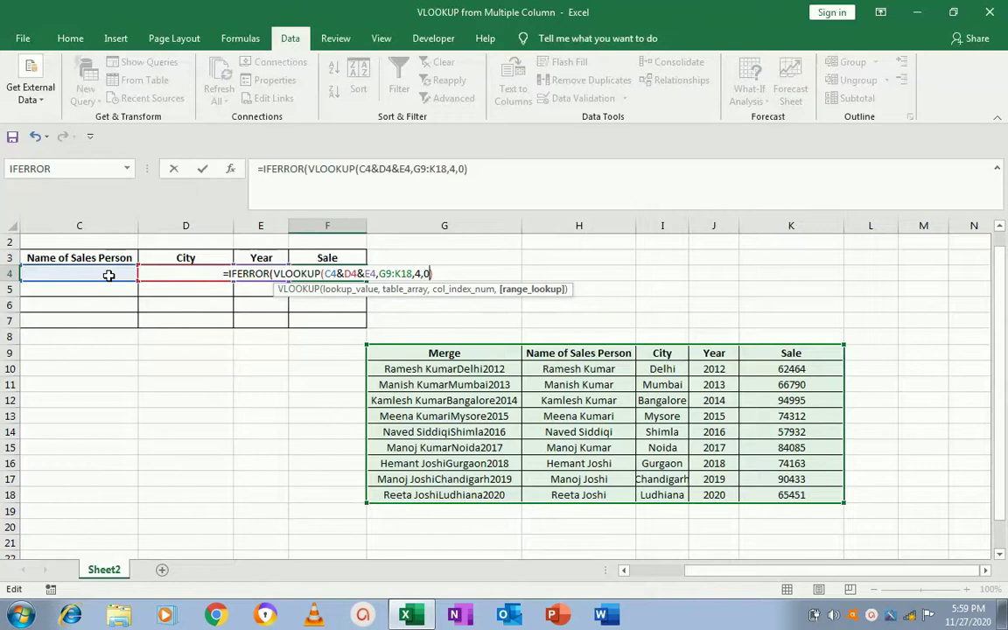
{"action": "key", "text": "Right"}
{"action": "key", "text": "Right"}
{"action": "type", "text": ","}
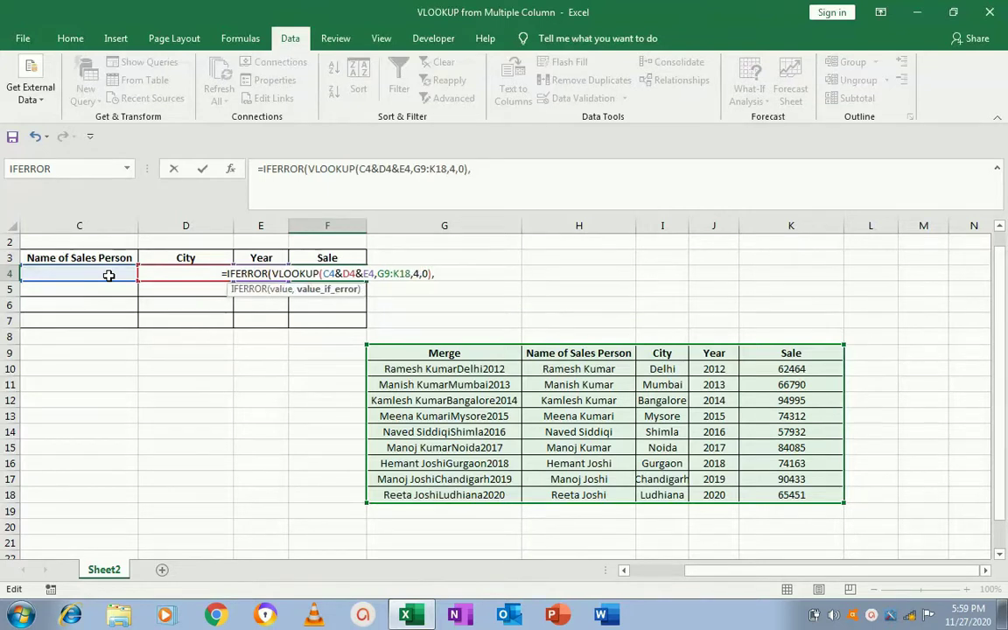
{"action": "type", "text": "\"\""}
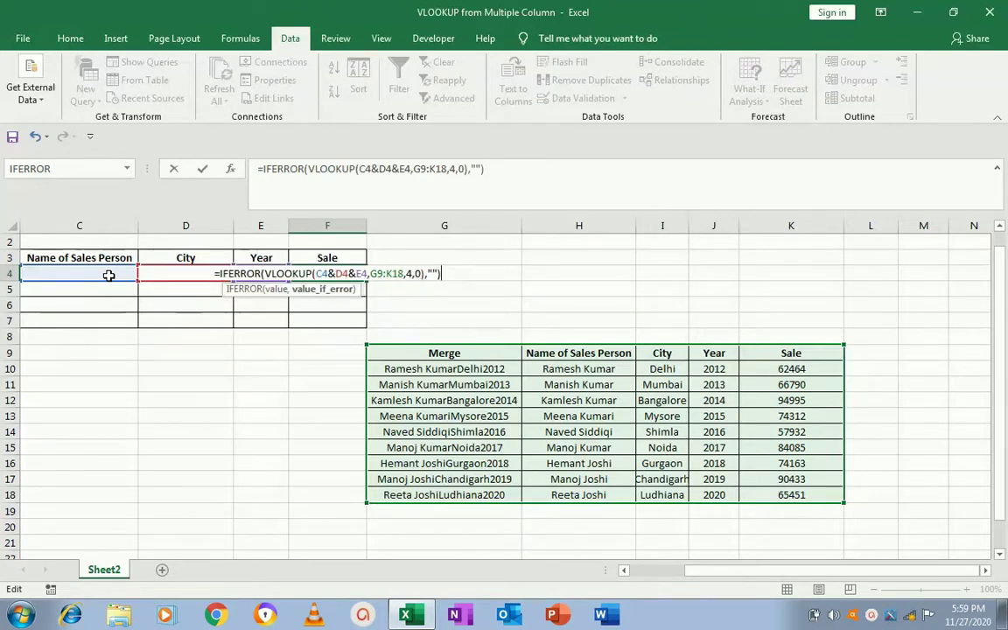
{"action": "type", "text": ")"}
{"action": "key", "text": "Return"}
{"action": "key", "text": "Up"}
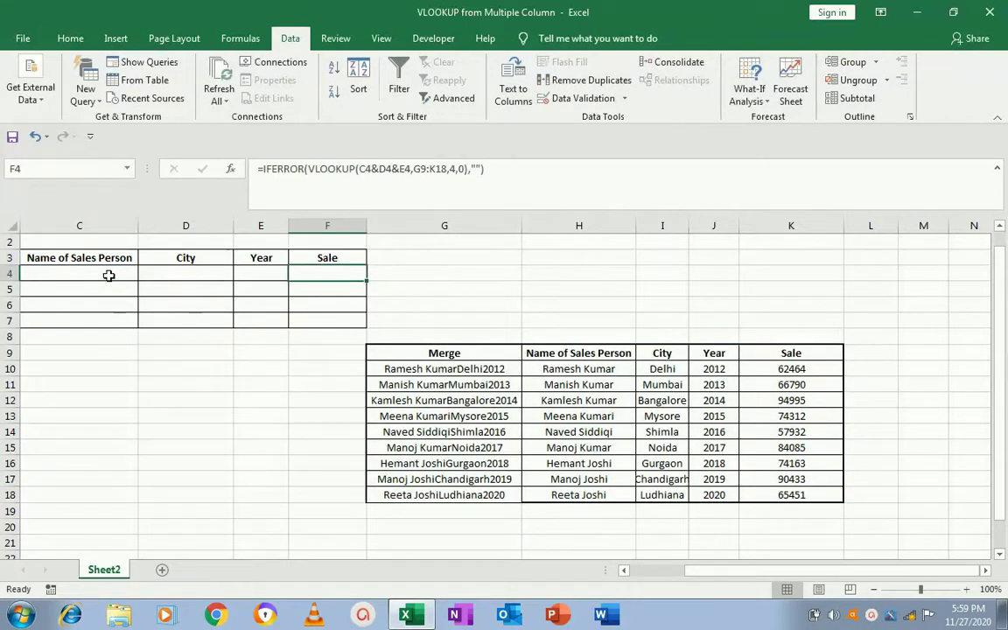
{"action": "key", "text": "Left"}
{"action": "key", "text": "Left"}
{"action": "key", "text": "Left"}
{"action": "key", "text": "Left"}
{"action": "key", "text": "Left"}
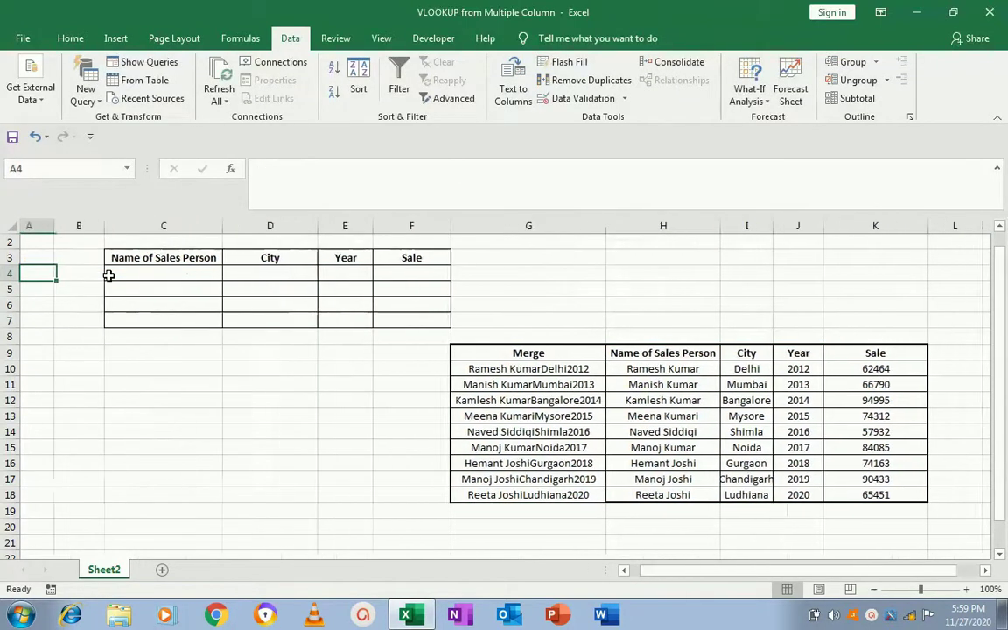
{"action": "key", "text": "Right"}
{"action": "key", "text": "Right"}
{"action": "key", "text": "Down"}
{"action": "key", "text": "Up"}
{"action": "key", "text": "Right"}
{"action": "key", "text": "Right"}
{"action": "key", "text": "Right"}
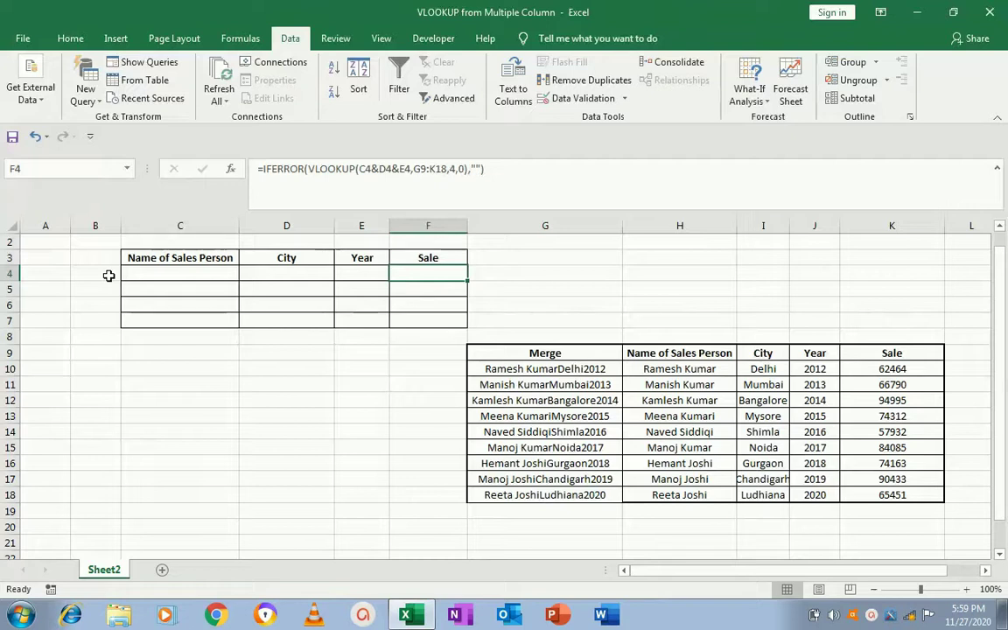
- Fill row 4's lookup criteria from the drop-down lists: the first sales person in C4, Delhi in D4 and 2012 in E4
{"action": "left_click", "coordinate": [205, 274]}
{"action": "left_click", "coordinate": [245, 274]}
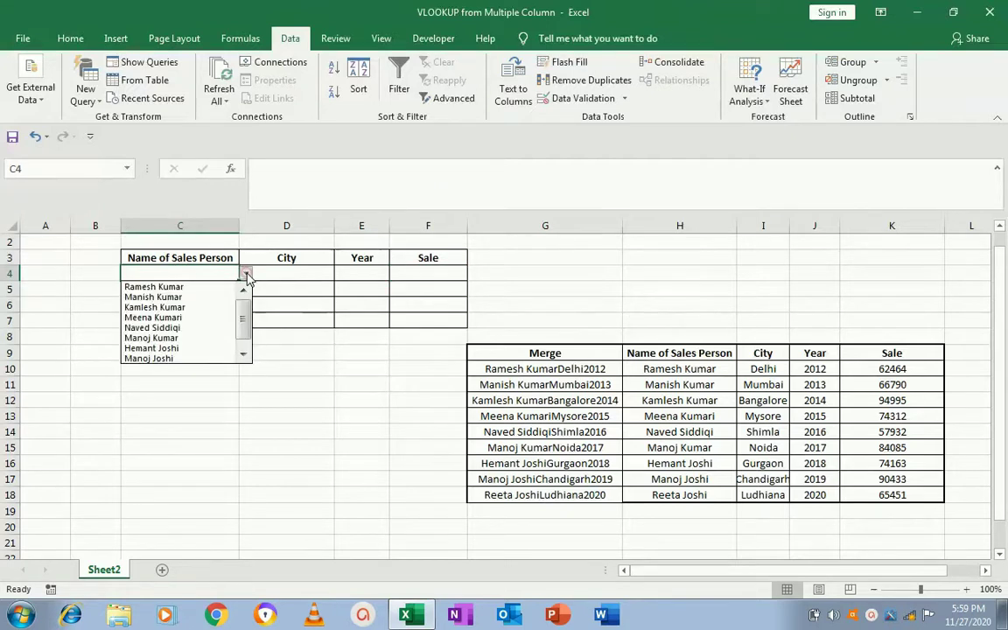
{"action": "left_click", "coordinate": [186, 287]}
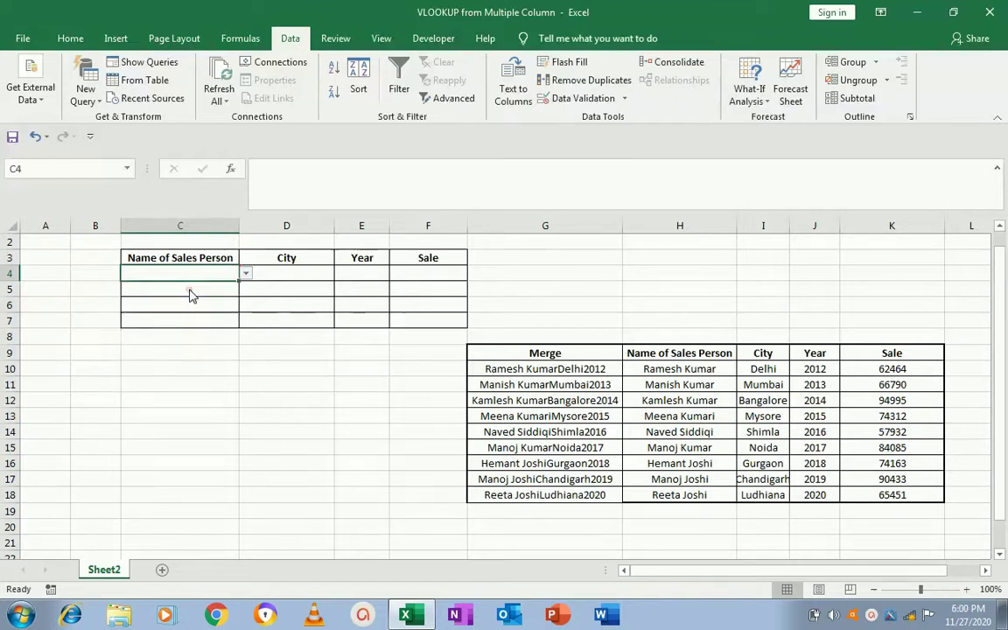
{"action": "left_click", "coordinate": [276, 274]}
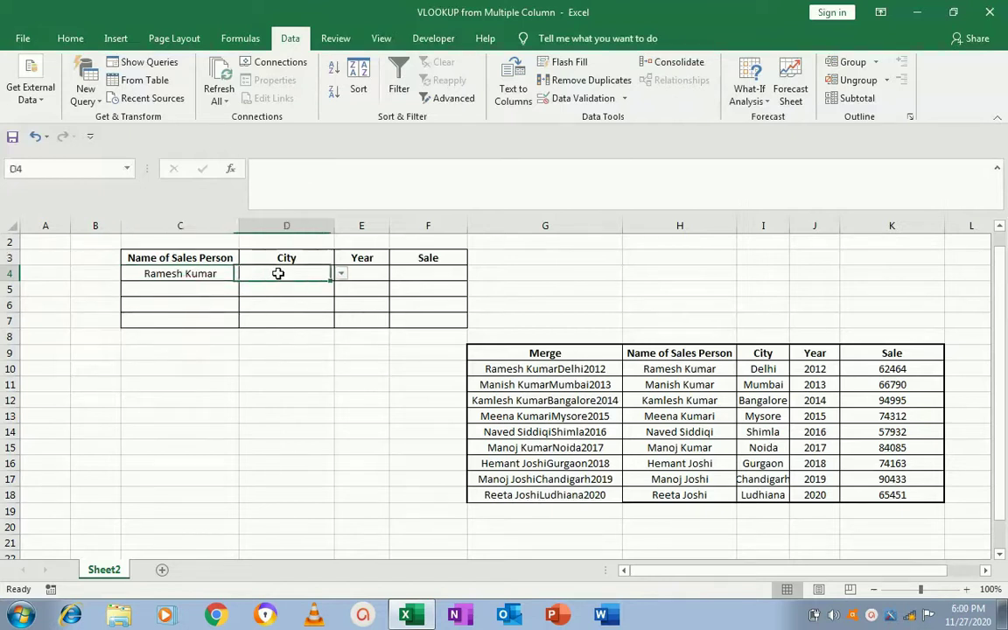
{"action": "left_click", "coordinate": [342, 276]}
{"action": "left_click", "coordinate": [317, 286]}
{"action": "left_click", "coordinate": [364, 274]}
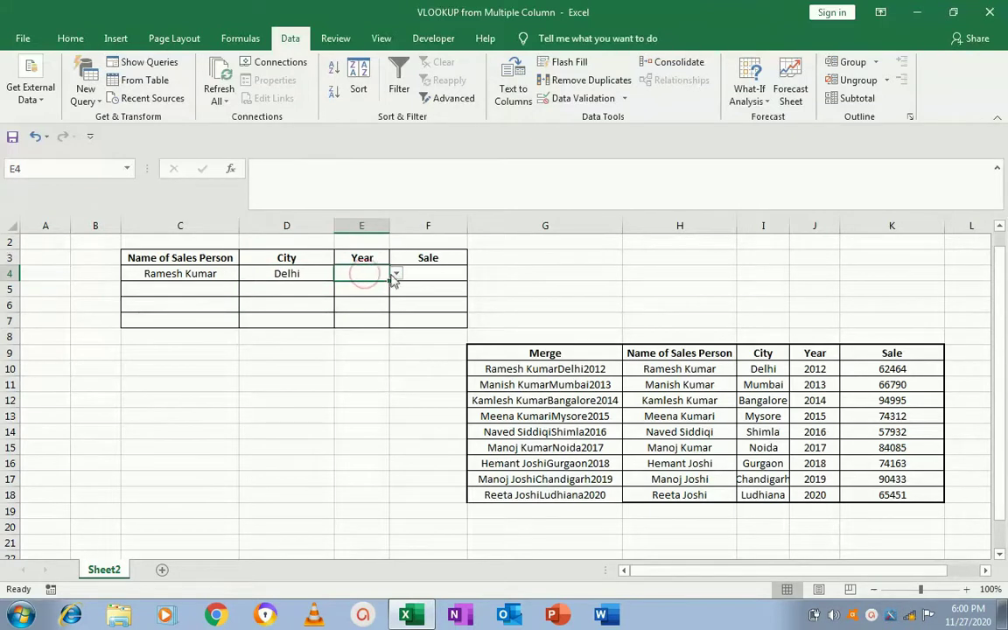
{"action": "left_click", "coordinate": [395, 276]}
{"action": "left_click", "coordinate": [299, 286]}
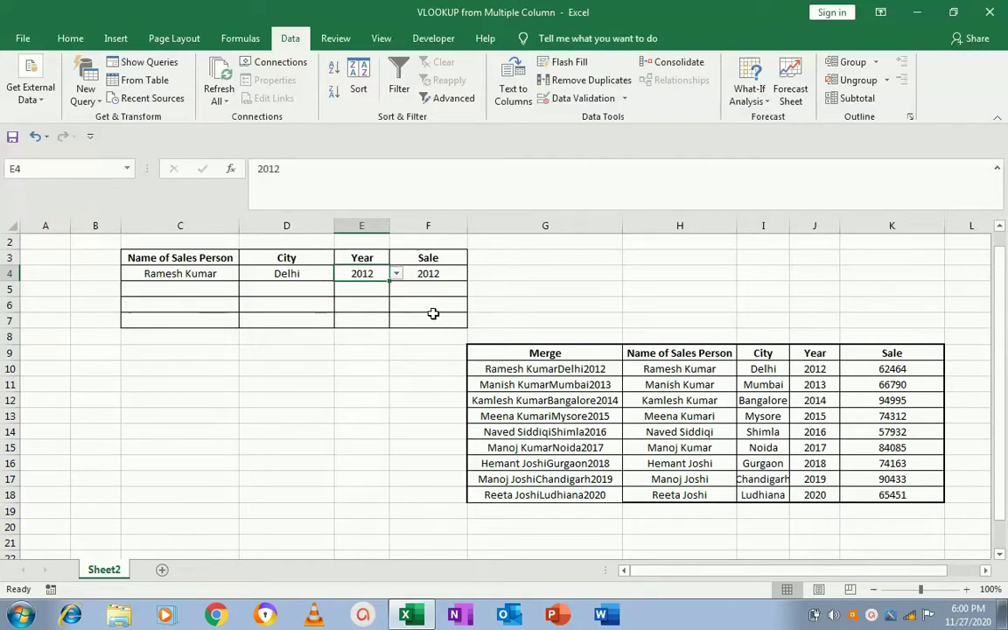
- Compare the lookup result in F4 with the source table's columns from Merge to Sale to check the column index
{"action": "left_click", "coordinate": [428, 275]}
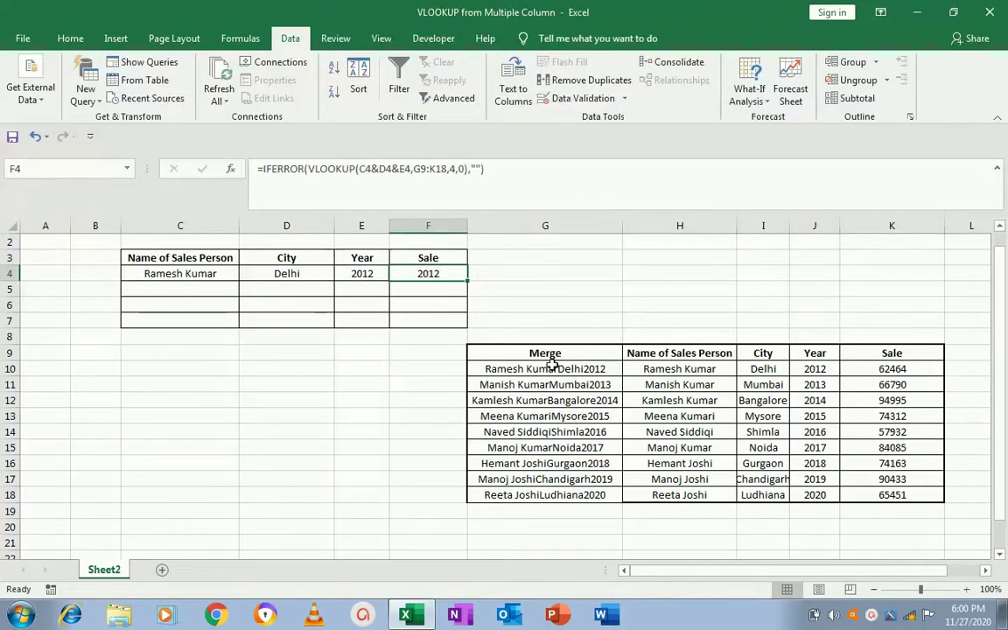
{"action": "left_click", "coordinate": [170, 273]}
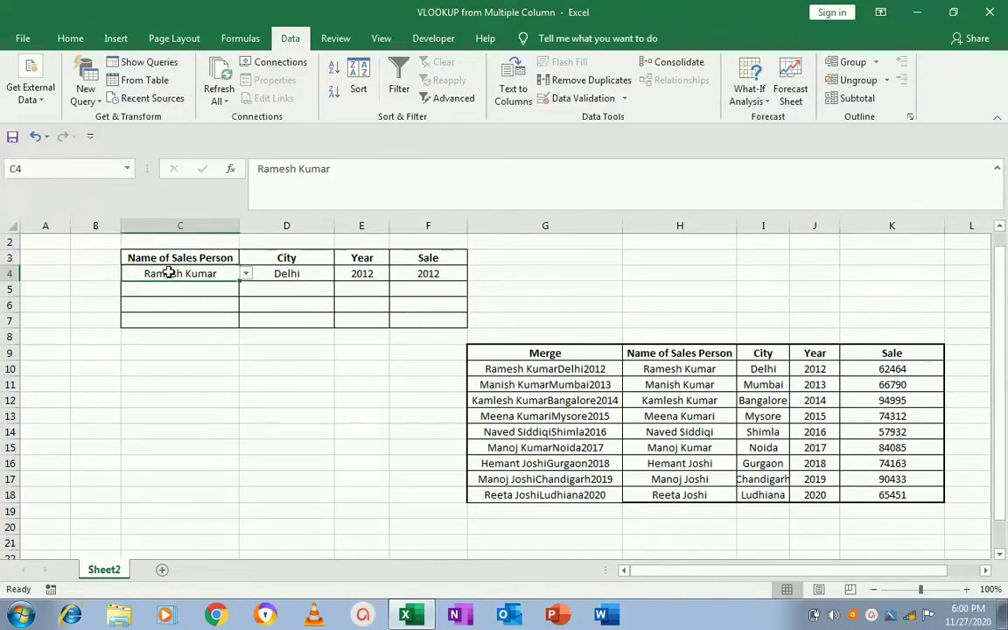
{"action": "key", "text": "Right"}
{"action": "key", "text": "Right"}
{"action": "key", "text": "Right"}
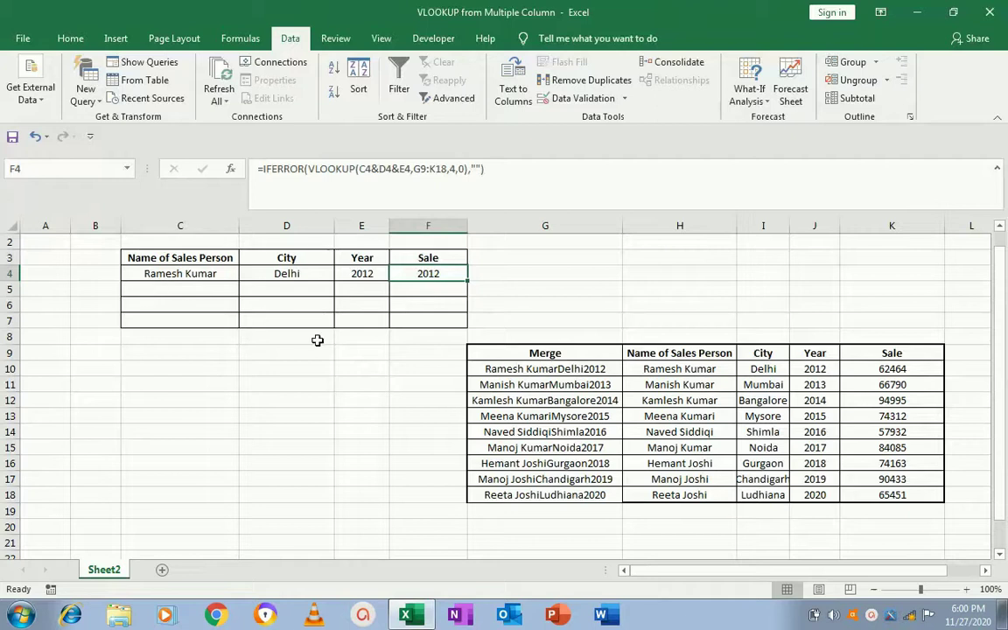
{"action": "left_click", "coordinate": [513, 370]}
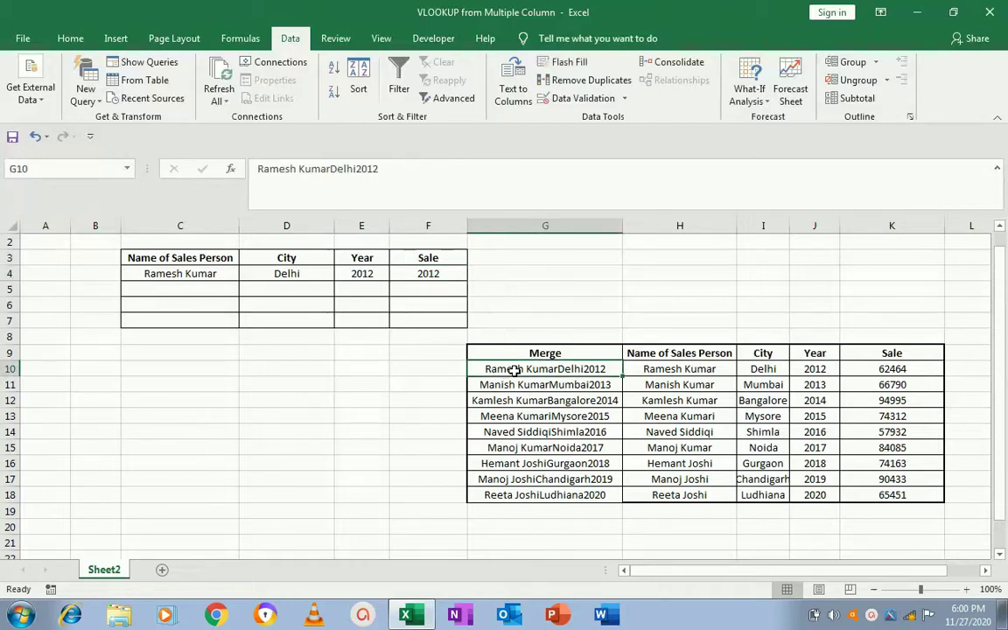
{"action": "key", "text": "Up"}
{"action": "key", "text": "Right"}
{"action": "key", "text": "Left"}
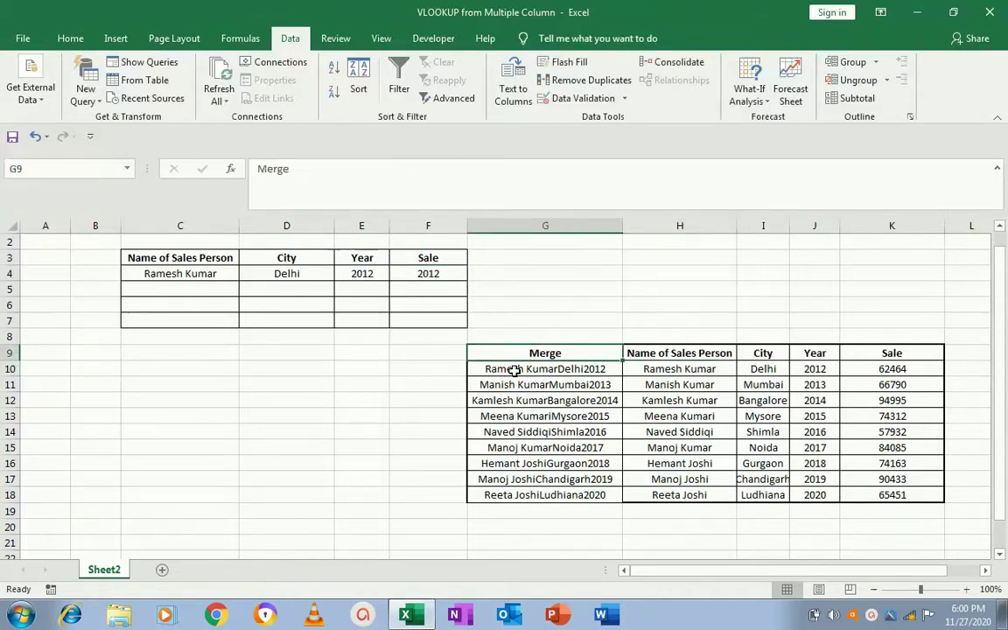
{"action": "key", "text": "Right"}
{"action": "key", "text": "Right"}
{"action": "key", "text": "Right"}
{"action": "key", "text": "Right"}
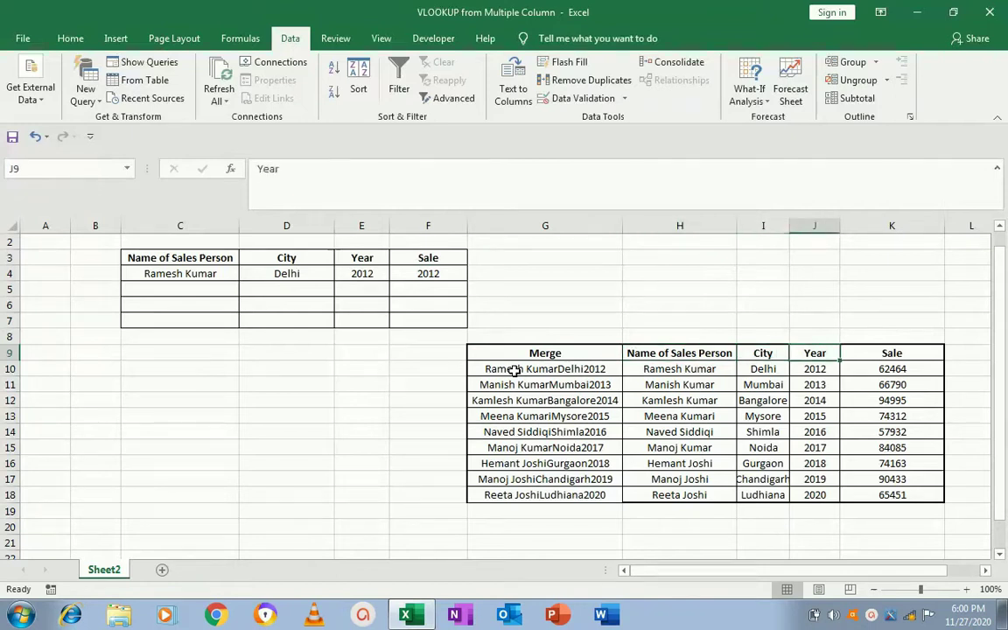
{"action": "key", "text": "Down"}
{"action": "key", "text": "Up"}
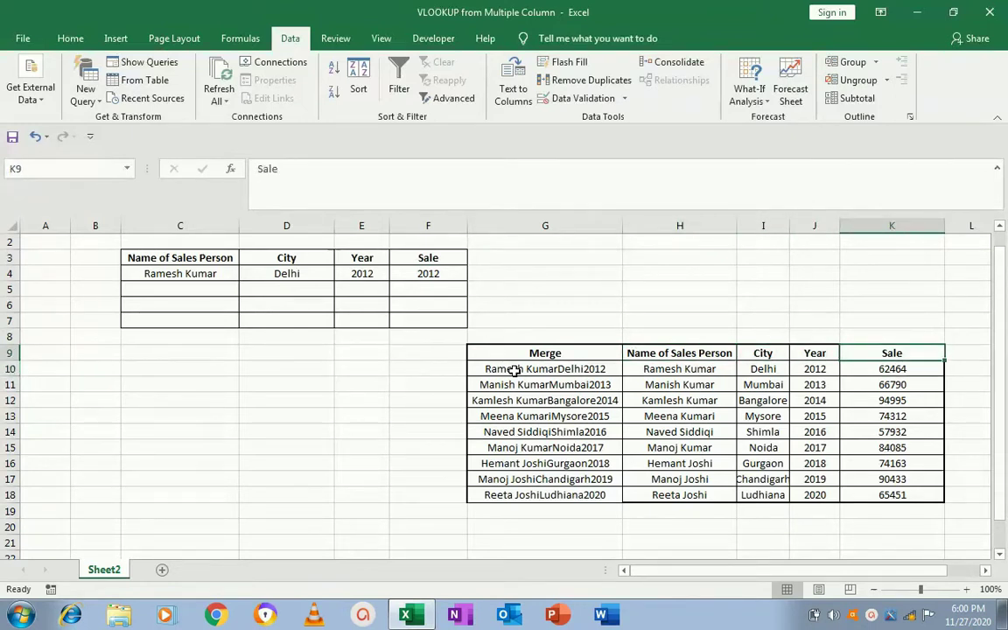
{"action": "key", "text": "Down"}
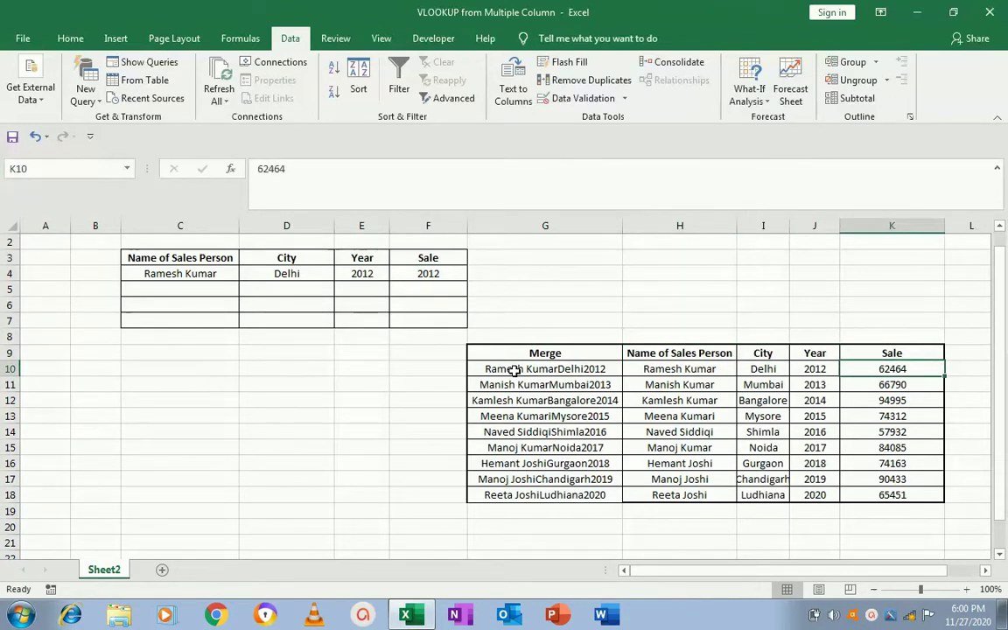
{"action": "key", "text": "Up"}
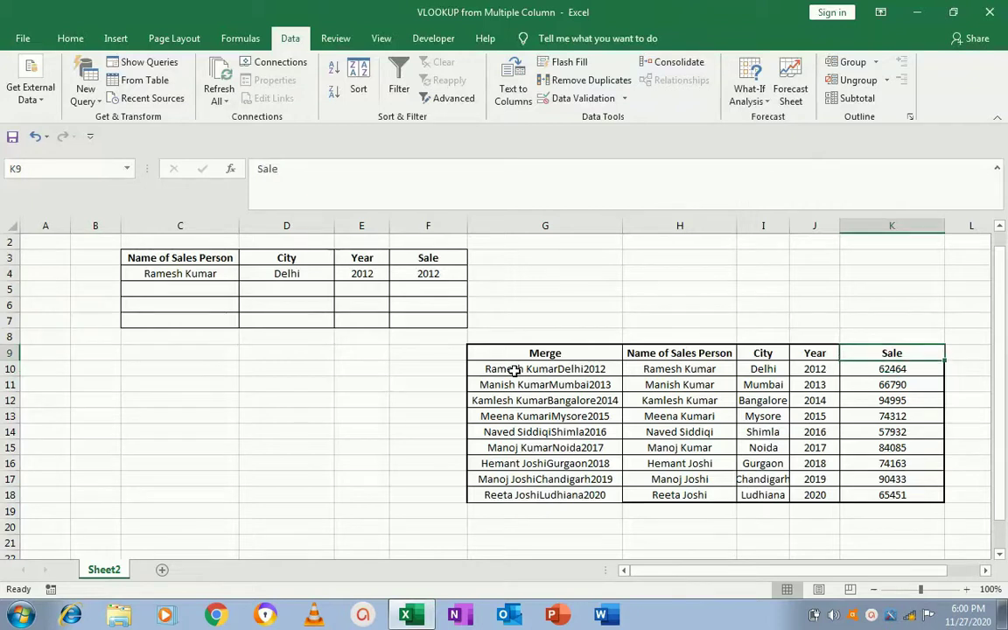
- Set the VLOOKUP's column index in F4 to 5 and enter the corrected formula
{"action": "key", "text": "Left"}
{"action": "key", "text": "Left"}
{"action": "key", "text": "Left"}
{"action": "key", "text": "Left"}
{"action": "key", "text": "Left"}
{"action": "key", "text": "Left"}
{"action": "key", "text": "Up"}
{"action": "key", "text": "Up"}
{"action": "key", "text": "Up"}
{"action": "key", "text": "Up"}
{"action": "key", "text": "Up"}
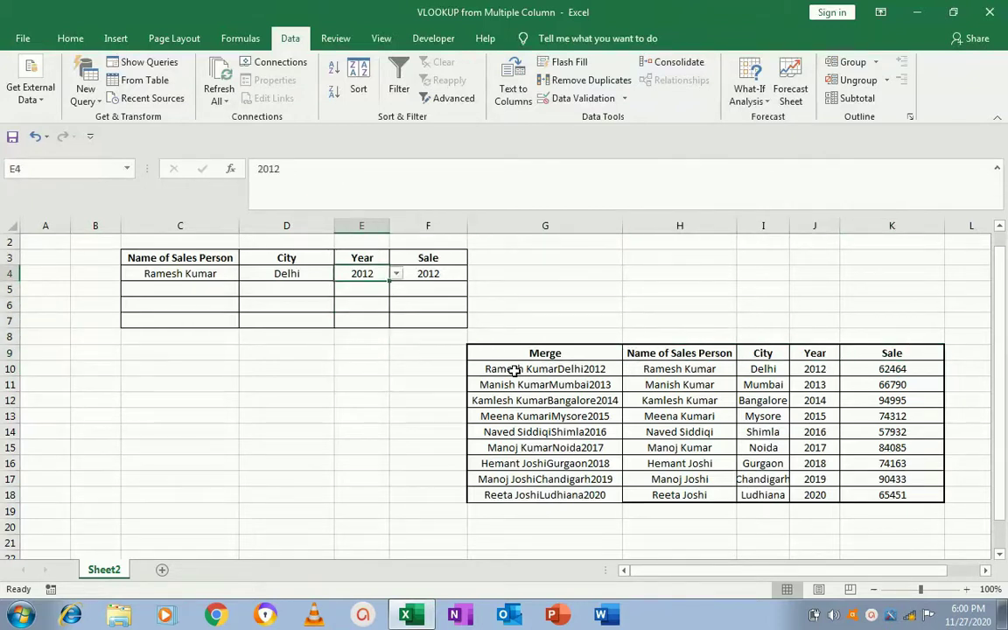
{"action": "key", "text": "Right"}
{"action": "key", "text": "F2"}
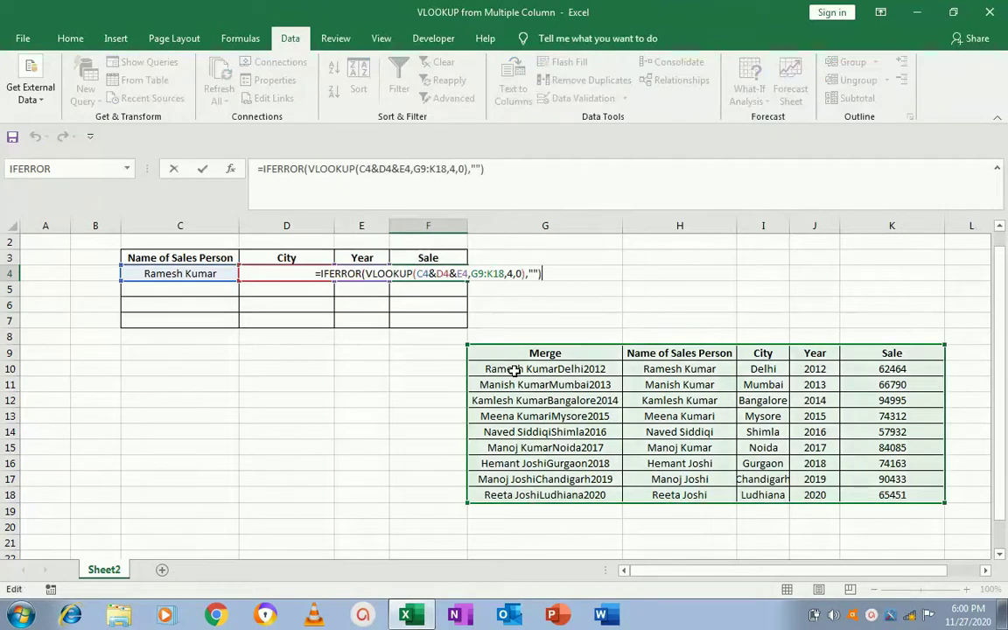
{"action": "key", "text": "Left"}
{"action": "key", "text": "Left"}
{"action": "key", "text": "Left"}
{"action": "key", "text": "Left"}
{"action": "key", "text": "Left"}
{"action": "key", "text": "Left"}
{"action": "key", "text": "Left"}
{"action": "key", "text": "Left"}
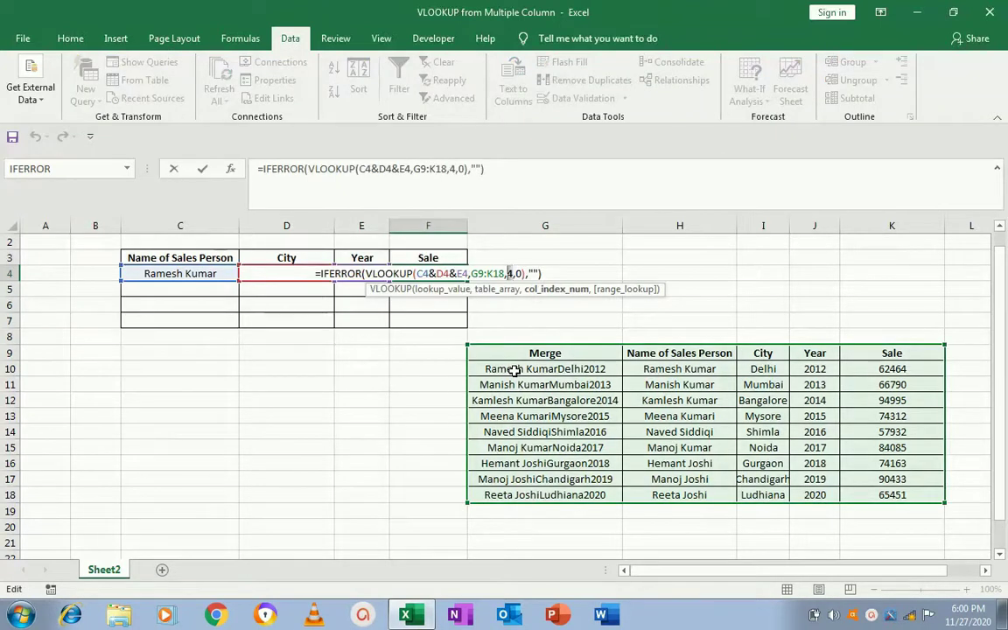
{"action": "type", "text": "5"}
{"action": "key", "text": "Return"}
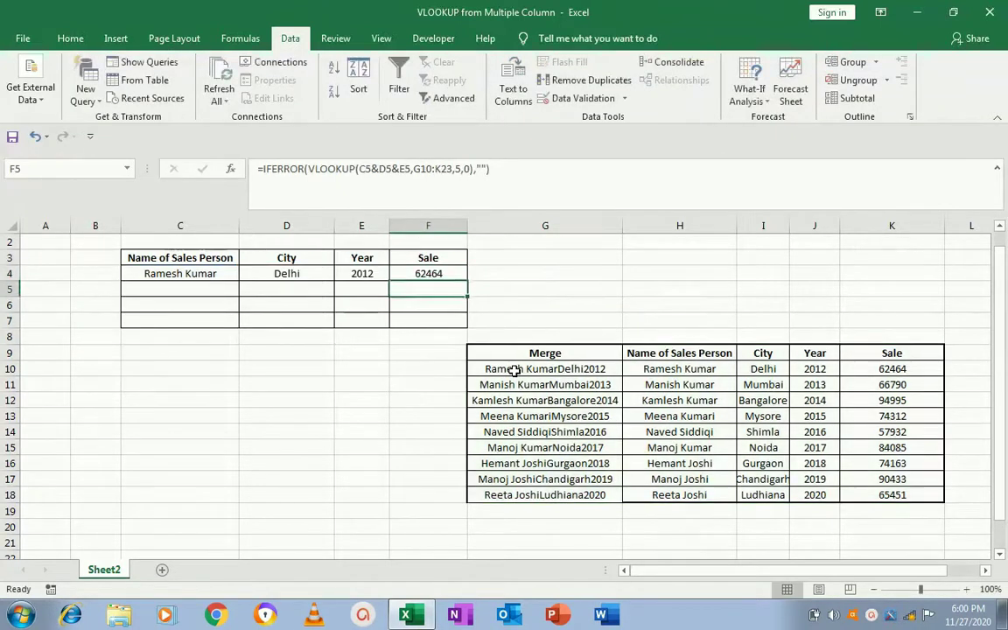
{"action": "key", "text": "Up"}
{"action": "key", "text": "Left"}
{"action": "key", "text": "Right"}
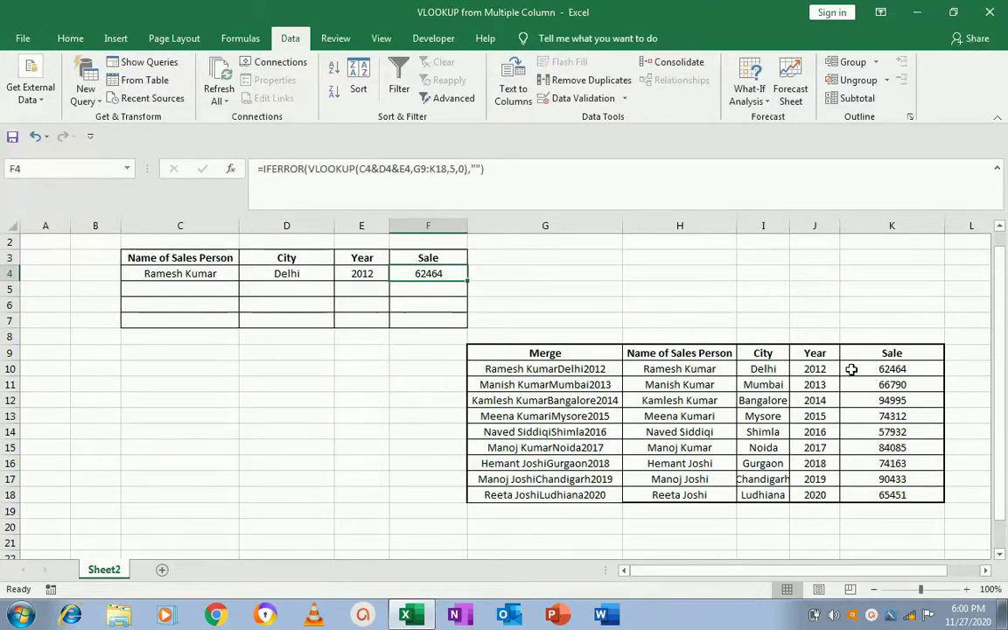
- Choose the second sales person from the drop-down list in C5
{"action": "left_click", "coordinate": [181, 273]}
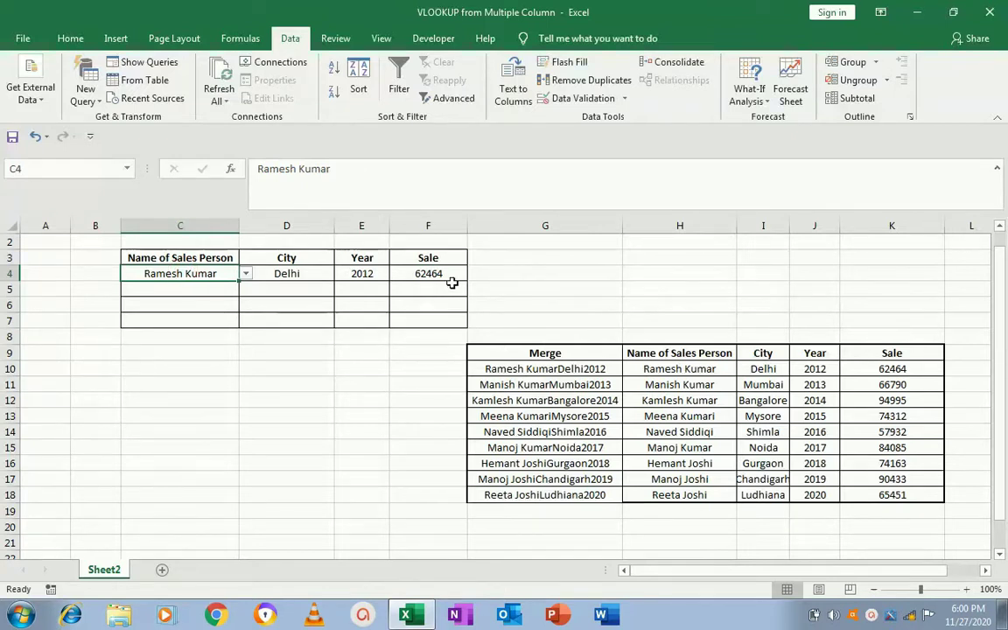
{"action": "left_click", "coordinate": [199, 290]}
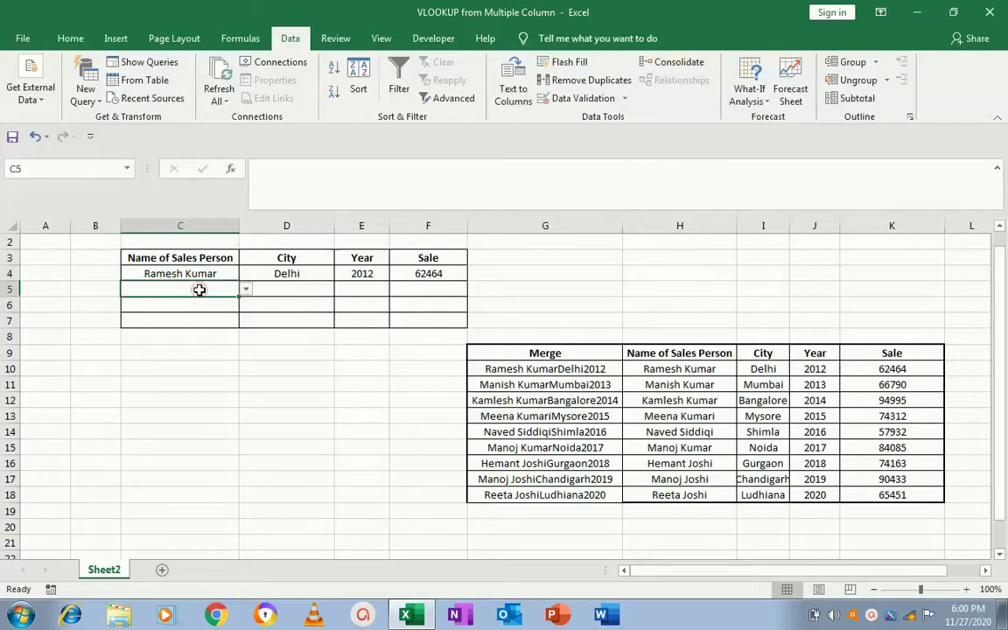
{"action": "left_click", "coordinate": [245, 289]}
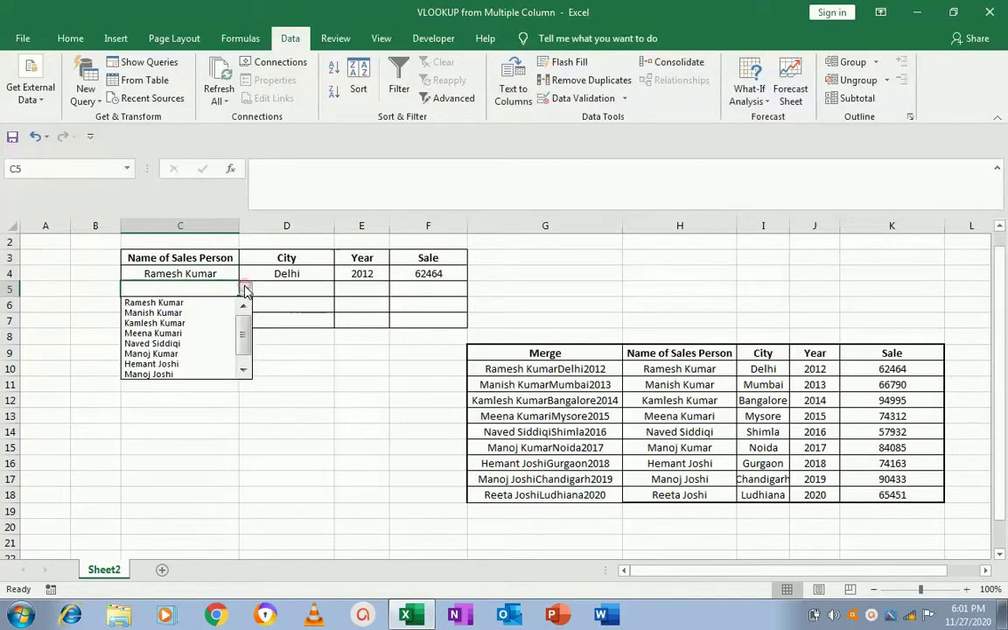
{"action": "left_click", "coordinate": [177, 313]}
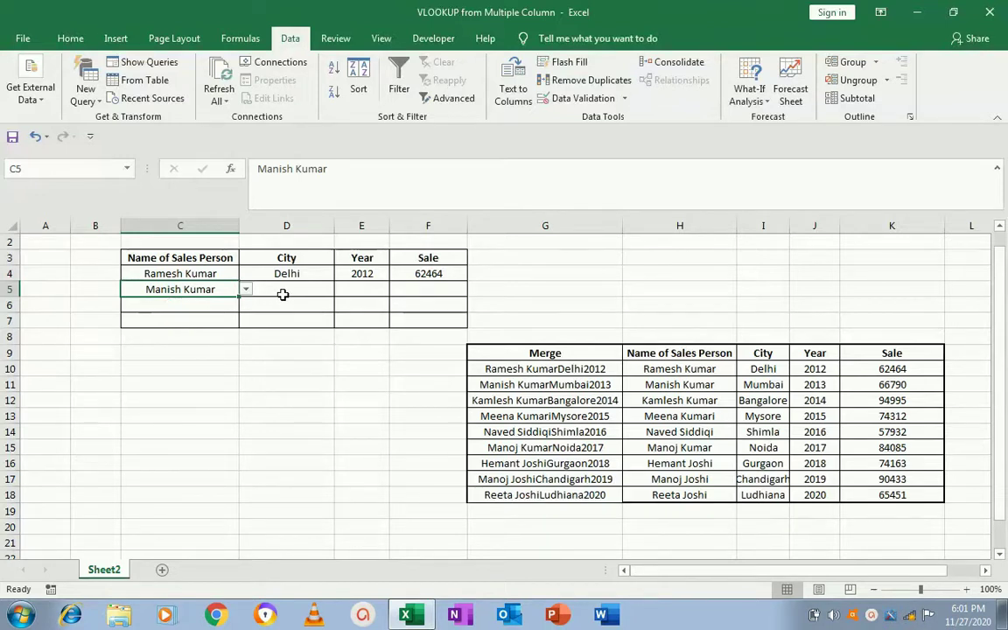
- Complete row 5's lookup criteria from the drop-down lists with Mumbai in D5 and 2013 in E5
{"action": "left_click", "coordinate": [283, 294]}
{"action": "left_click", "coordinate": [341, 292]}
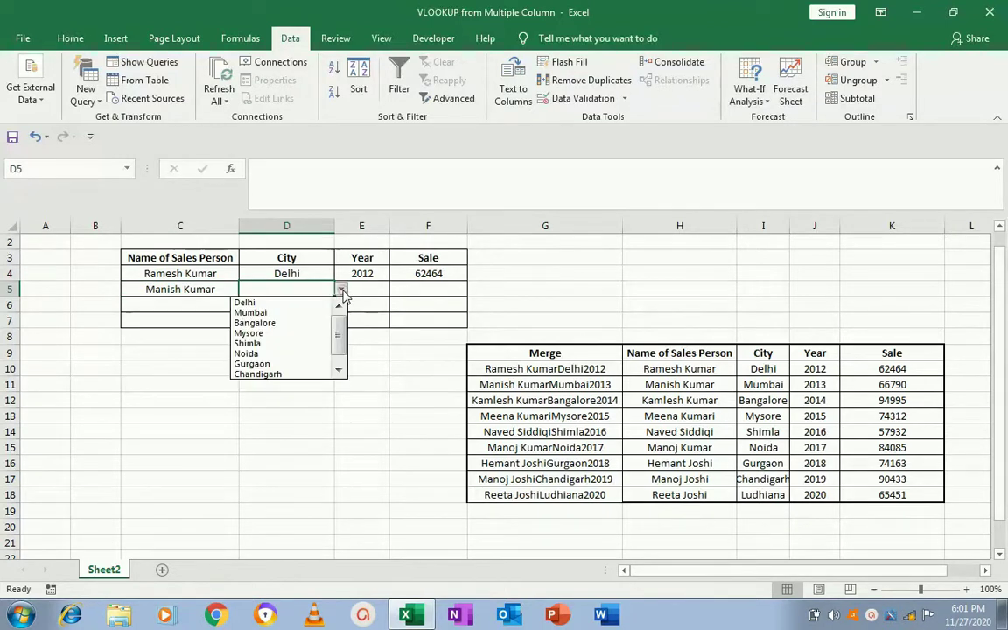
{"action": "left_click", "coordinate": [285, 313]}
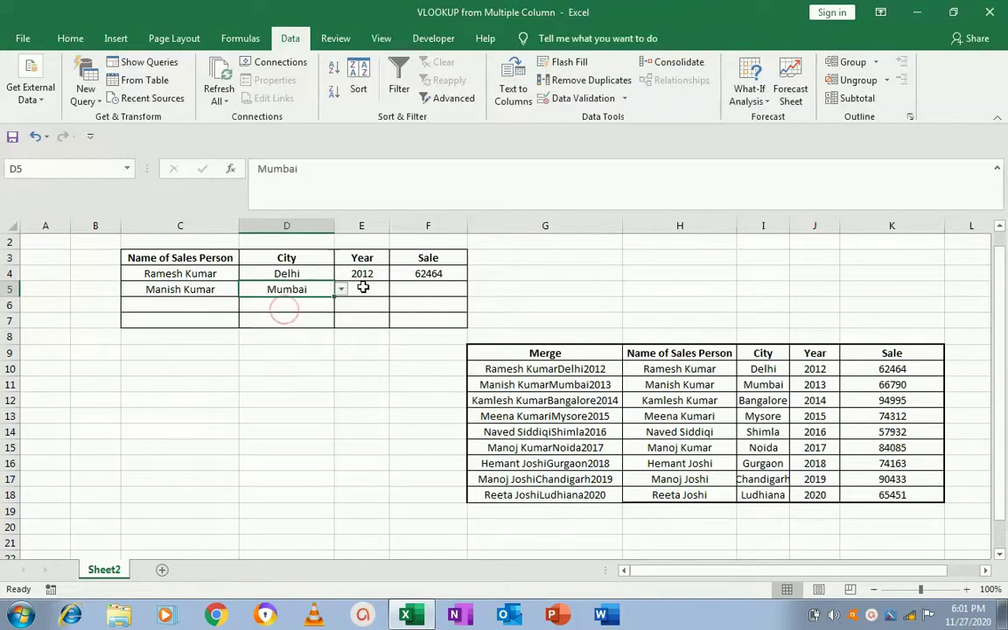
{"action": "left_click", "coordinate": [364, 289]}
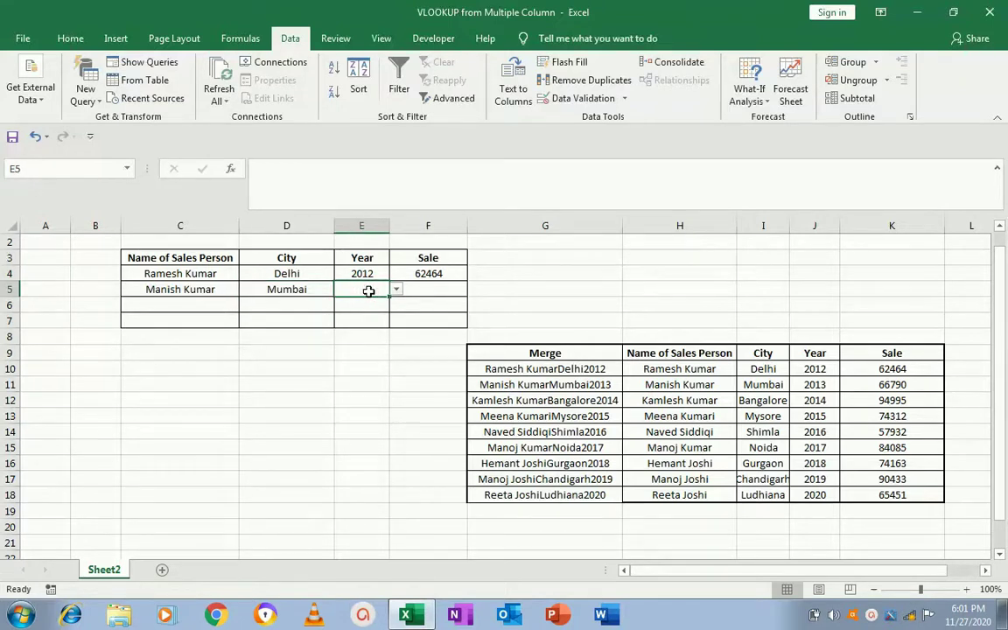
{"action": "left_click", "coordinate": [396, 290]}
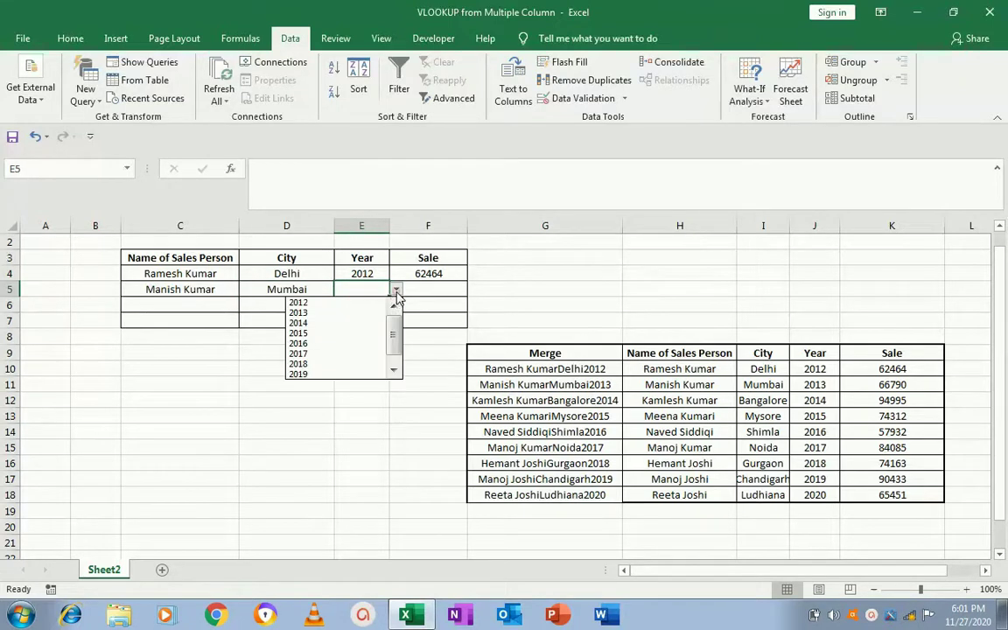
{"action": "left_click", "coordinate": [333, 312]}
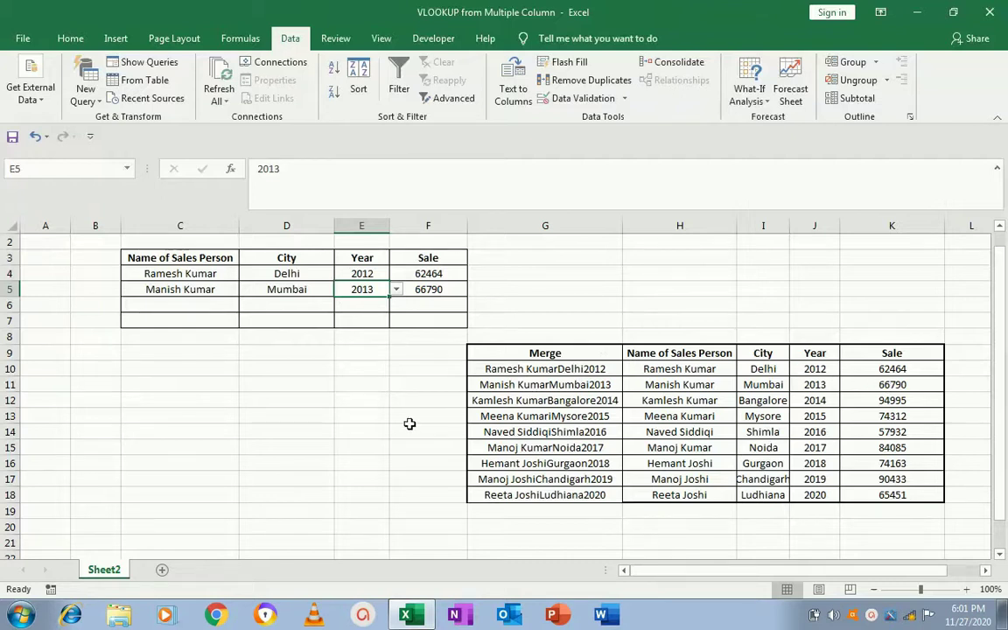
- Fill row 6's lookup criteria from the drop-down lists: the seventh sales person in C6, Gurgaon in D6 and 2018 in E6
{"action": "left_click", "coordinate": [175, 304]}
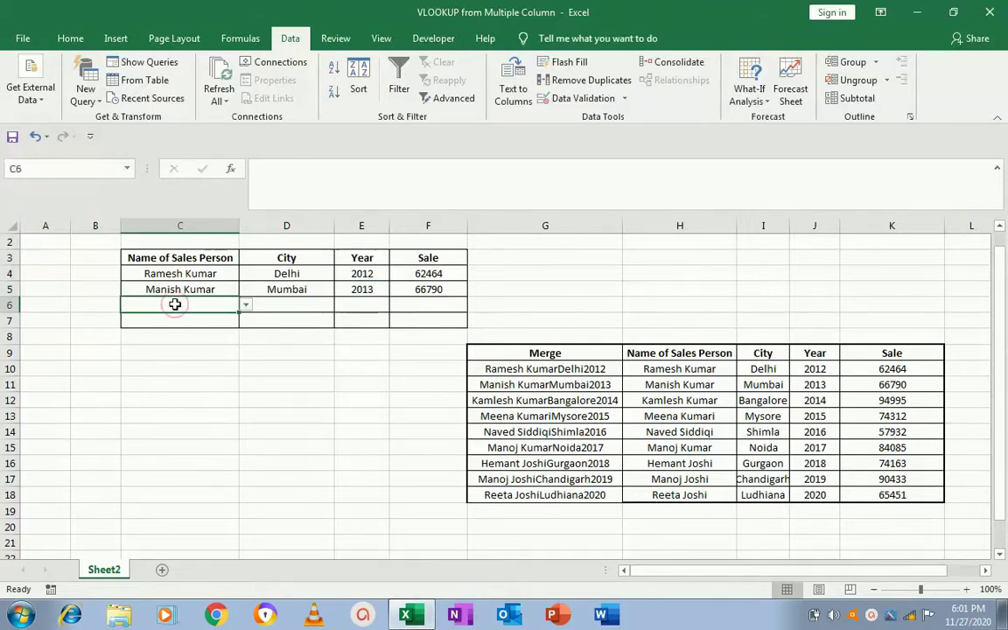
{"action": "left_click", "coordinate": [246, 305]}
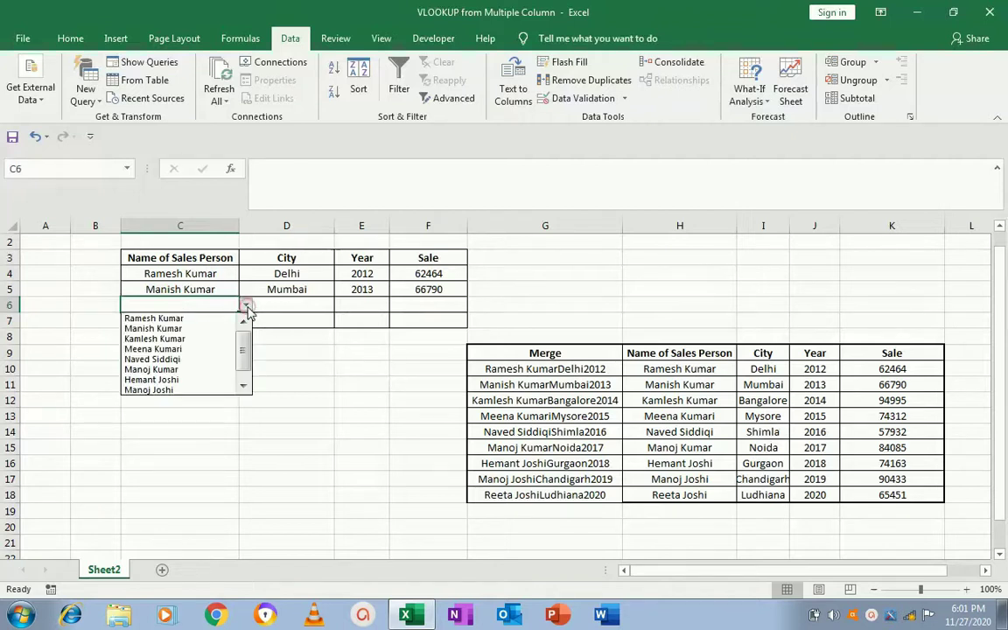
{"action": "left_click", "coordinate": [191, 385]}
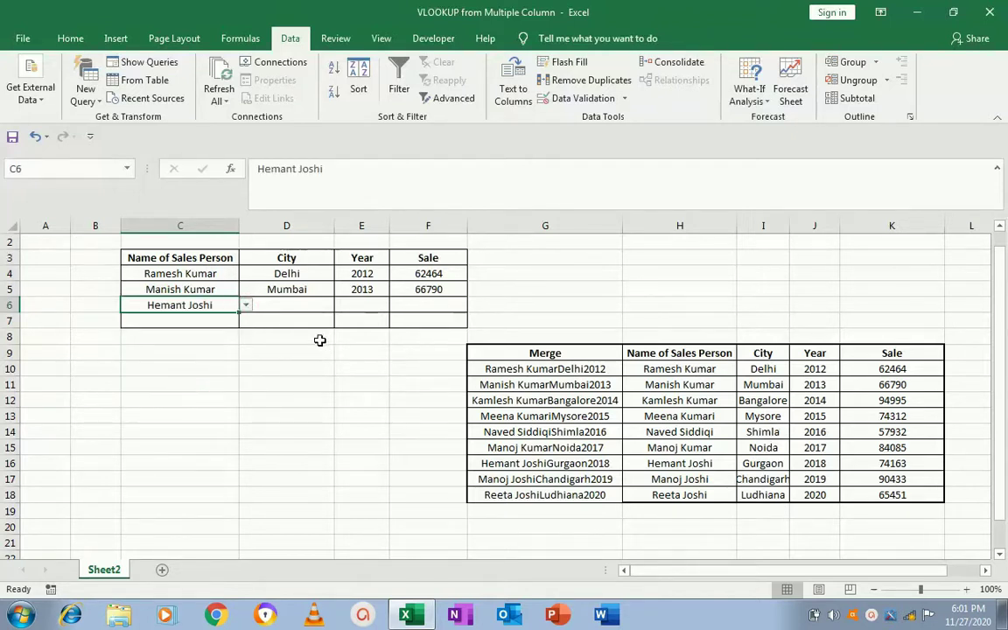
{"action": "left_click", "coordinate": [307, 305]}
{"action": "left_click", "coordinate": [340, 306]}
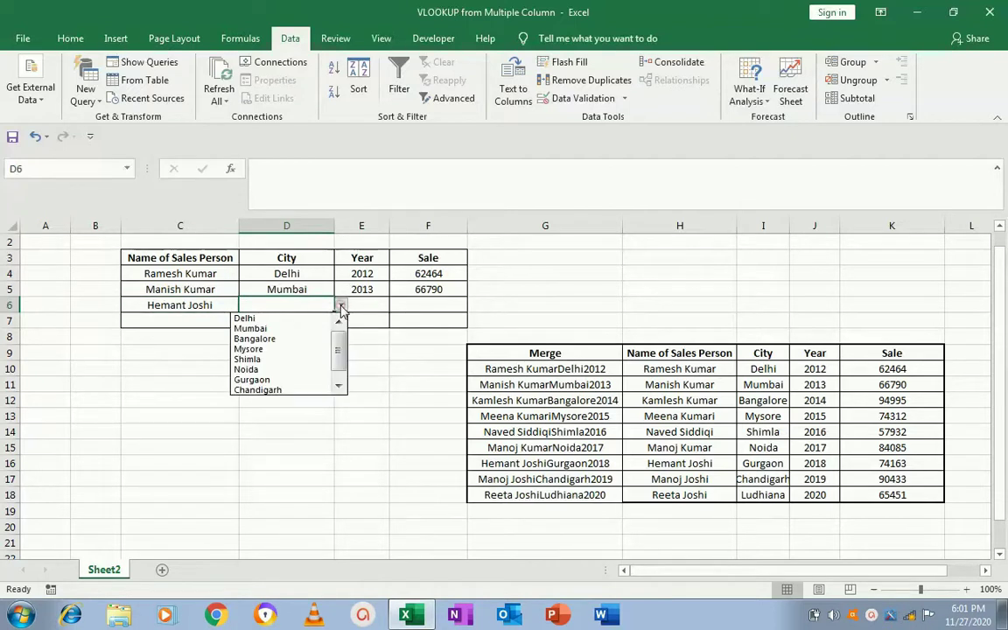
{"action": "left_click", "coordinate": [262, 379]}
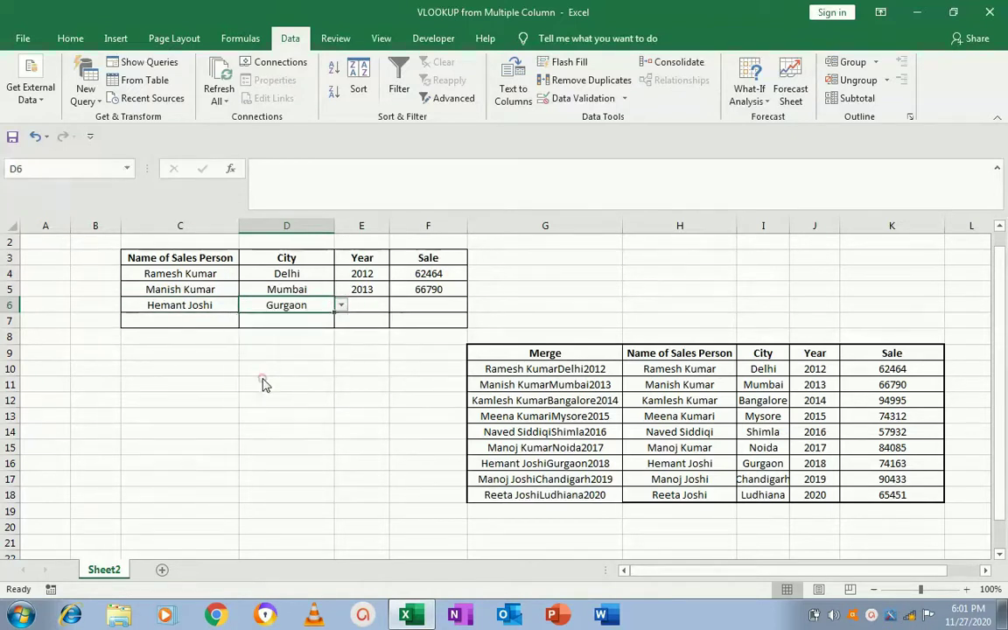
{"action": "left_click", "coordinate": [367, 302]}
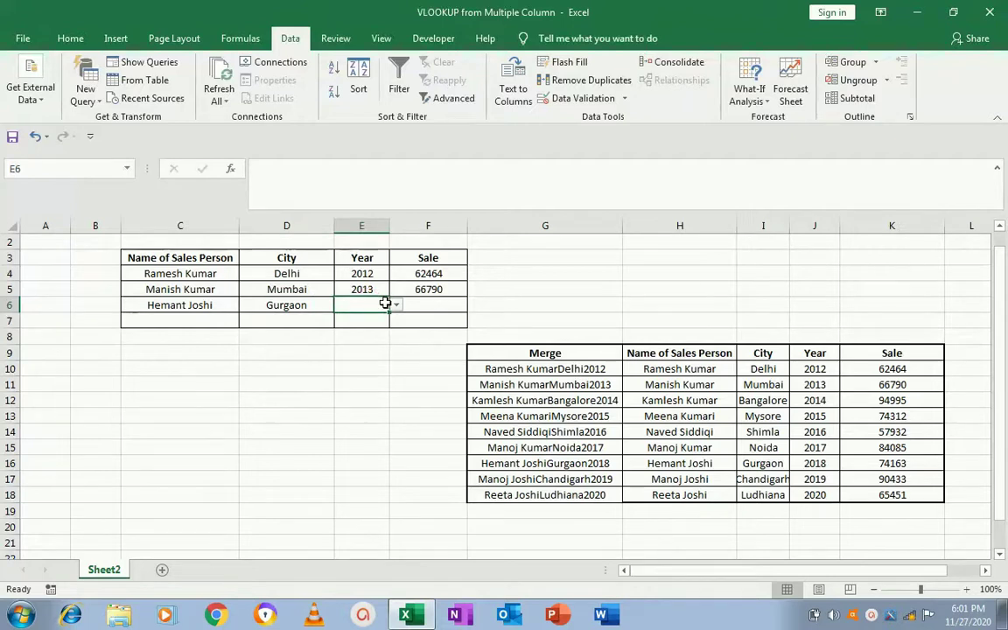
{"action": "left_click", "coordinate": [395, 305]}
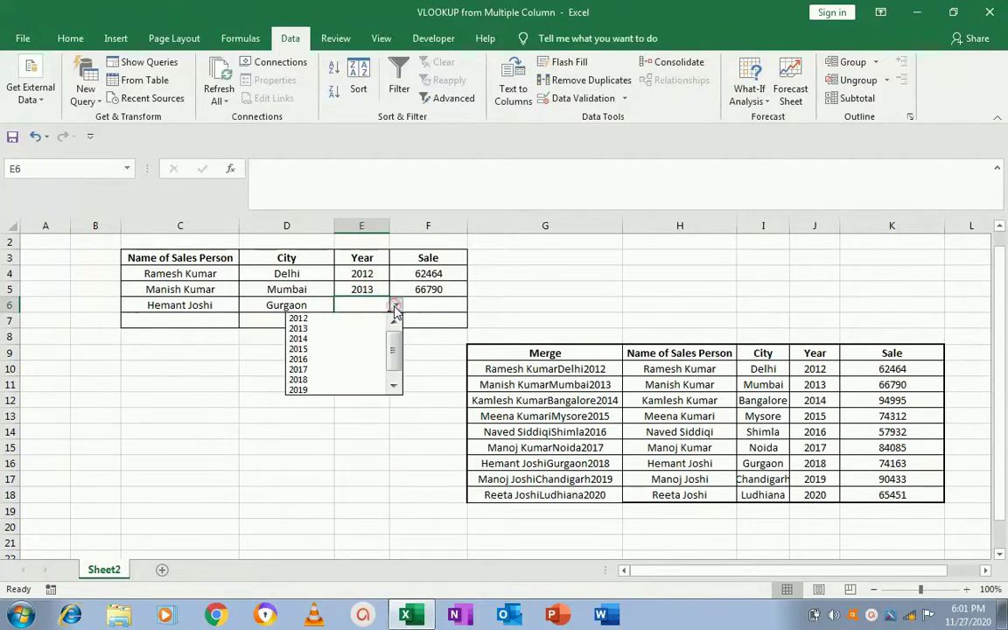
{"action": "left_click", "coordinate": [311, 379]}
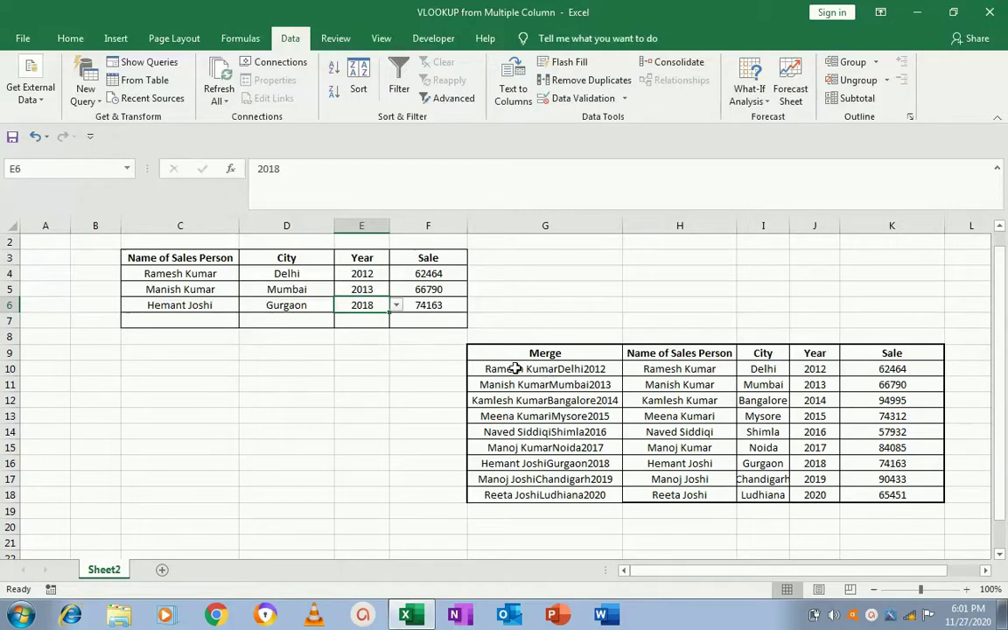
- Review the filled criteria rows of the lookup table and the IFERROR-wrapped VLOOKUP formula in F4
{"action": "left_click", "coordinate": [207, 326]}
{"action": "key", "text": "Up"}
{"action": "key", "text": "Up"}
{"action": "key", "text": "Up"}
{"action": "key", "text": "Up"}
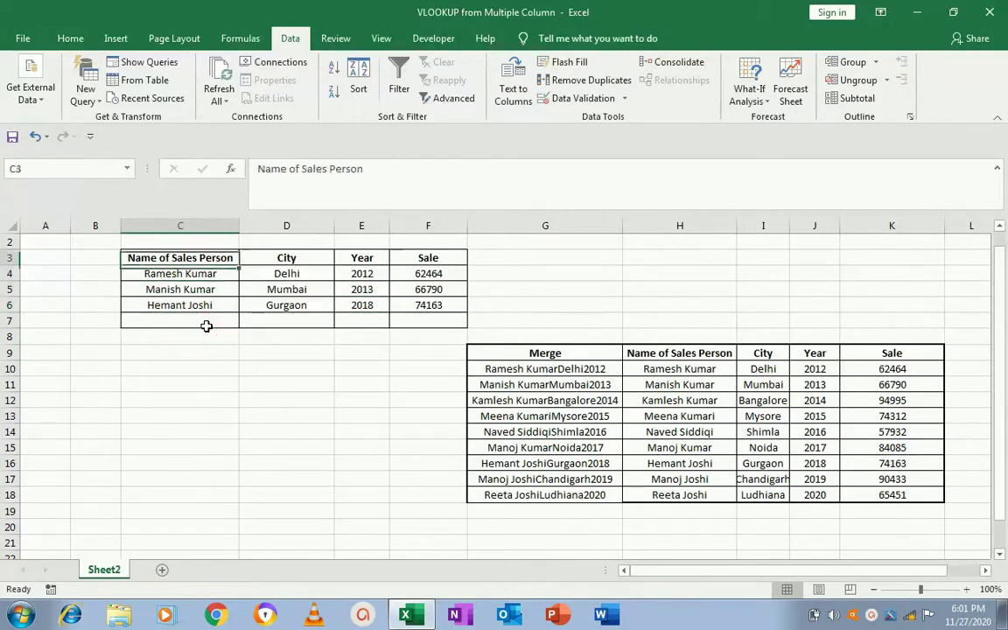
{"action": "key", "text": "Right"}
{"action": "key", "text": "Down"}
{"action": "key", "text": "Left"}
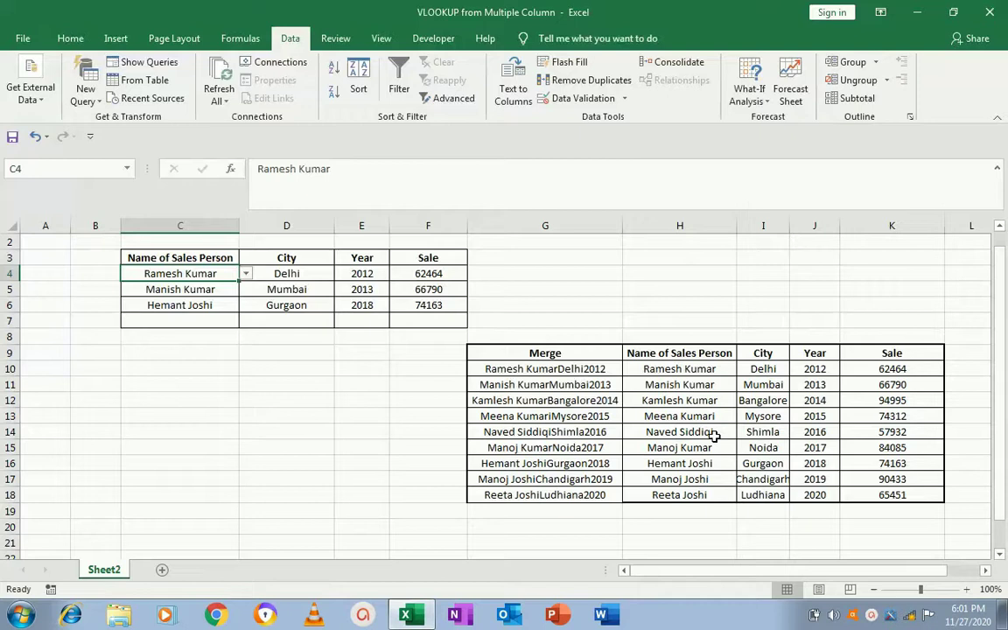
{"action": "left_click", "coordinate": [408, 273]}
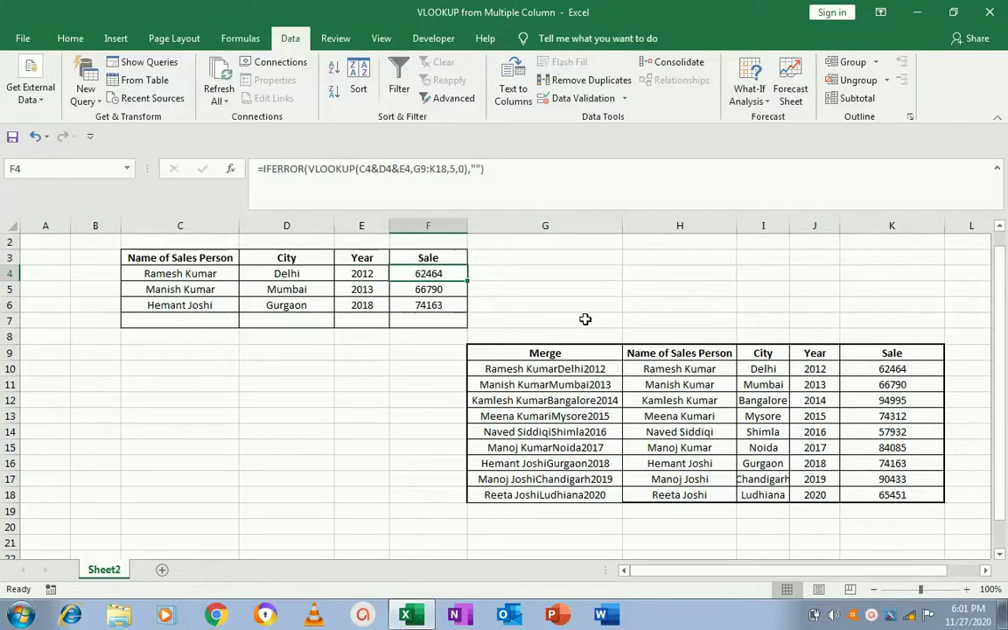
- Examine the source table's column headers, its first record and the merged name-city-year keys in column G
{"action": "left_click", "coordinate": [671, 356]}
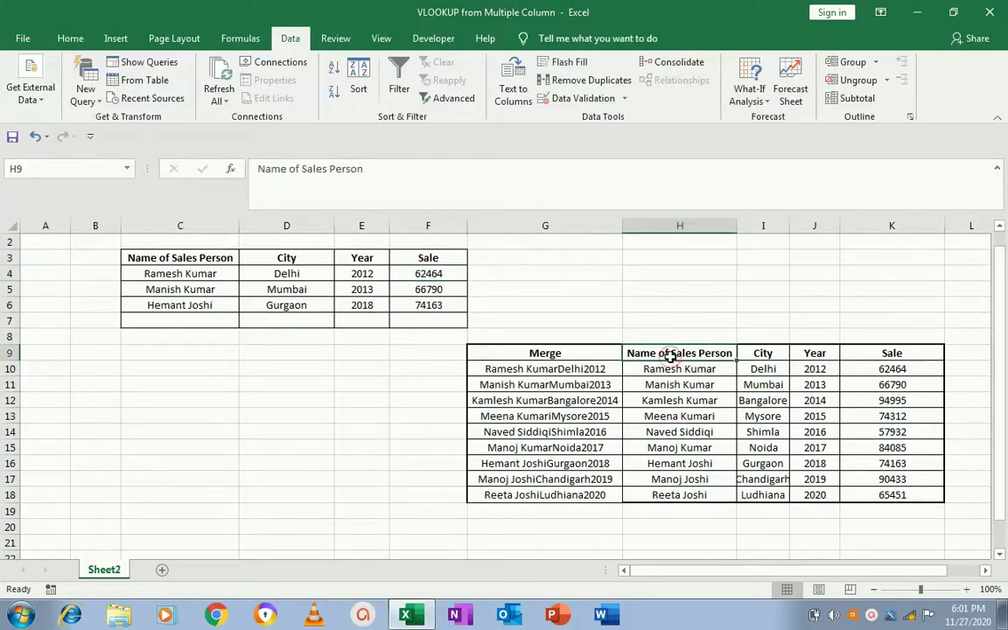
{"action": "key", "text": "Right"}
{"action": "key", "text": "Left"}
{"action": "key", "text": "Down"}
{"action": "key", "text": "Up"}
{"action": "key", "text": "Up"}
{"action": "key", "text": "Right"}
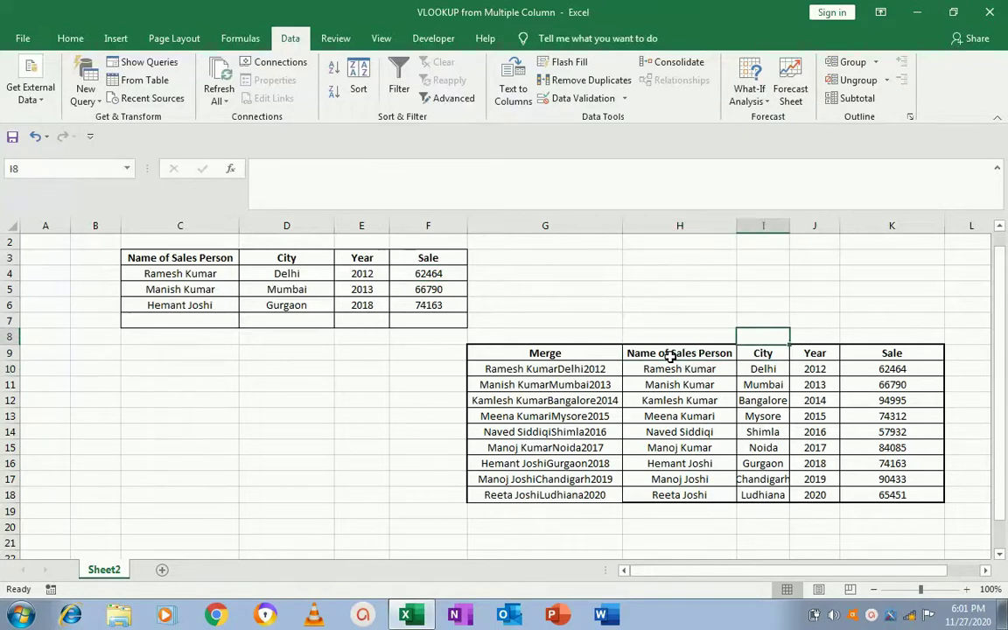
{"action": "key", "text": "Down"}
{"action": "key", "text": "Right"}
{"action": "key", "text": "Right"}
{"action": "key", "text": "Left"}
{"action": "key", "text": "Left"}
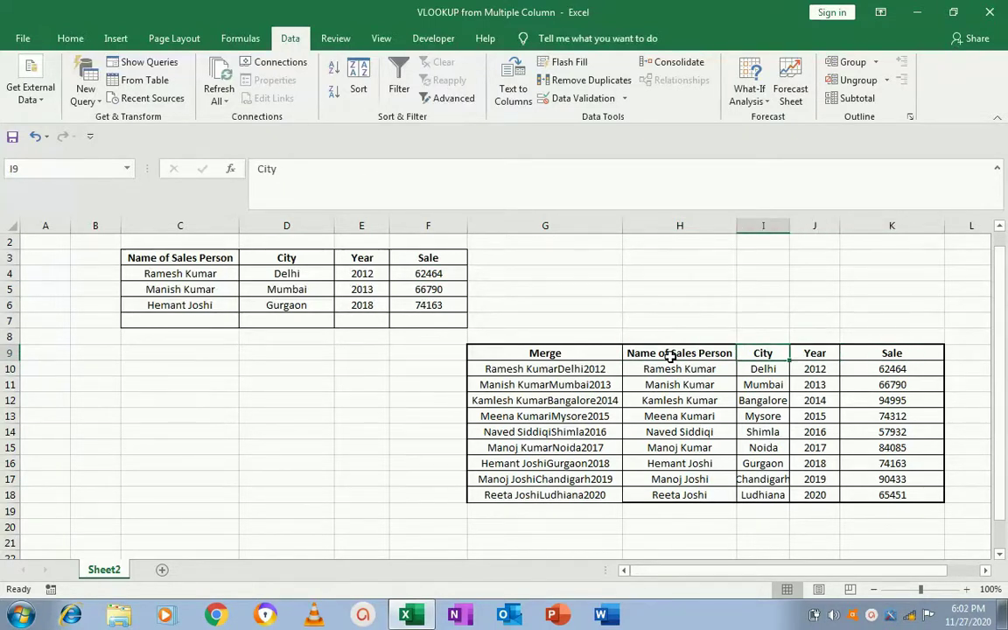
{"action": "key", "text": "Down"}
{"action": "key", "text": "Right"}
{"action": "key", "text": "Right"}
{"action": "key", "text": "Right"}
{"action": "key", "text": "Left"}
{"action": "key", "text": "Left"}
{"action": "key", "text": "Left"}
{"action": "key", "text": "Left"}
{"action": "key", "text": "Left"}
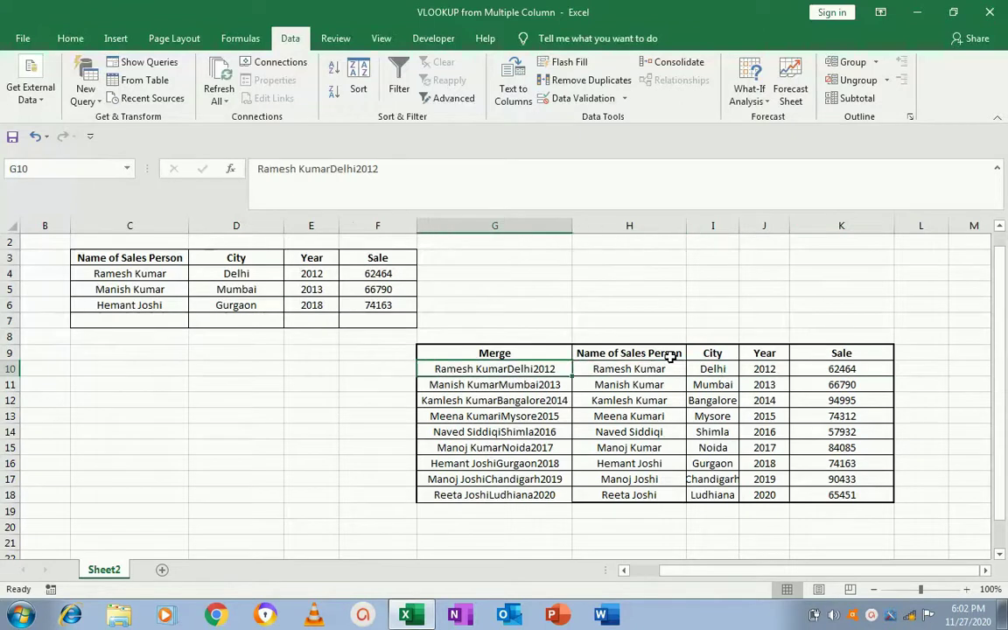
{"action": "key", "text": "Down"}
{"action": "key", "text": "Up"}
{"action": "key", "text": "Down"}
{"action": "key", "text": "Down"}
{"action": "key", "text": "Up"}
{"action": "key", "text": "Up"}
{"action": "key", "text": "Up"}
{"action": "key", "text": "Up"}
{"action": "key", "text": "Up"}
{"action": "key", "text": "Up"}
{"action": "key", "text": "Up"}
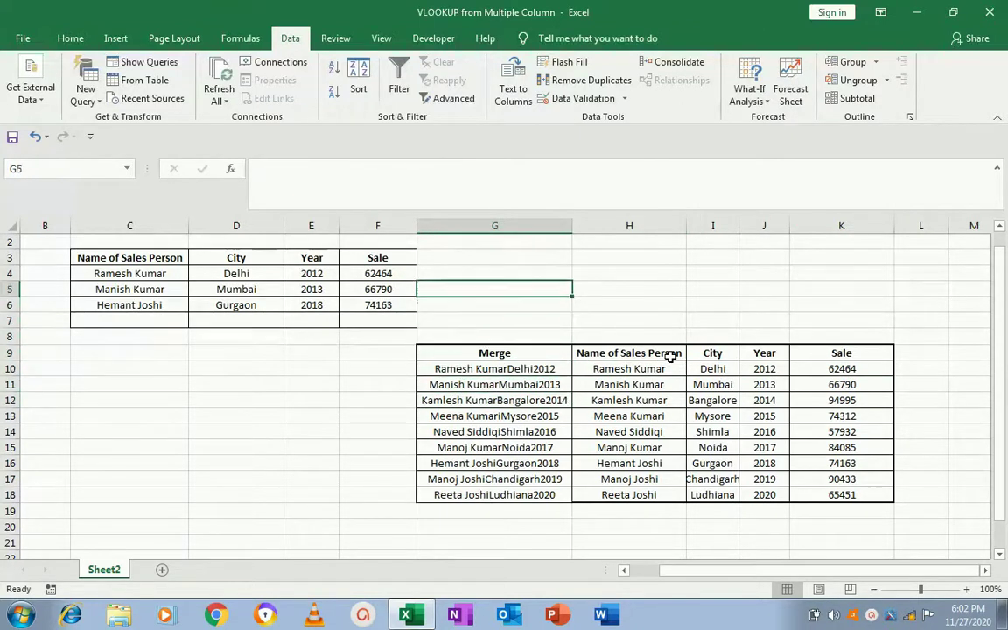
- Check the sheet title in C1 and re-examine the lookup formula in F4
{"action": "key", "text": "Up"}
{"action": "key", "text": "Left"}
{"action": "key", "text": "Left"}
{"action": "key", "text": "Left"}
{"action": "key", "text": "Left"}
{"action": "key", "text": "Up"}
{"action": "key", "text": "Up"}
{"action": "key", "text": "Up"}
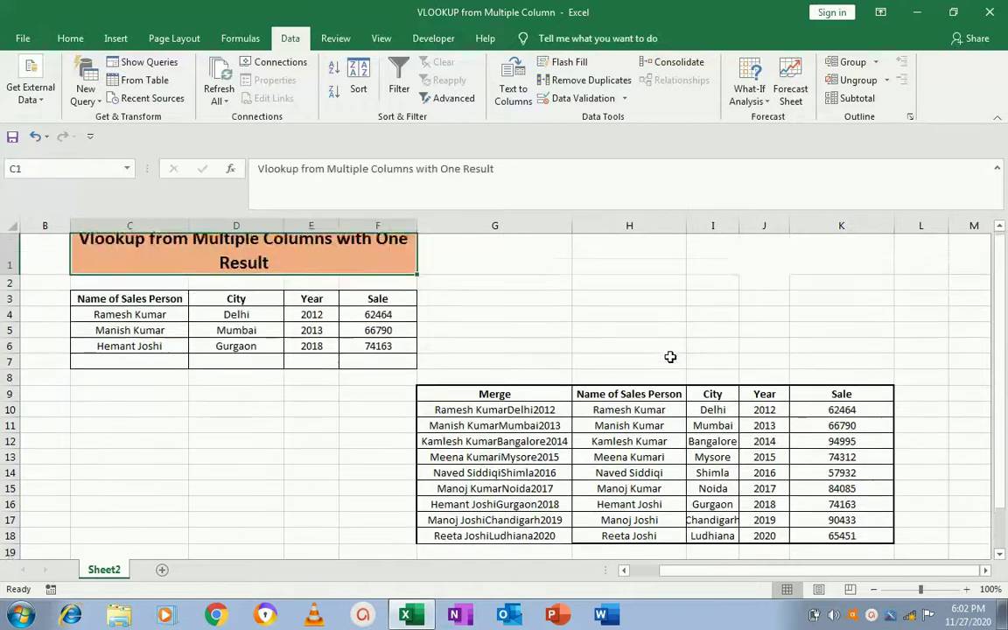
{"action": "key", "text": "Down"}
{"action": "key", "text": "Down"}
{"action": "key", "text": "Down"}
{"action": "key", "text": "Right"}
{"action": "key", "text": "Right"}
{"action": "key", "text": "Right"}
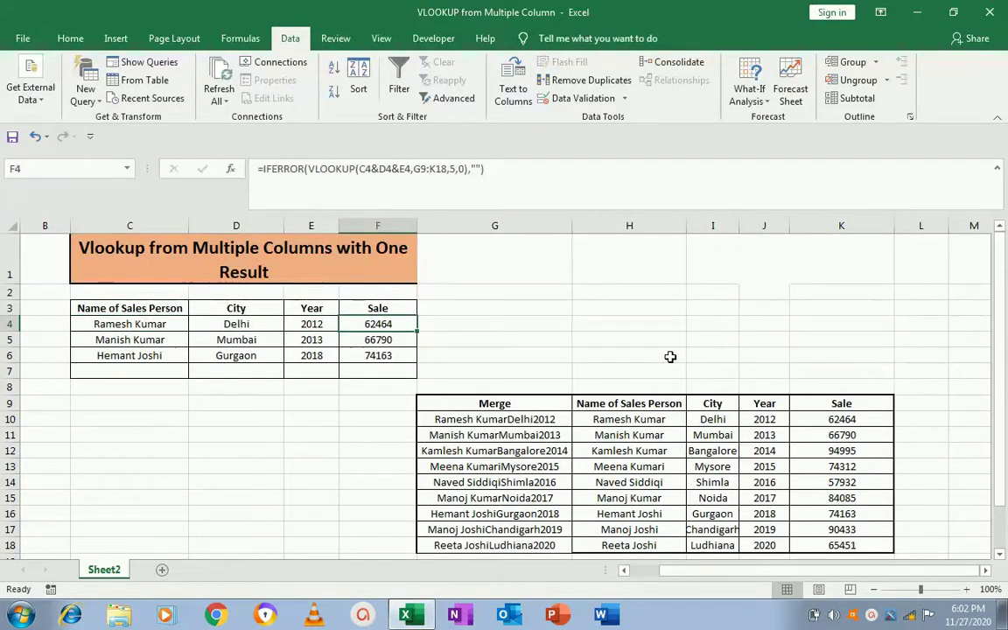